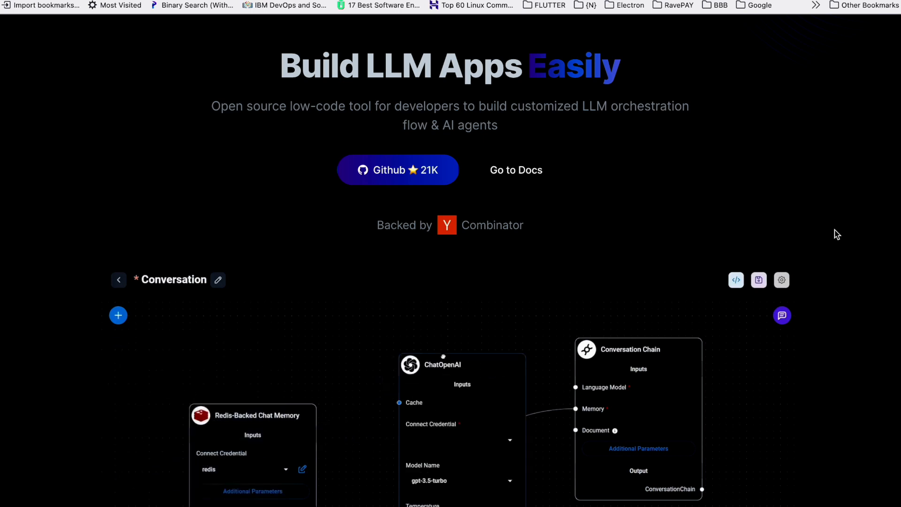
- Examine the FlowiseAI homepage's introduction, its animated Conversation flow demo and the list of companies using it
scroll(837, 234, up, 2)
scroll(837, 234, down, 1)
scroll(837, 234, down, 2)
scroll(837, 234, down, 1)
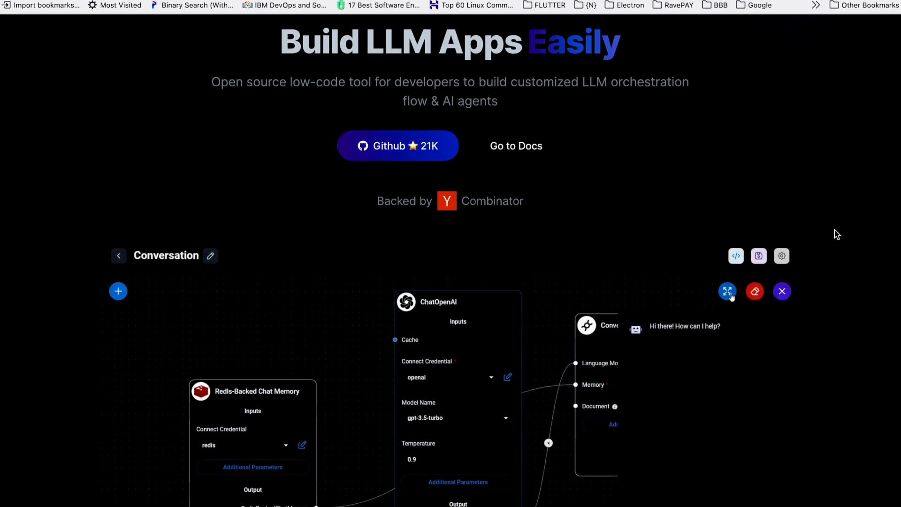
scroll(837, 234, down, 5)
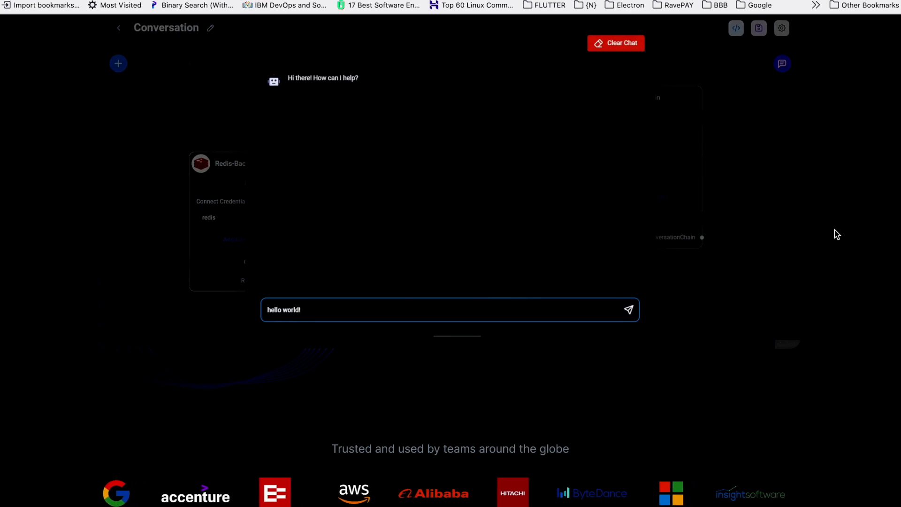
scroll(836, 235, up, 1)
scroll(836, 234, up, 5)
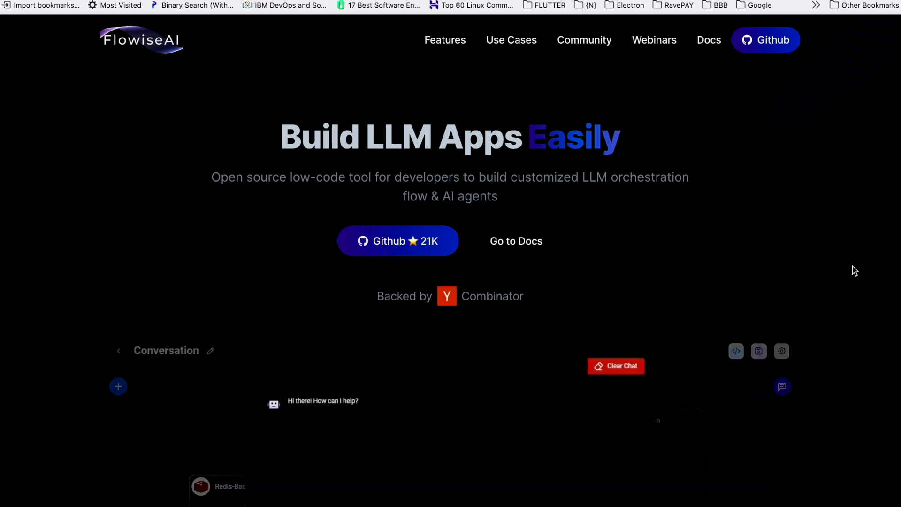
scroll(853, 270, down, 1)
scroll(854, 271, down, 5)
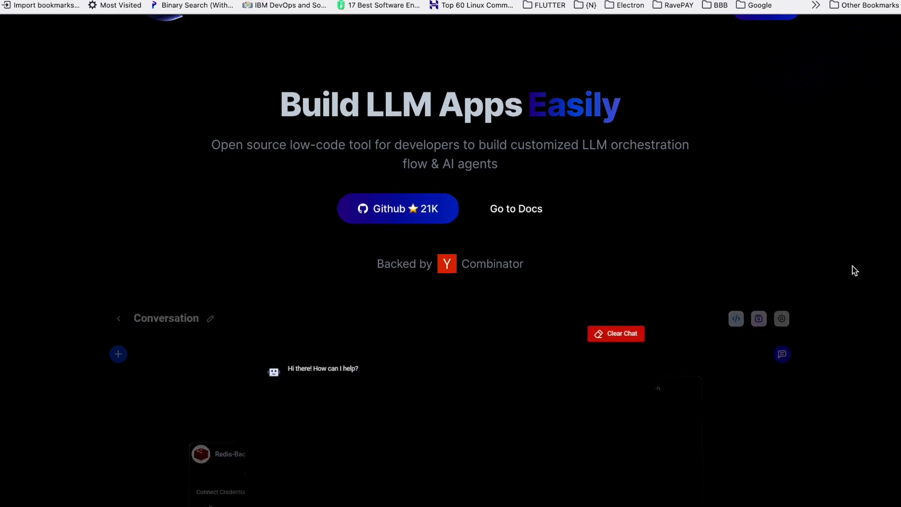
scroll(854, 271, down, 5)
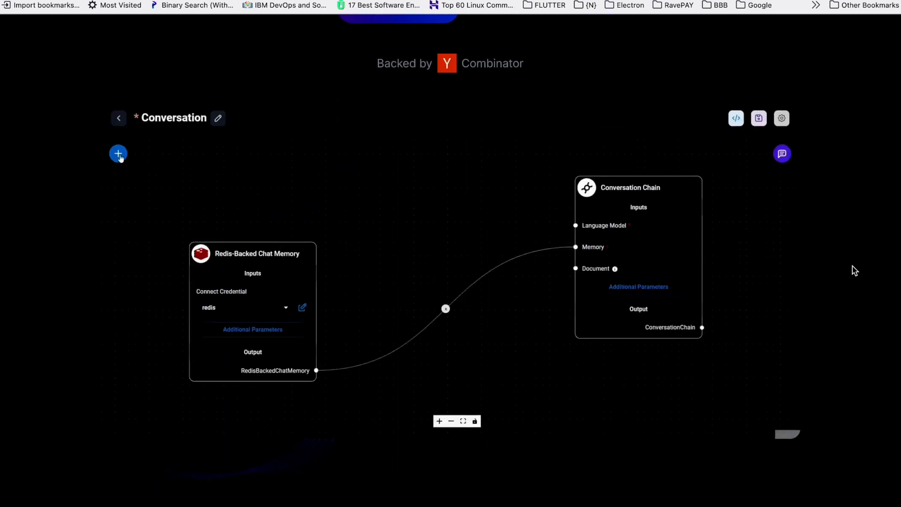
scroll(854, 270, down, 4)
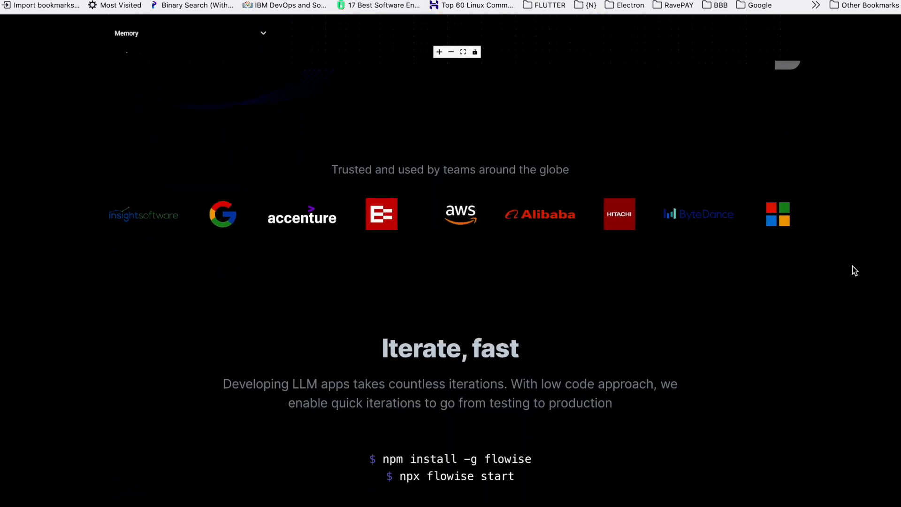
scroll(854, 270, up, 6)
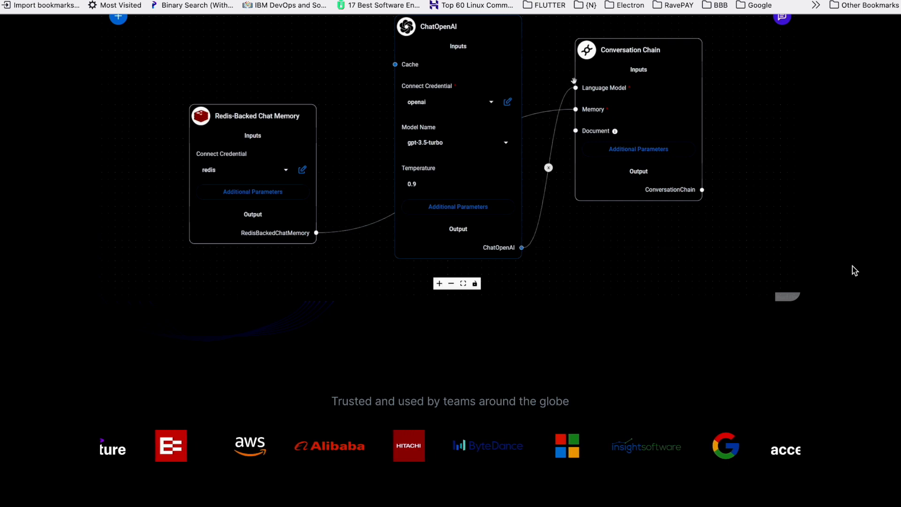
- Review the homepage's "Iterate, fast" section and the LLM Orchestration section with its integrations
scroll(854, 271, down, 4)
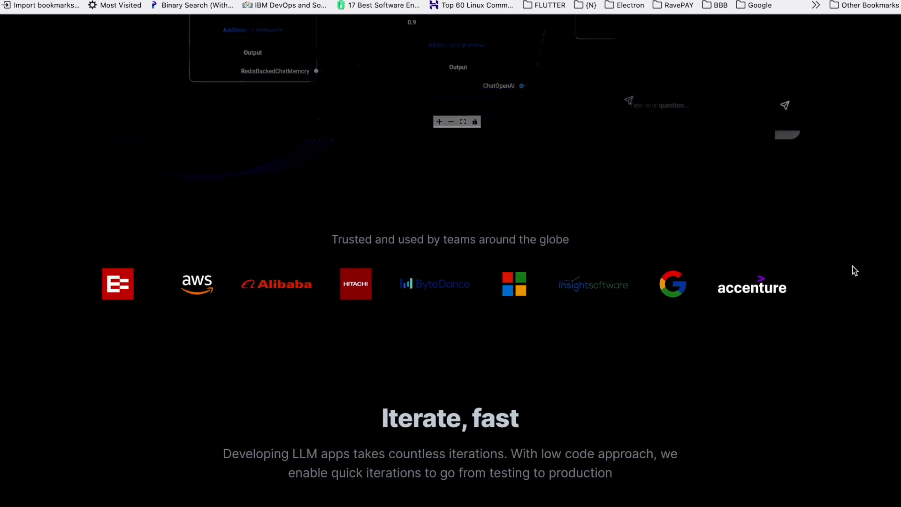
scroll(854, 271, down, 5)
scroll(854, 270, down, 4)
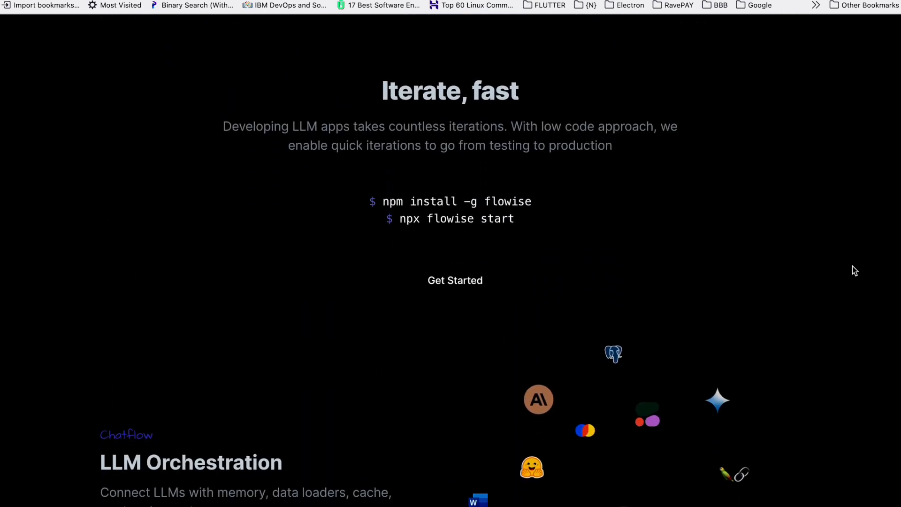
scroll(854, 271, down, 4)
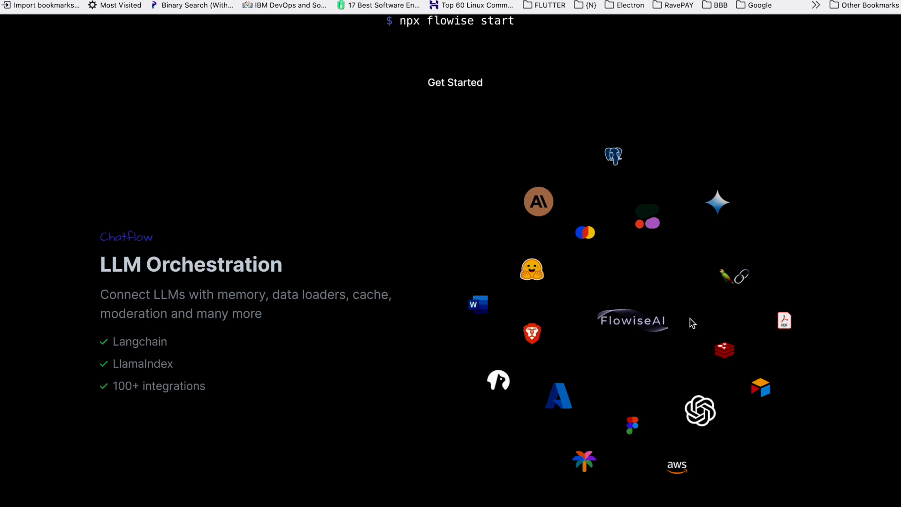
scroll(689, 319, down, 5)
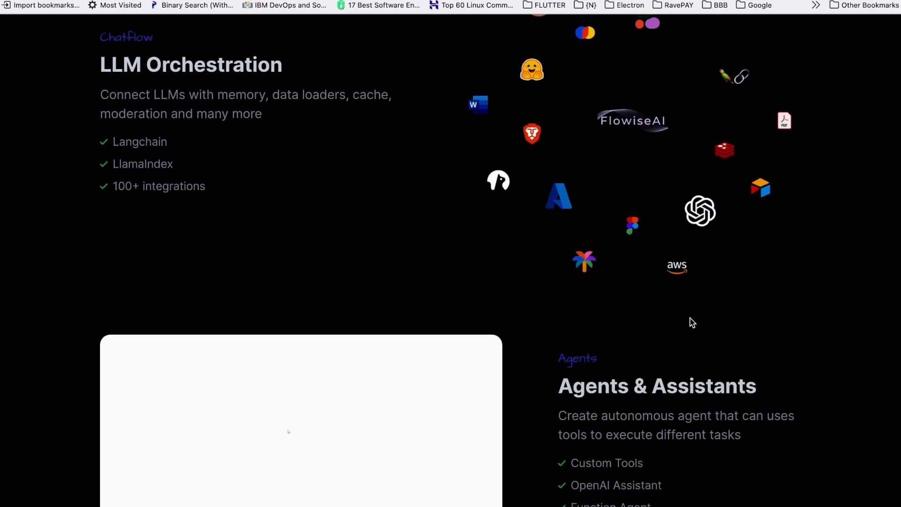
scroll(690, 319, up, 2)
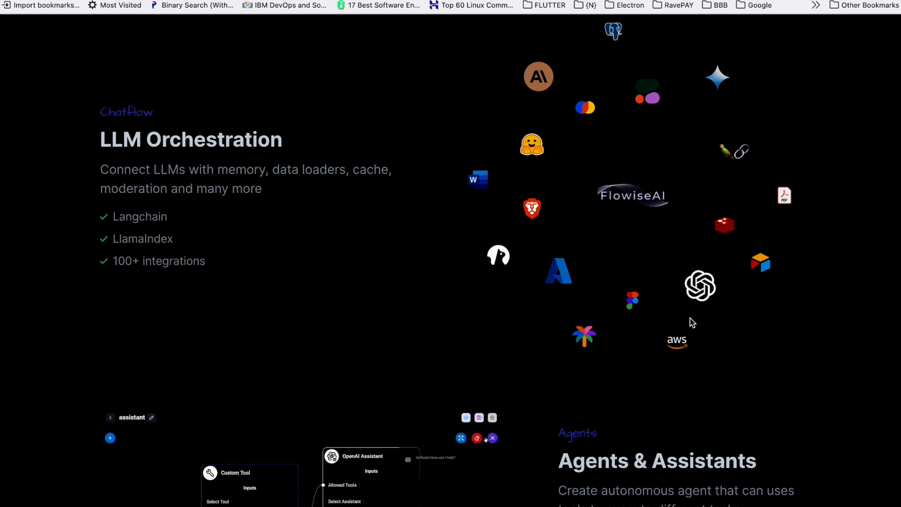
scroll(690, 319, down, 1)
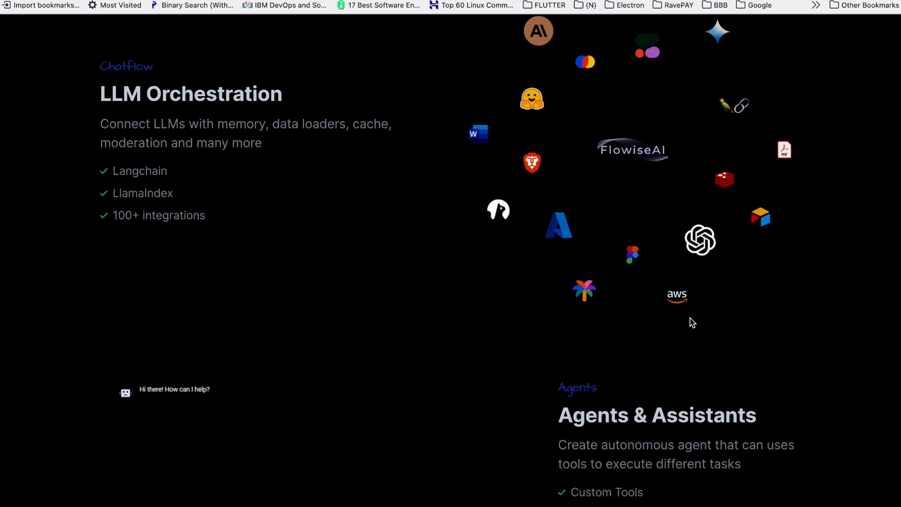
- Read the homepage sections on Agents & Assistants, API, SDK, Embed, Open source LLMs and Use Cases
scroll(690, 323, up, 20)
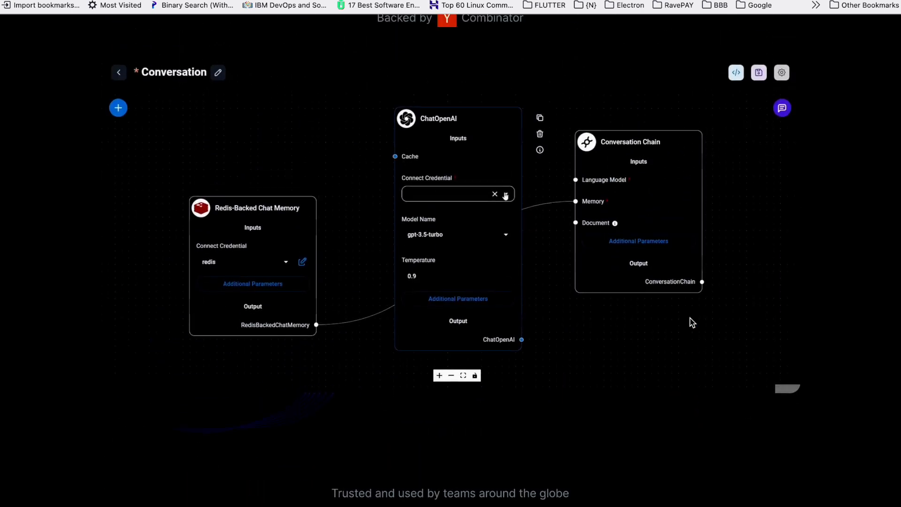
scroll(572, 263, up, 4)
scroll(649, 331, down, 15)
scroll(651, 332, down, 7)
scroll(651, 331, down, 4)
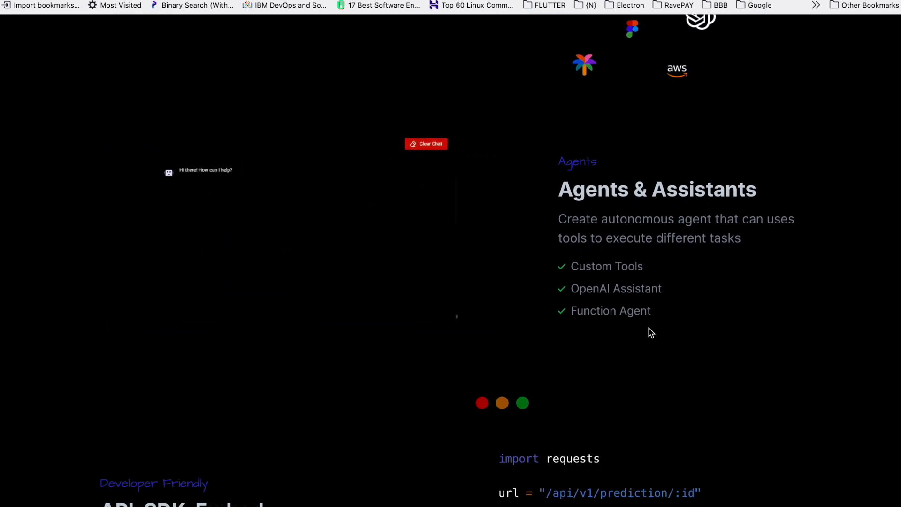
scroll(651, 332, down, 5)
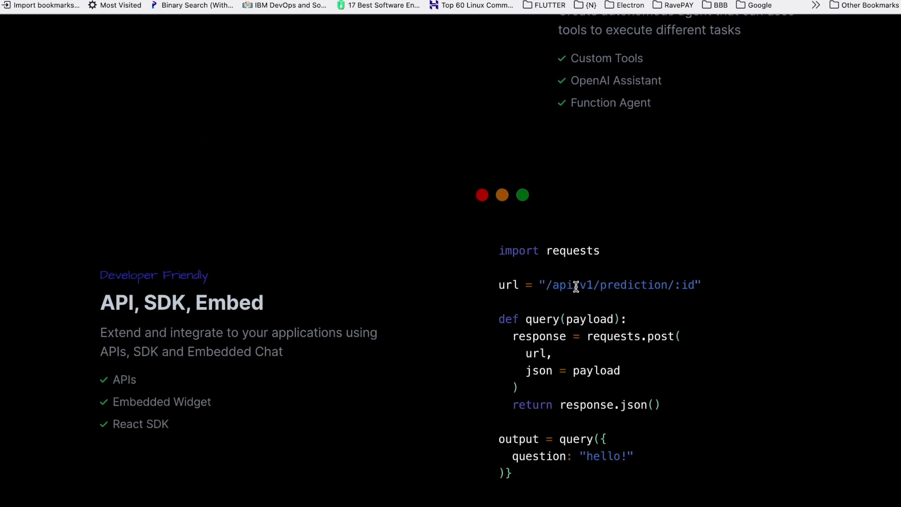
scroll(599, 356, down, 2)
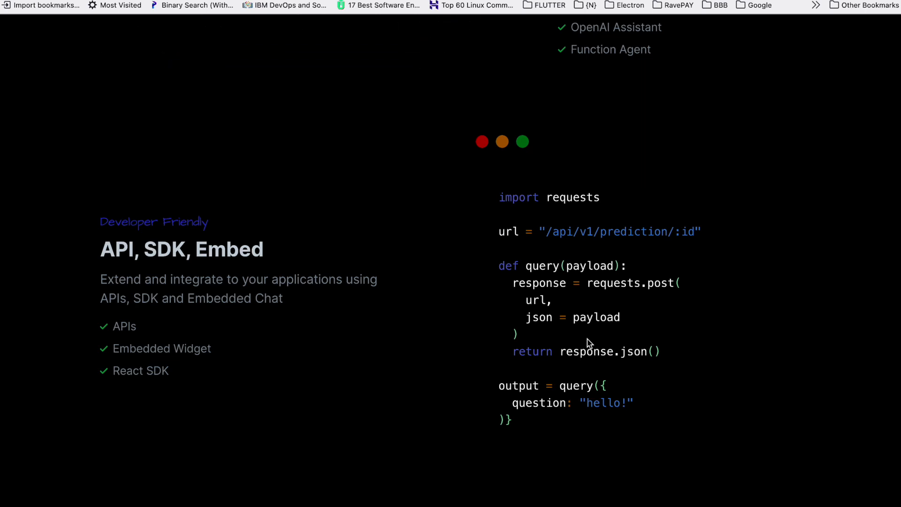
scroll(589, 344, down, 10)
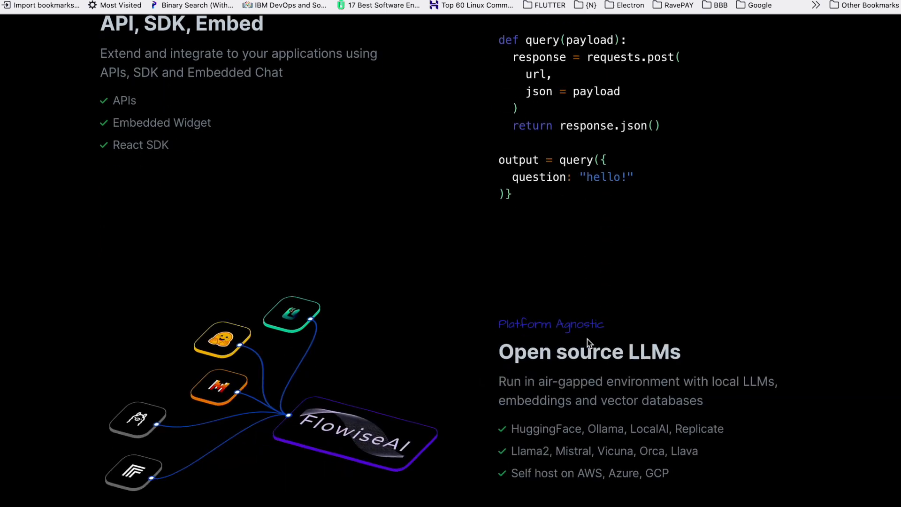
scroll(588, 338, down, 10)
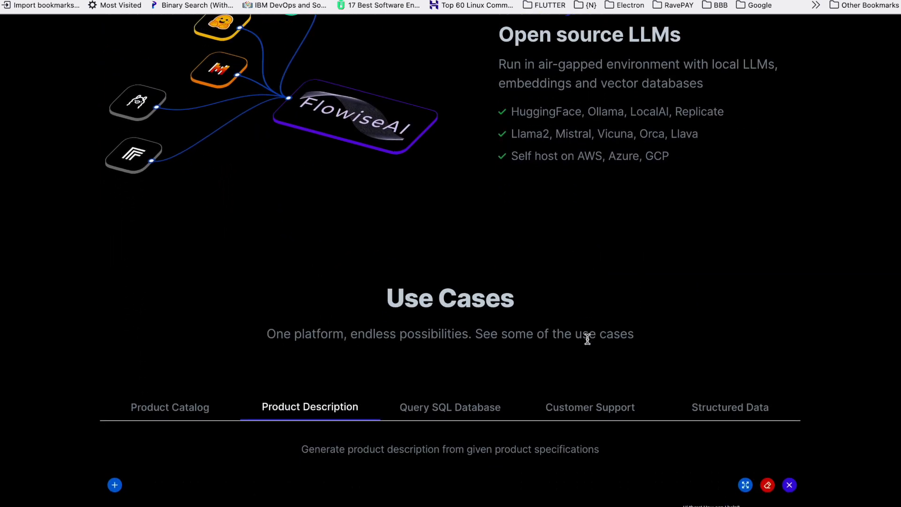
- Revisit the homepage introduction and find the Flowise install commands under "Iterate, fast"
scroll(589, 344, up, 20)
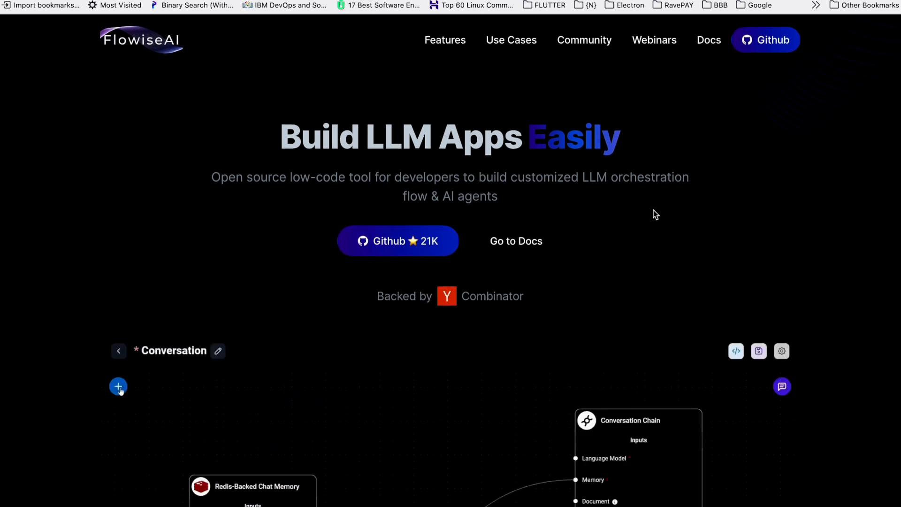
scroll(656, 214, down, 5)
scroll(656, 214, up, 5)
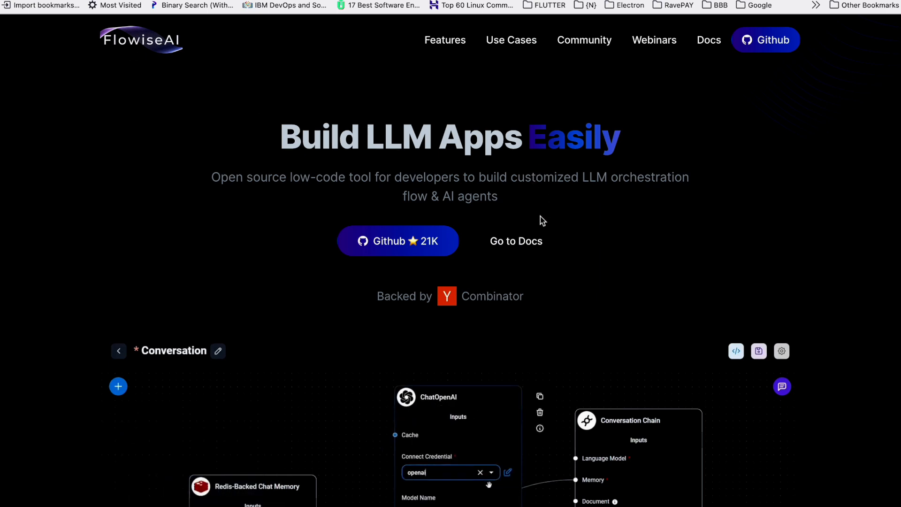
scroll(598, 207, down, 12)
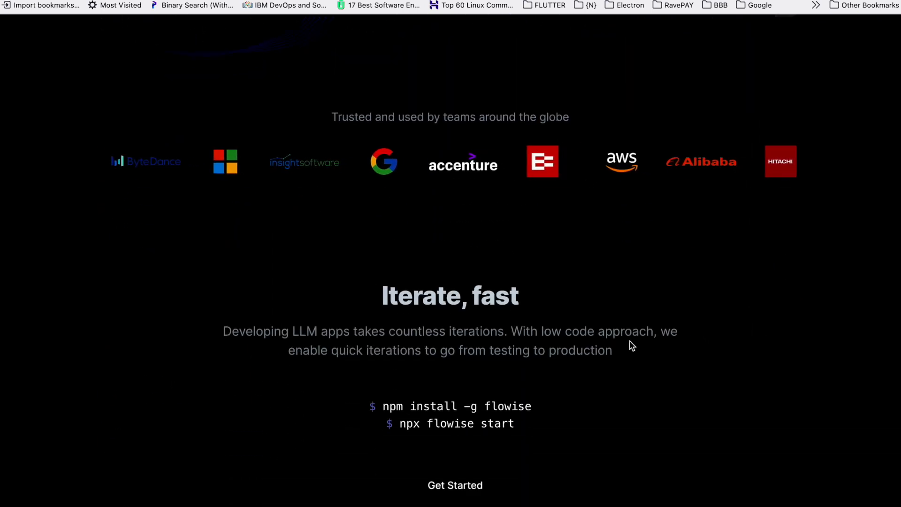
scroll(629, 344, down, 6)
scroll(629, 344, up, 1)
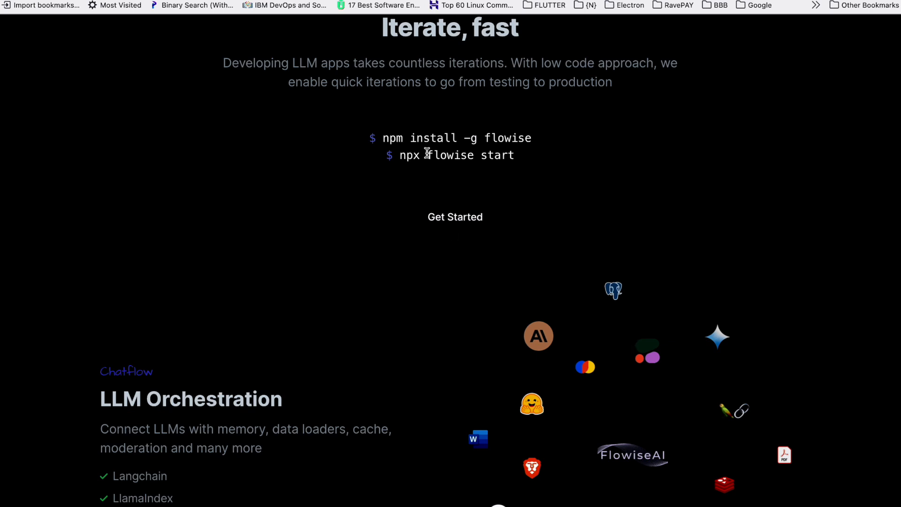
- Highlight the commands "npm install -g flowise" and "npx flowise start" to point them out, and clear the selection
drag(381, 137, 511, 154)
click(512, 155)
click(530, 138)
drag(530, 139, 384, 138)
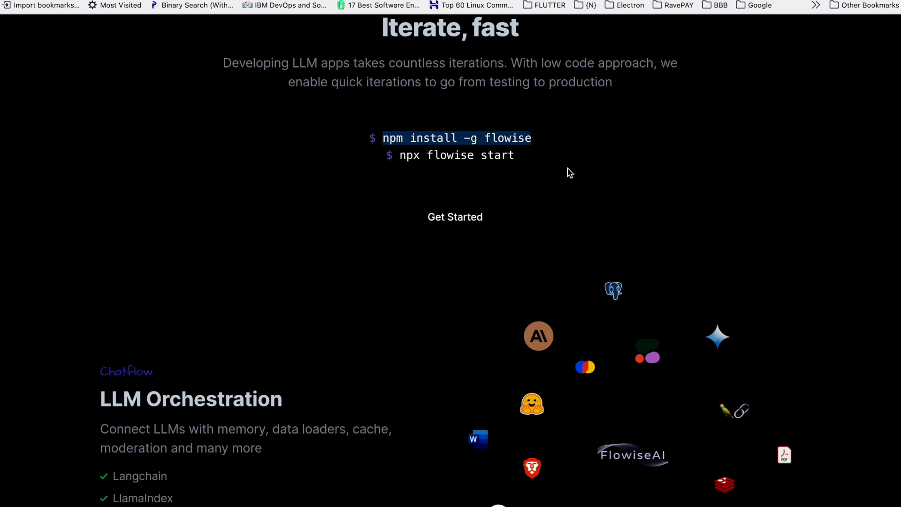
scroll(569, 173, up, 1)
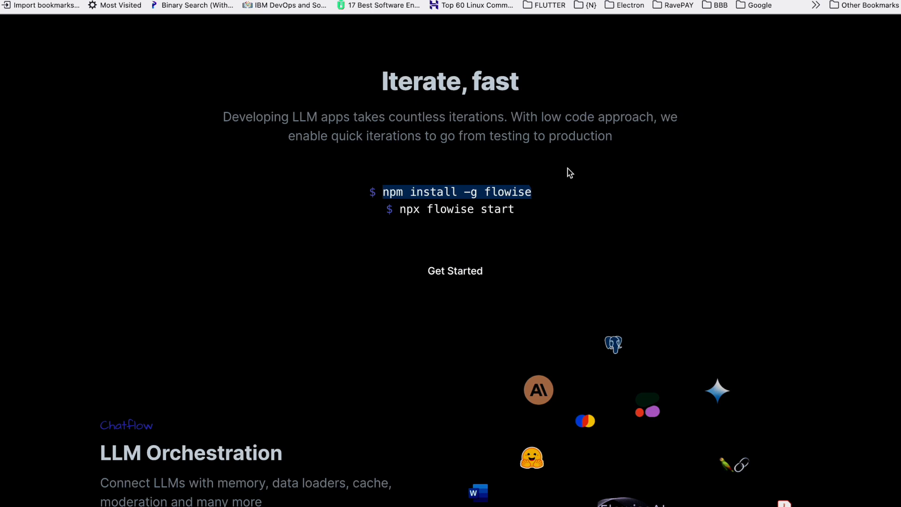
scroll(569, 173, up, 1)
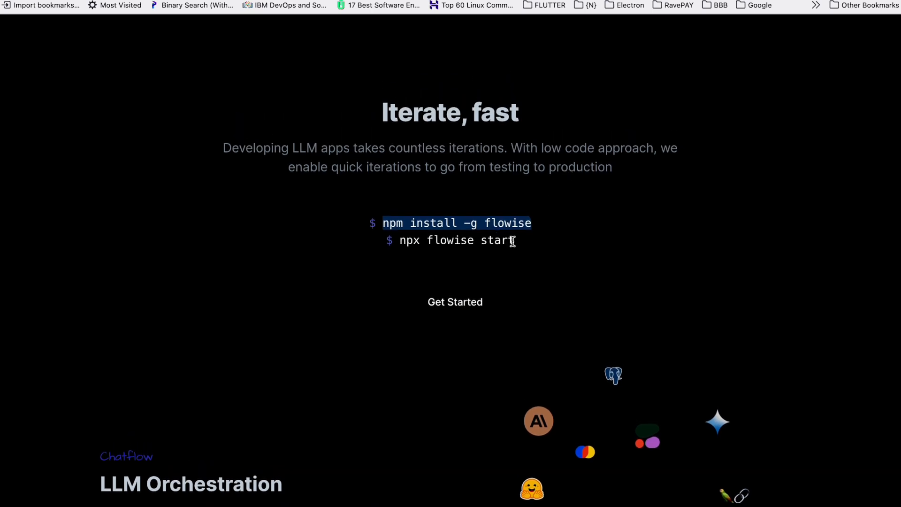
click(491, 241)
drag(531, 223, 389, 219)
click(504, 249)
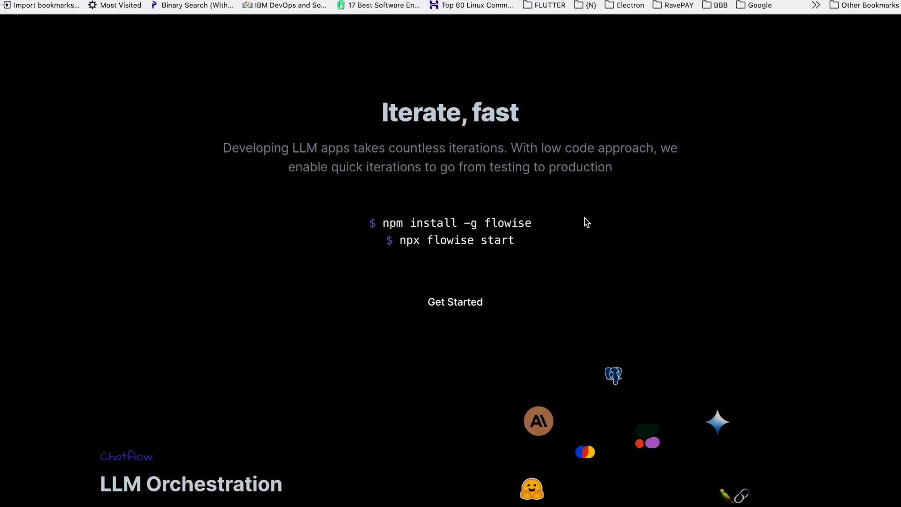
- Switch to the "Conversational AI Architectural Design" flow and inspect its nodes and their connections across the canvas
scroll(584, 218, up, 15)
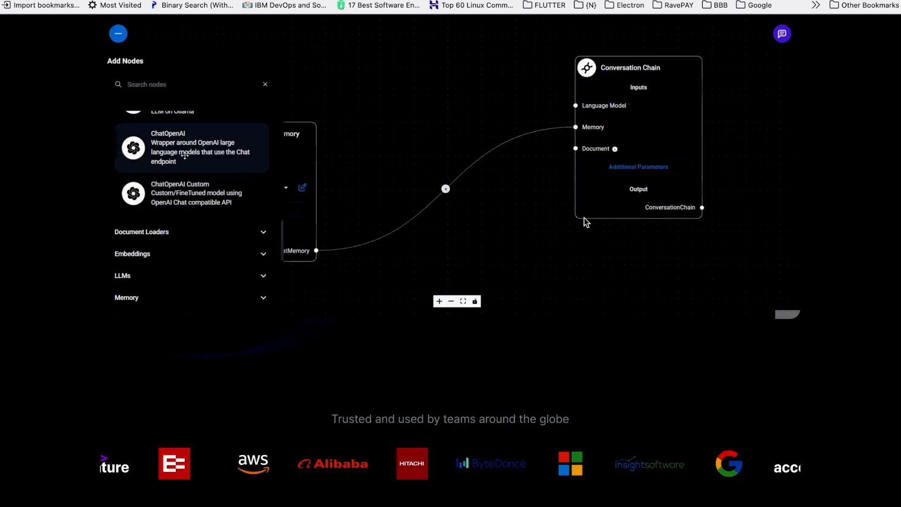
scroll(585, 221, down, 1)
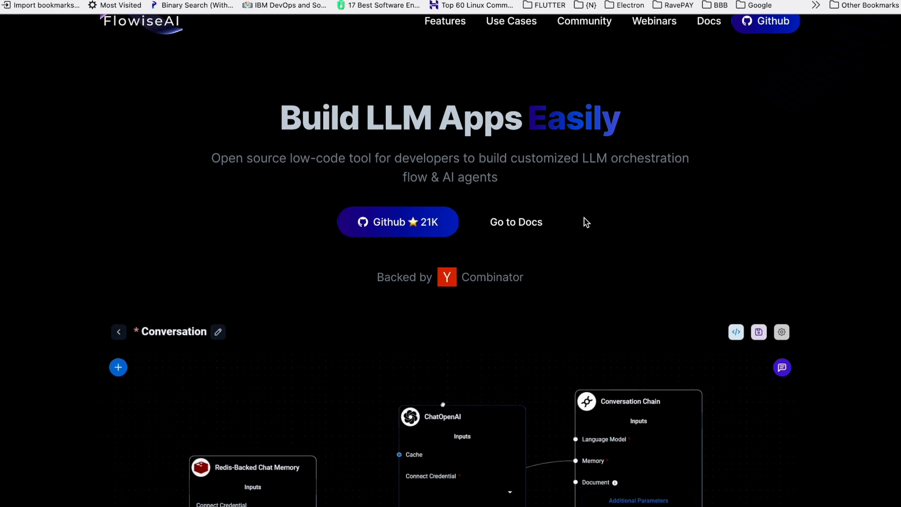
scroll(587, 218, down, 1)
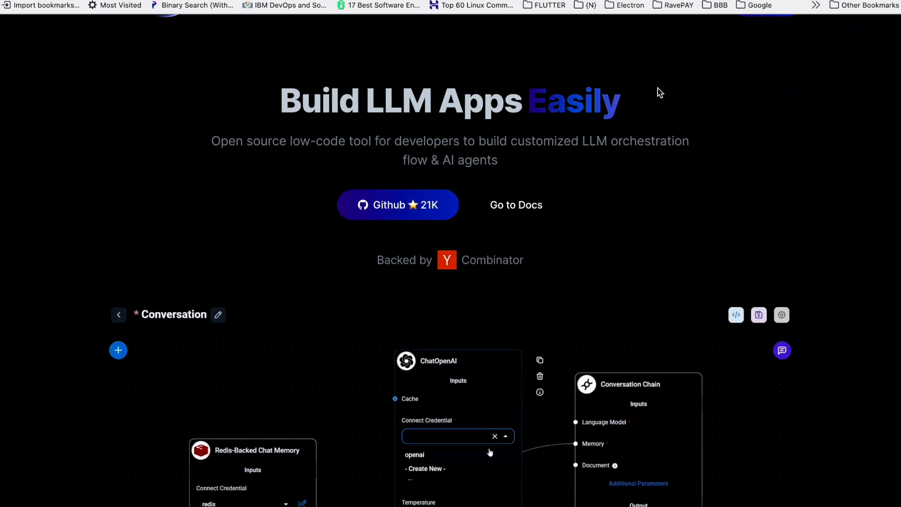
click(701, 0)
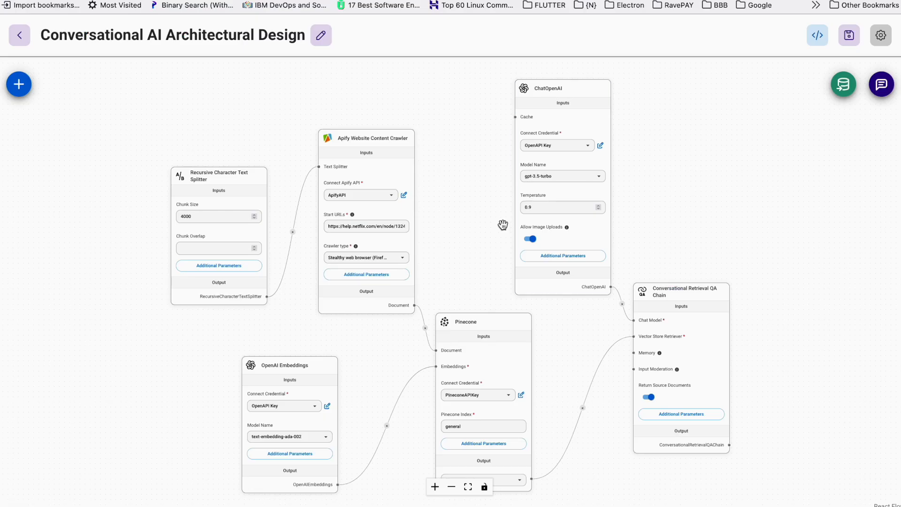
scroll(542, 324, up, 1)
scroll(543, 324, up, 3)
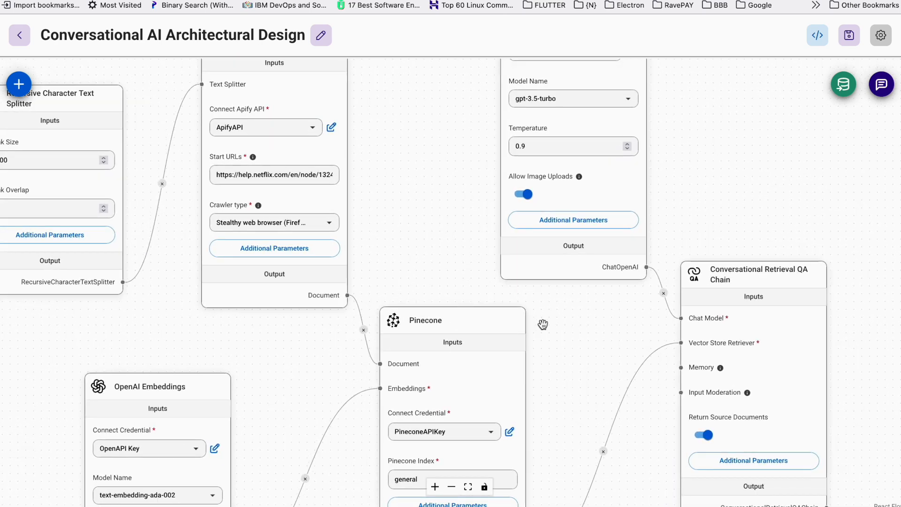
scroll(542, 324, down, 5)
scroll(542, 324, down, 1)
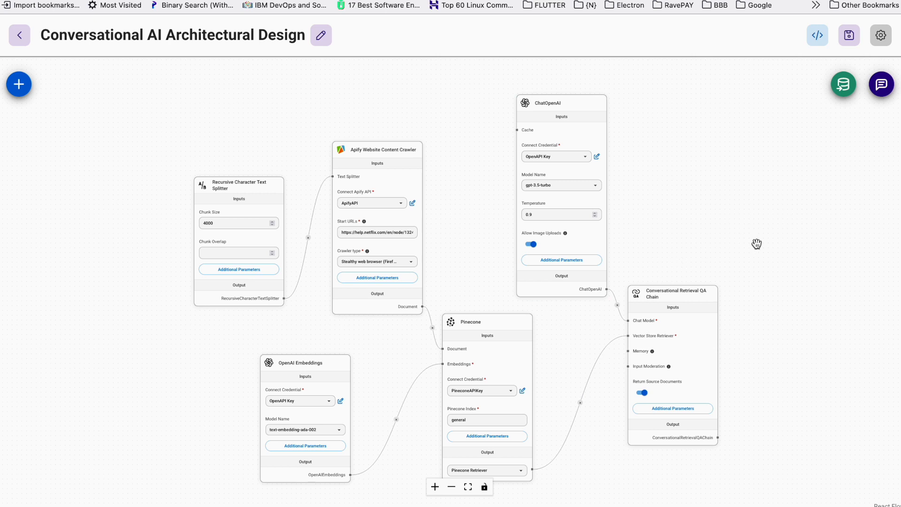
mouse_move(693, 288)
scroll(692, 288, up, 3)
scroll(693, 288, down, 4)
scroll(693, 288, up, 2)
drag(599, 335, 599, 313)
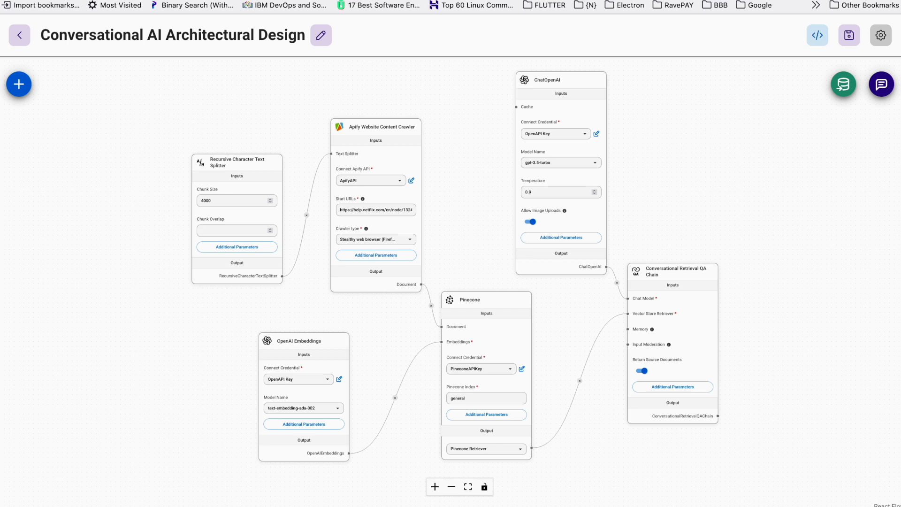
- Review the Netflix help article "How to keep your account secure", and return to the flow's Recursive Character Text Splitter node
click(540, 0)
scroll(318, 274, down, 5)
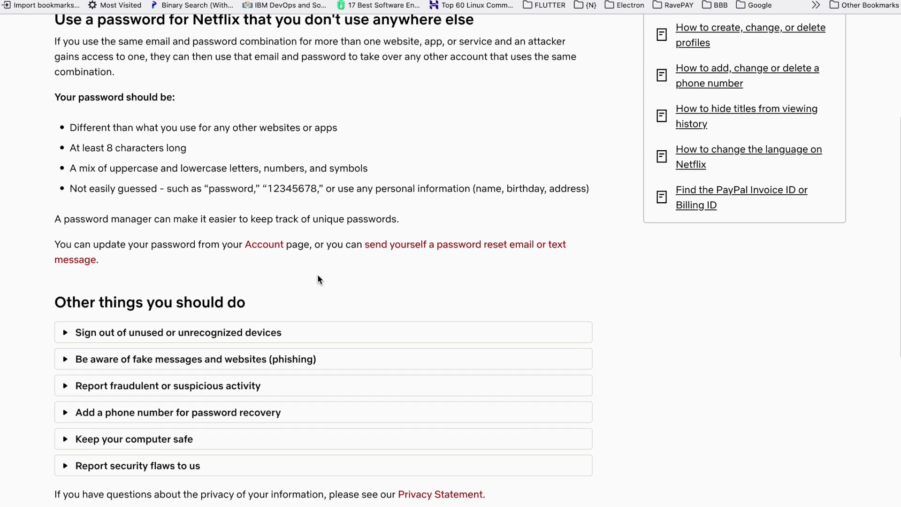
scroll(298, 301, down, 3)
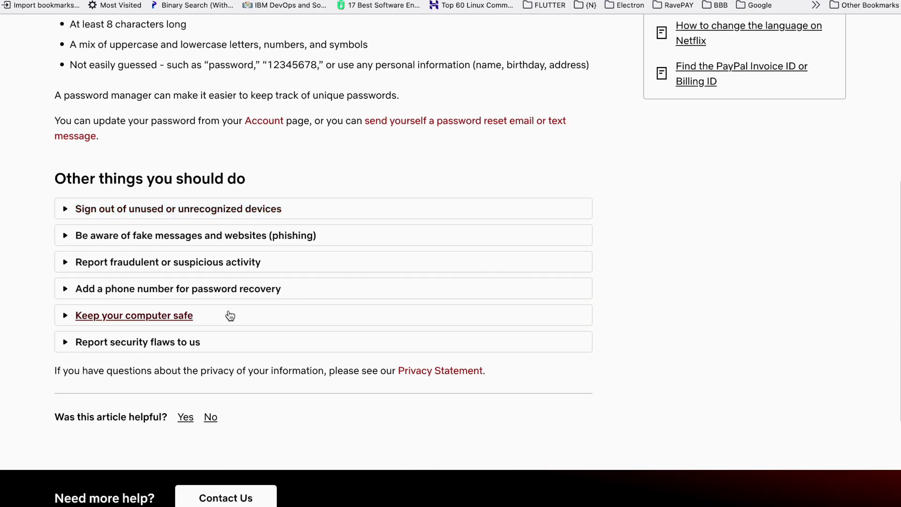
scroll(301, 279, up, 2)
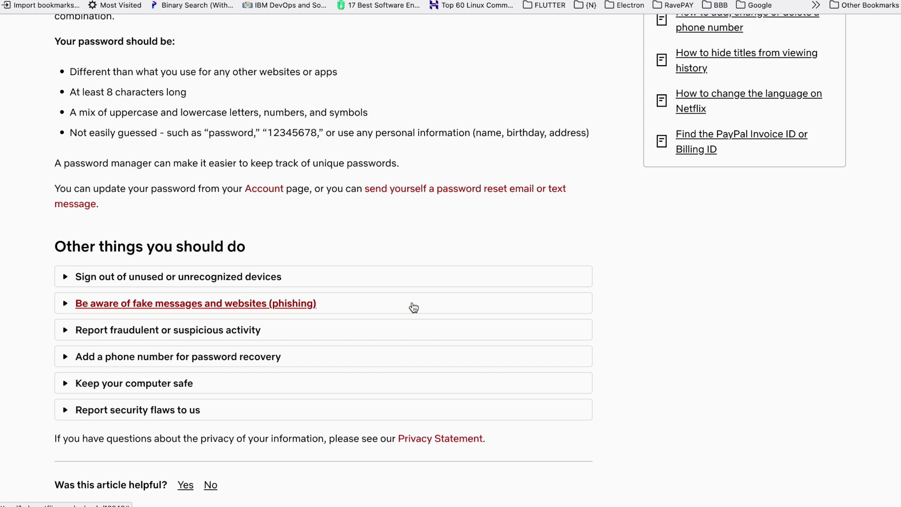
scroll(329, 211, up, 3)
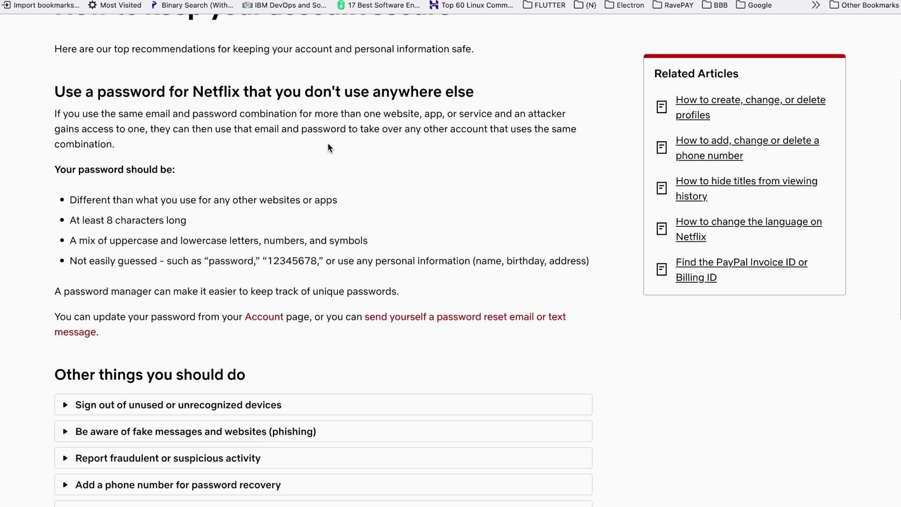
scroll(327, 144, up, 3)
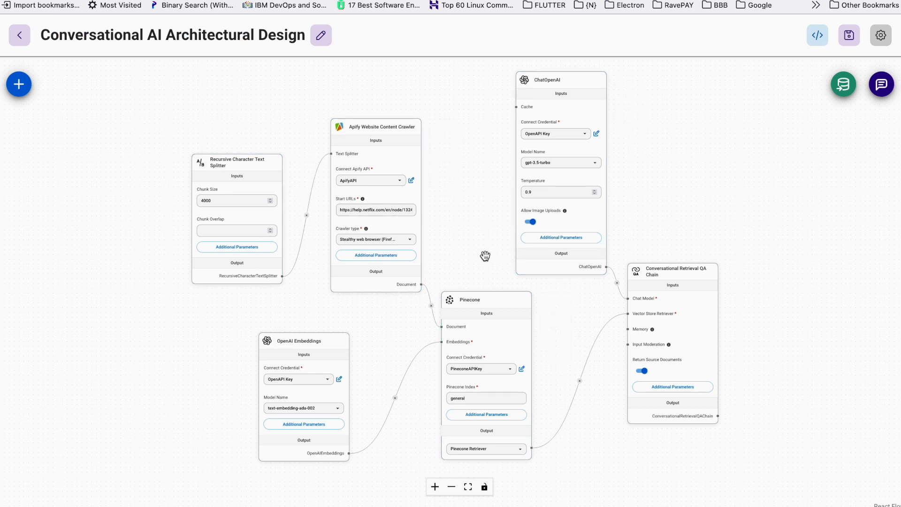
scroll(319, 250, up, 5)
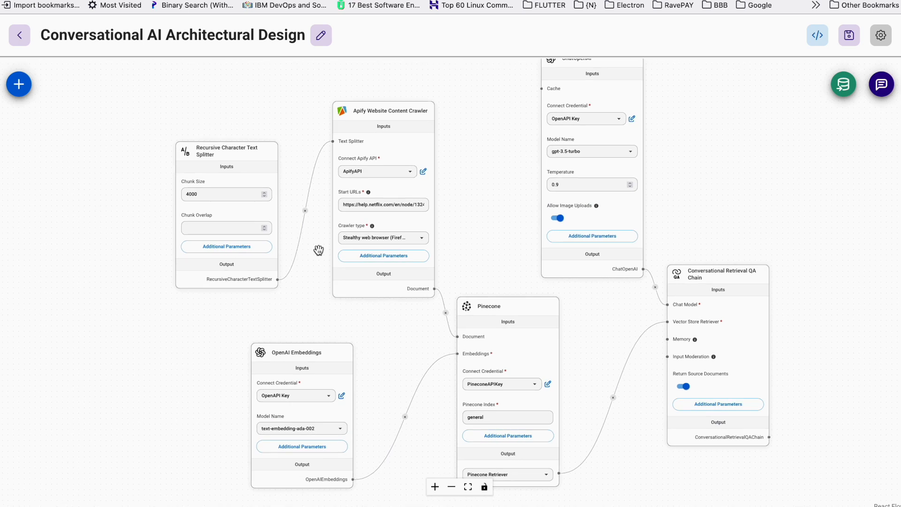
mouse_move(230, 128)
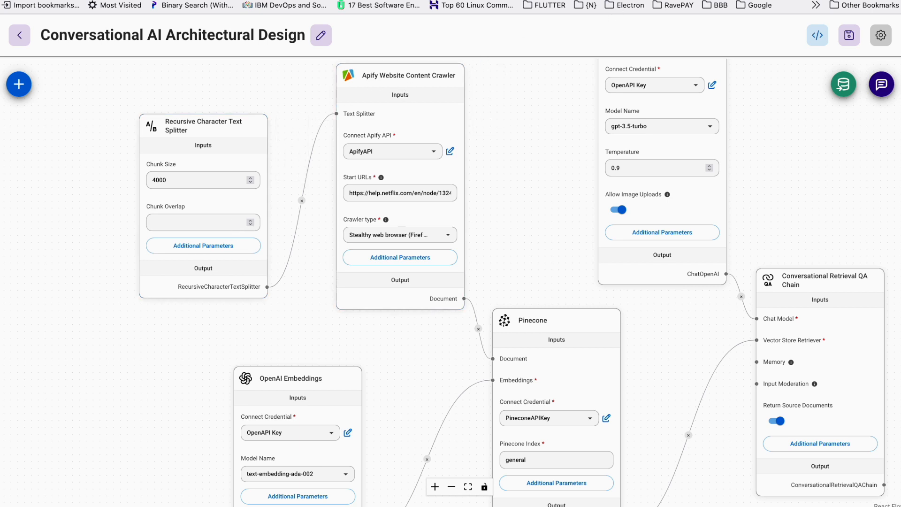
- Reopen the Netflix article, expand its "Report security flaws to us" section and reread the password recommendations
click(371, 1)
scroll(302, 210, down, 10)
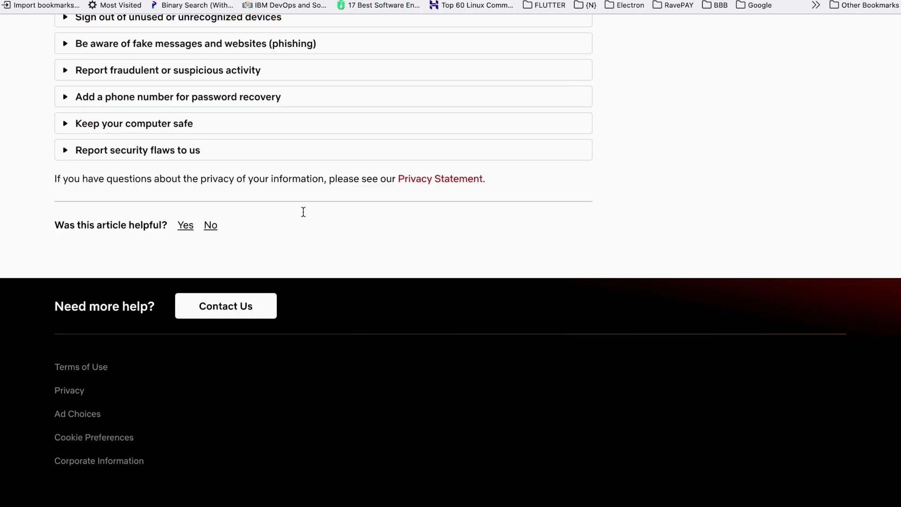
click(66, 168)
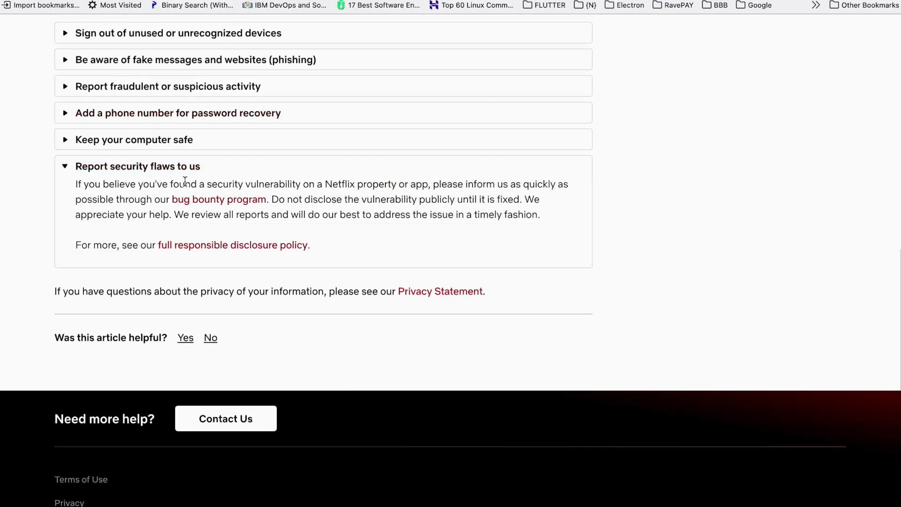
scroll(183, 181, up, 5)
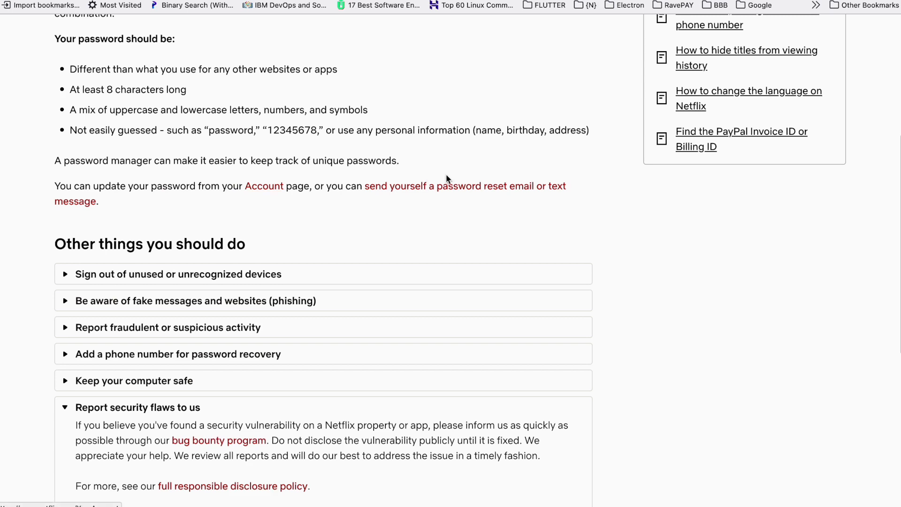
scroll(503, 34, up, 5)
scroll(503, 33, down, 1)
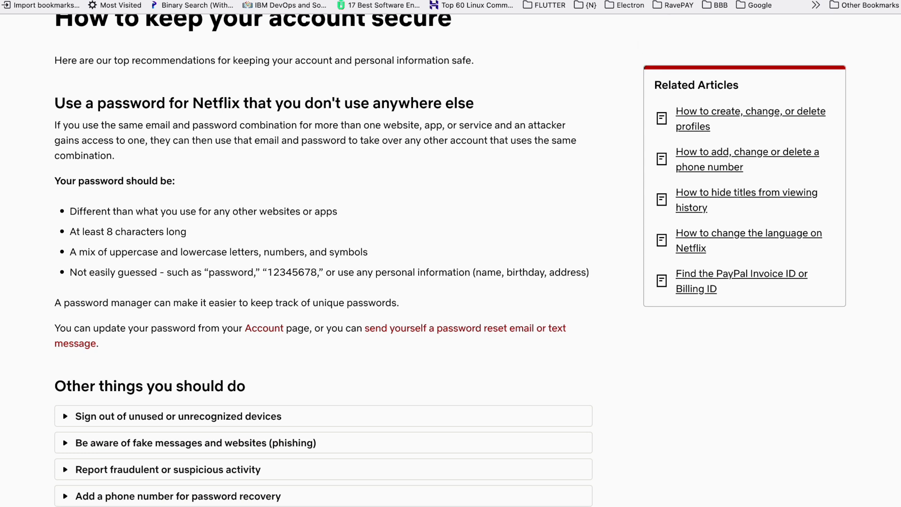
- Return to the flow and examine the Recursive Character Text Splitter's chunk size and Custom Separators parameter
key(ctrl+Tab)
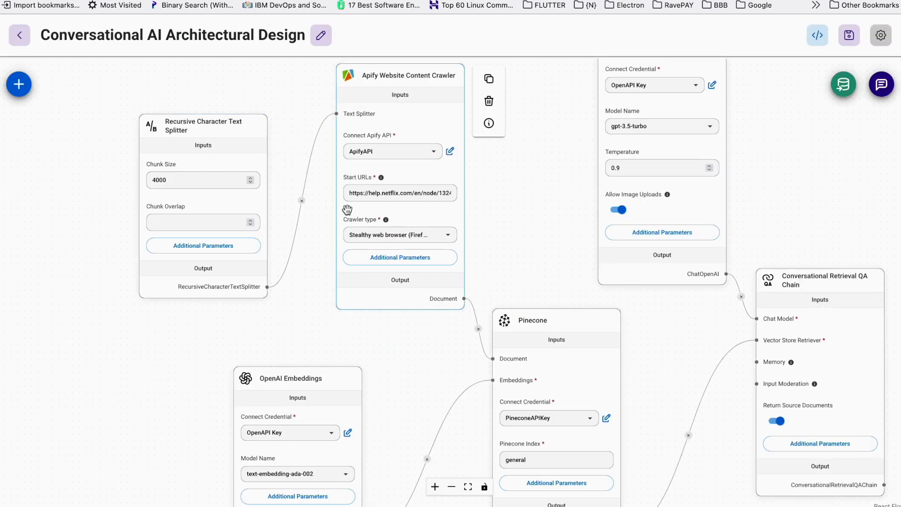
click(168, 179)
mouse_move(167, 179)
mouse_down()
mouse_move(155, 179)
mouse_move(166, 180)
mouse_up()
double_click(154, 181)
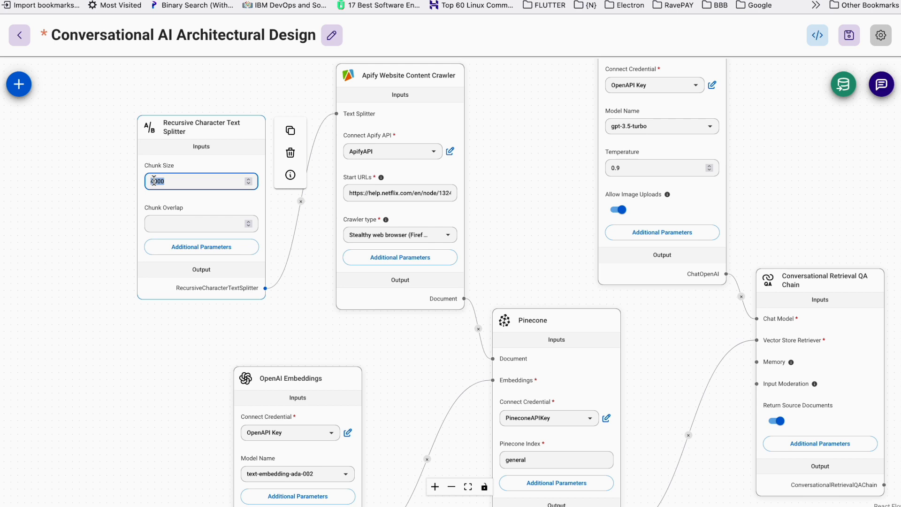
drag(193, 128, 189, 130)
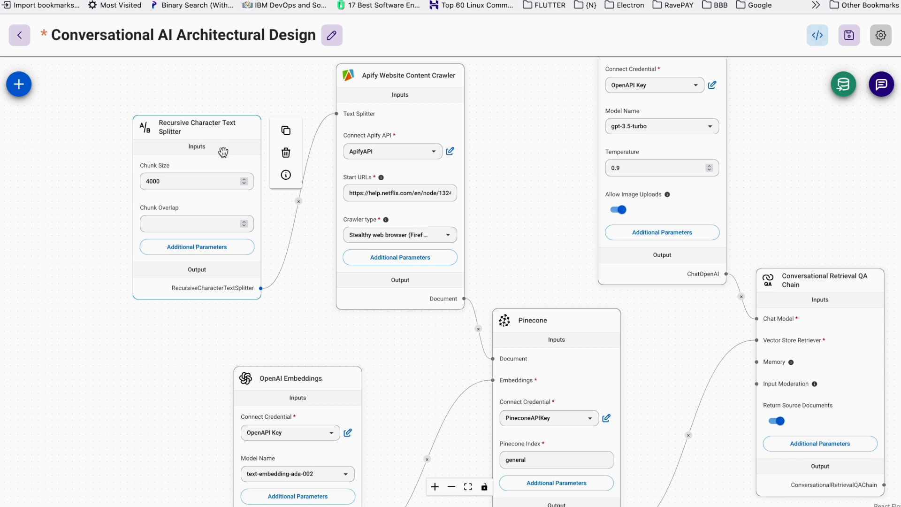
click(196, 250)
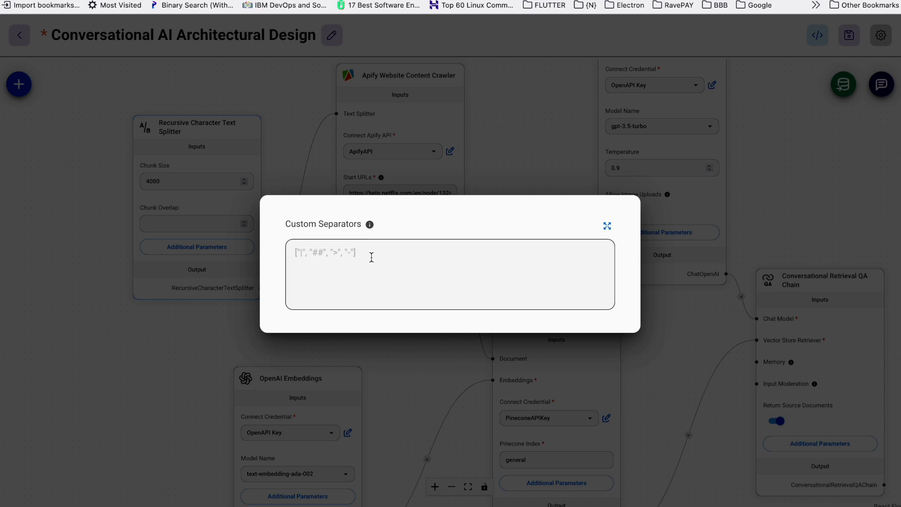
click(476, 183)
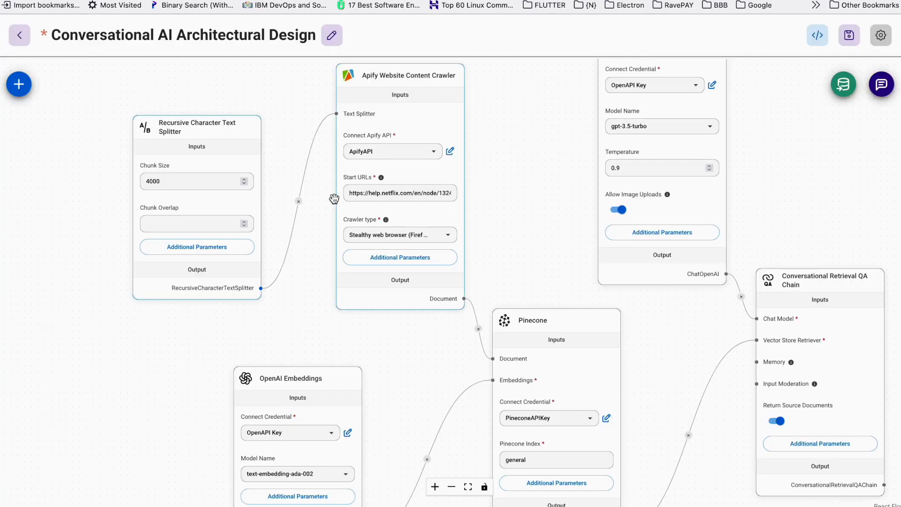
- Delete the Recursive Character Text Splitter node and add a new one beside the Apify Website Content Crawler by searching "recu"
drag(201, 120, 203, 114)
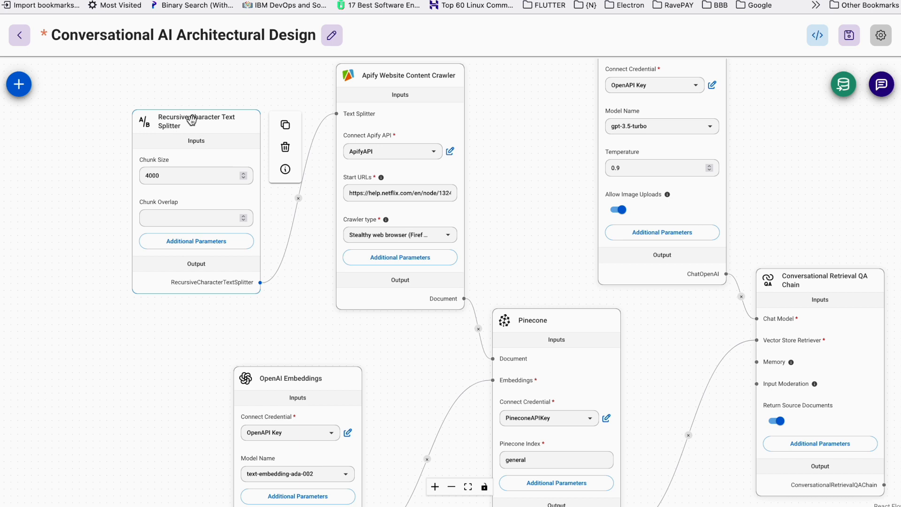
key(BackSpace)
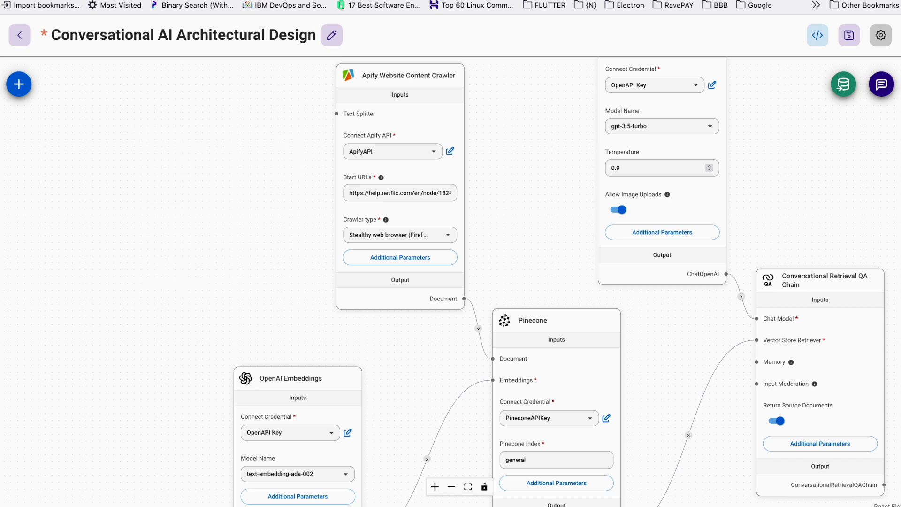
click(18, 84)
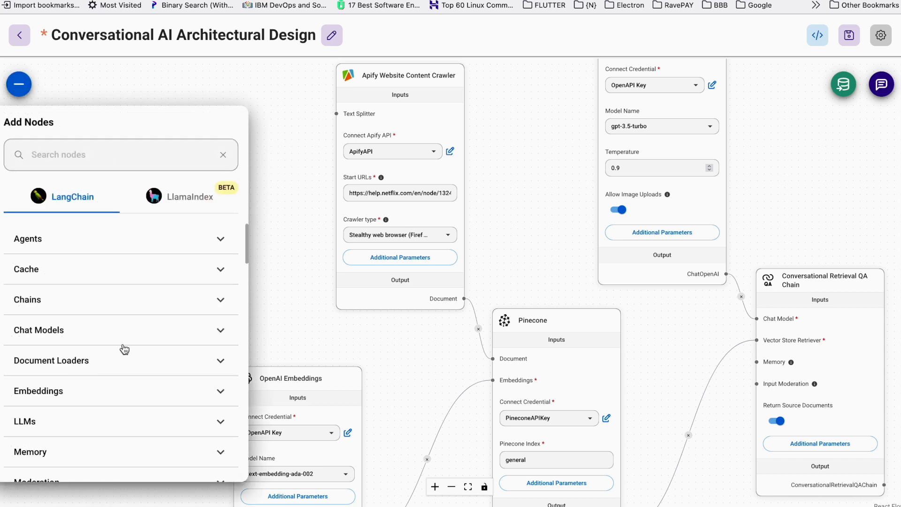
click(101, 155)
text(recu)
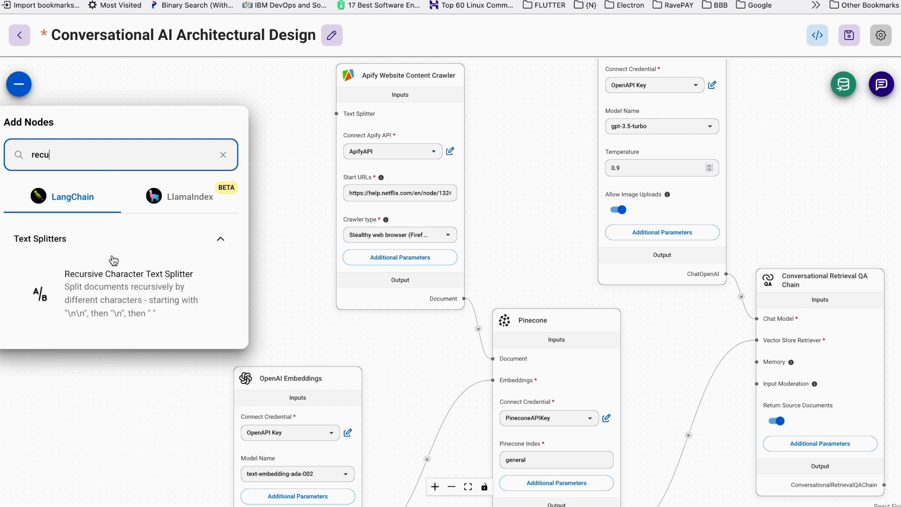
drag(111, 288, 190, 134)
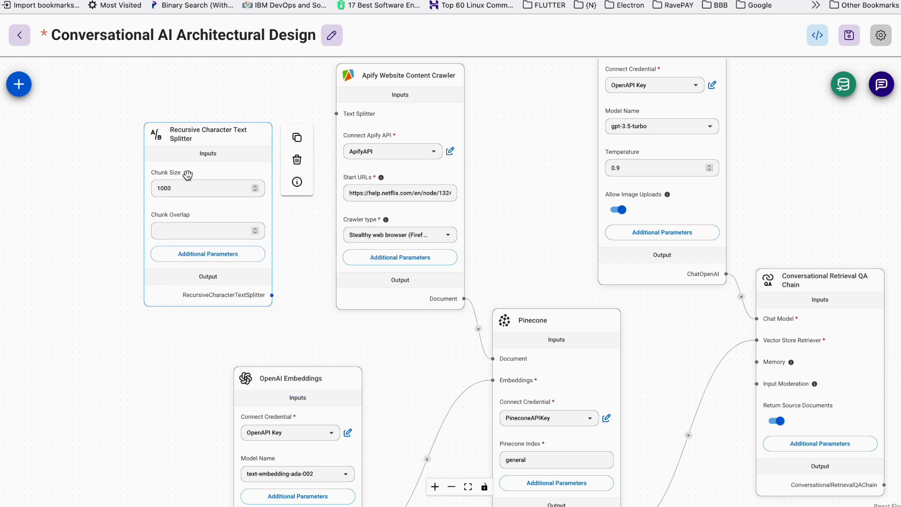
- Set the new splitter's chunk size to 4000 and connect its output to the Apify Website Content Crawler's Text Splitter input
click(161, 189)
drag(207, 128, 191, 120)
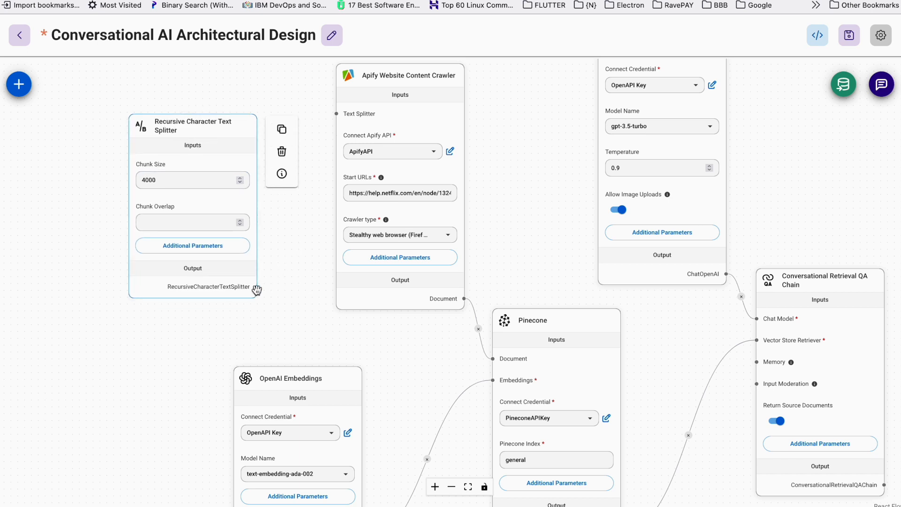
drag(256, 287, 336, 115)
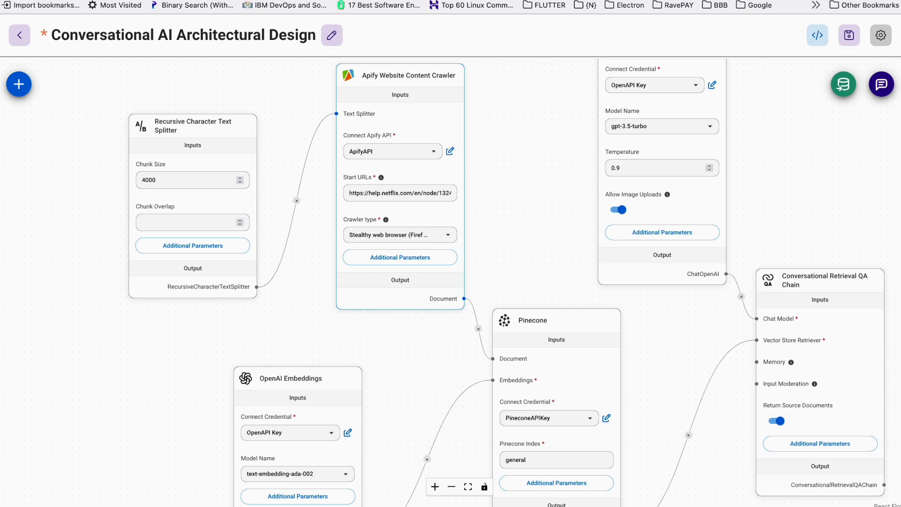
- Switch to the Netflix article and look over its headings, password rules and "Other things you should do" list as crawlable content
key(ctrl+Tab)
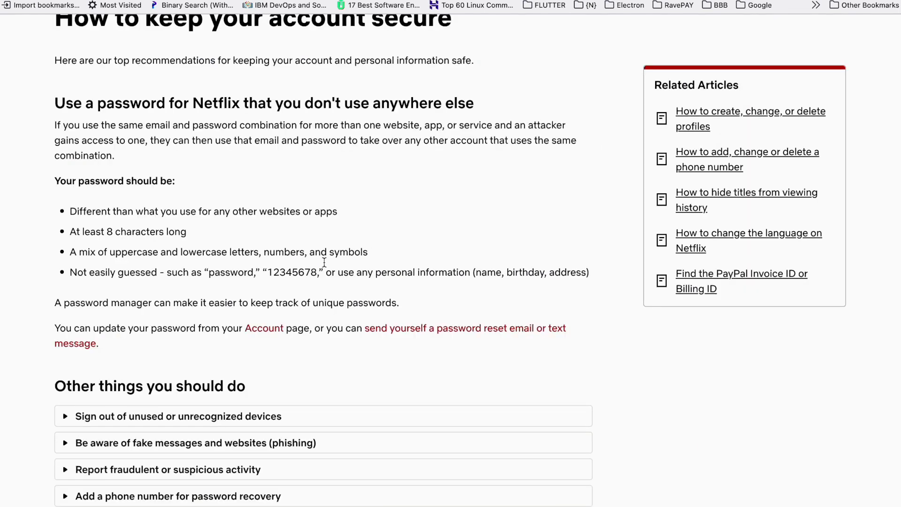
scroll(270, 155, up, 3)
scroll(270, 155, down, 3)
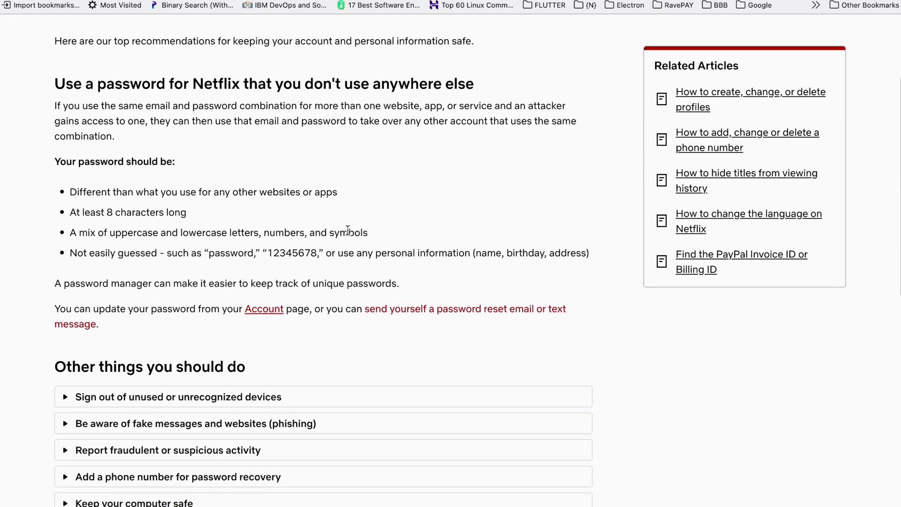
scroll(324, 312, down, 6)
scroll(324, 312, up, 3)
scroll(324, 313, up, 3)
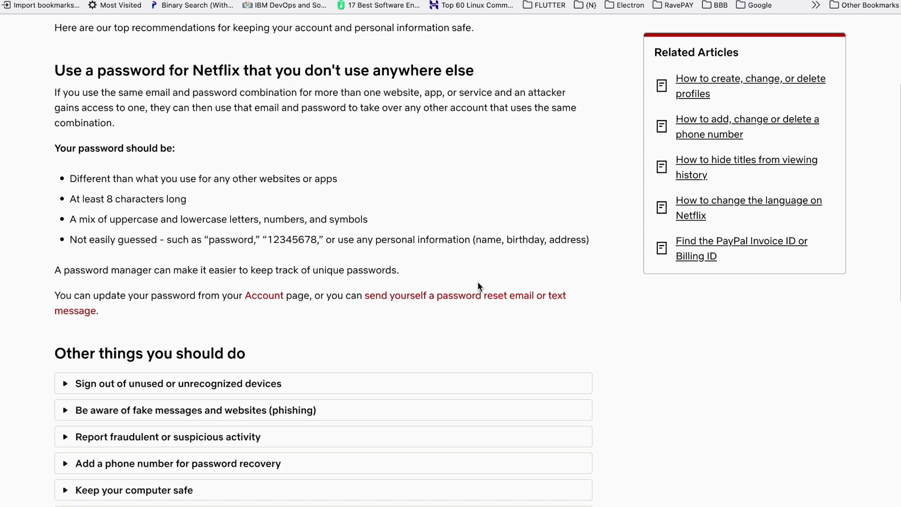
scroll(468, 330, down, 1)
scroll(469, 331, up, 3)
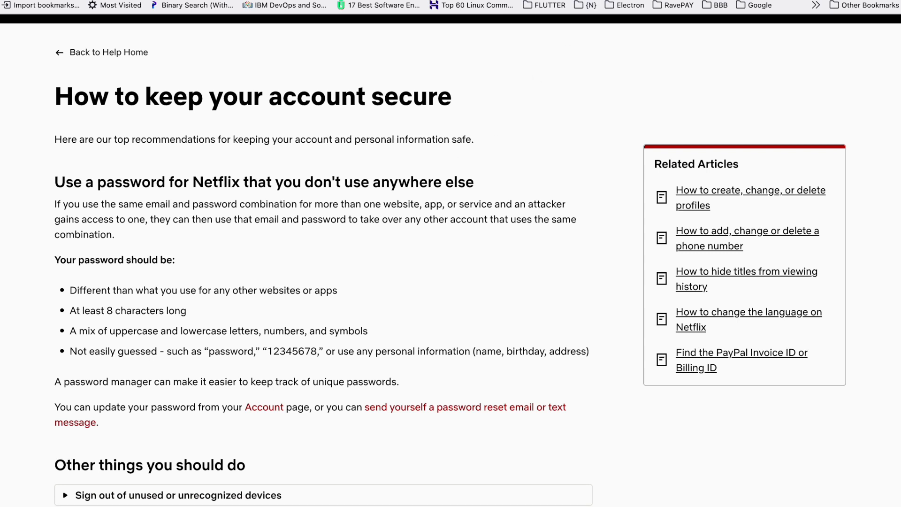
- Open the Apify homepage, read its web scraping introduction, and go back to the Conversational AI Architectural Design flow
key(ctrl+Tab)
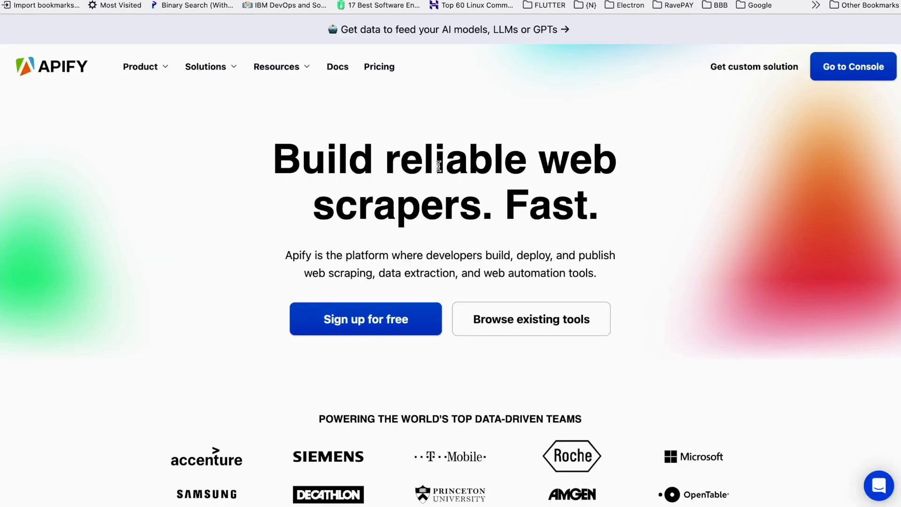
scroll(438, 165, down, 3)
scroll(438, 165, up, 3)
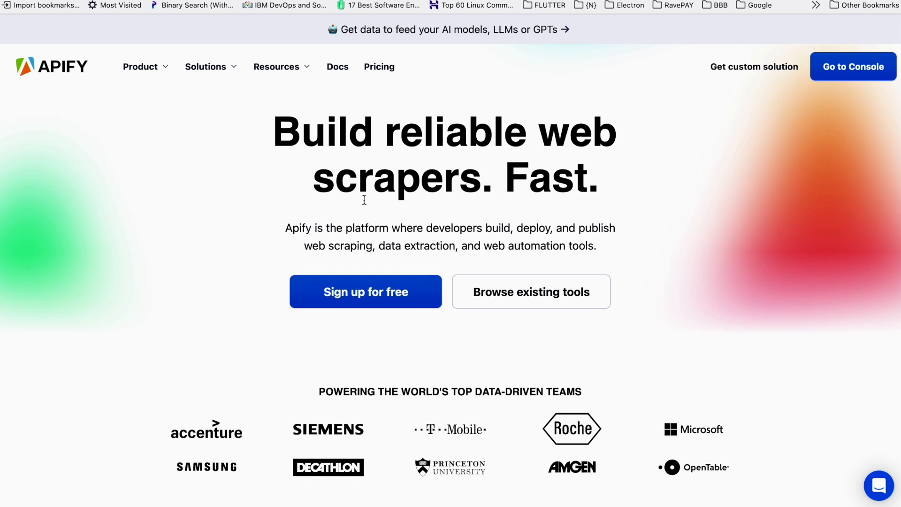
scroll(365, 200, down, 1)
scroll(365, 202, up, 1)
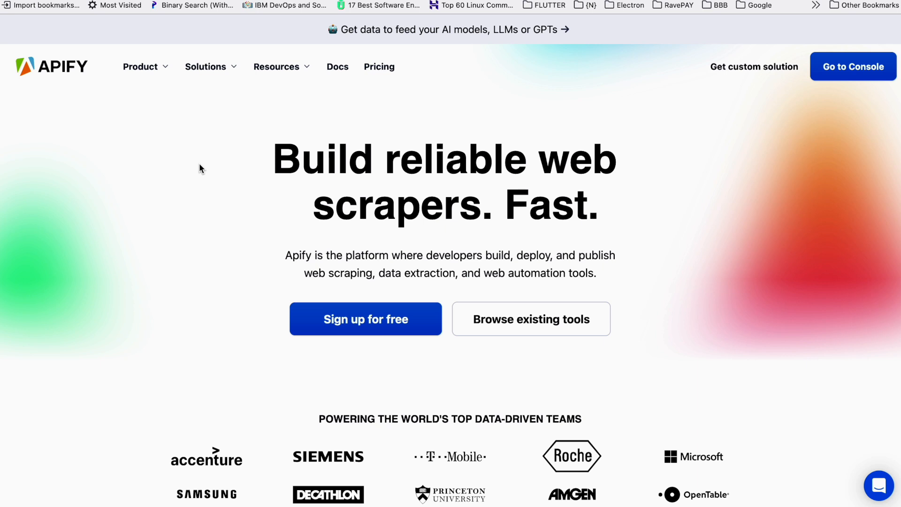
scroll(345, 225, down, 1)
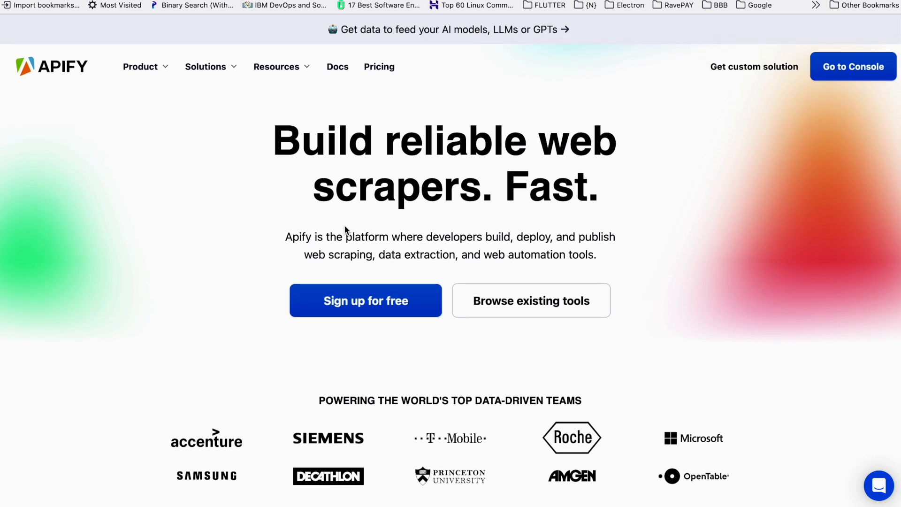
click(582, 0)
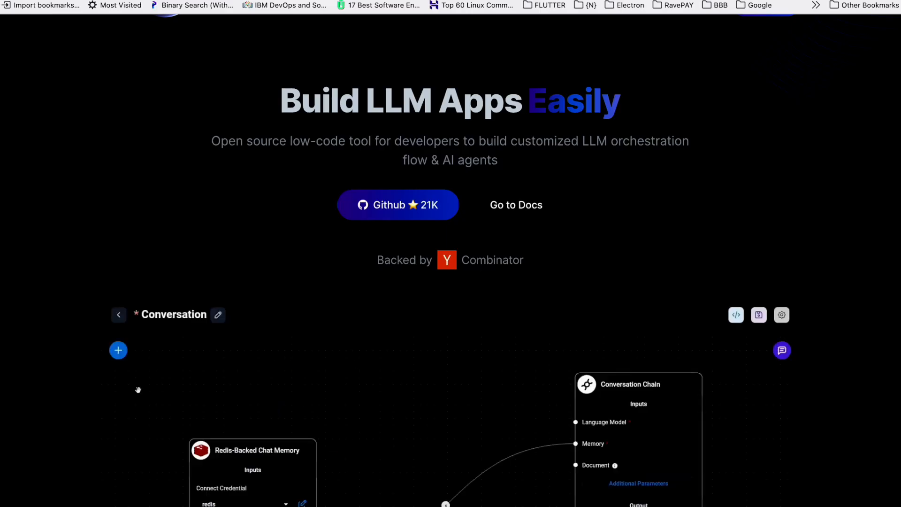
click(572, 0)
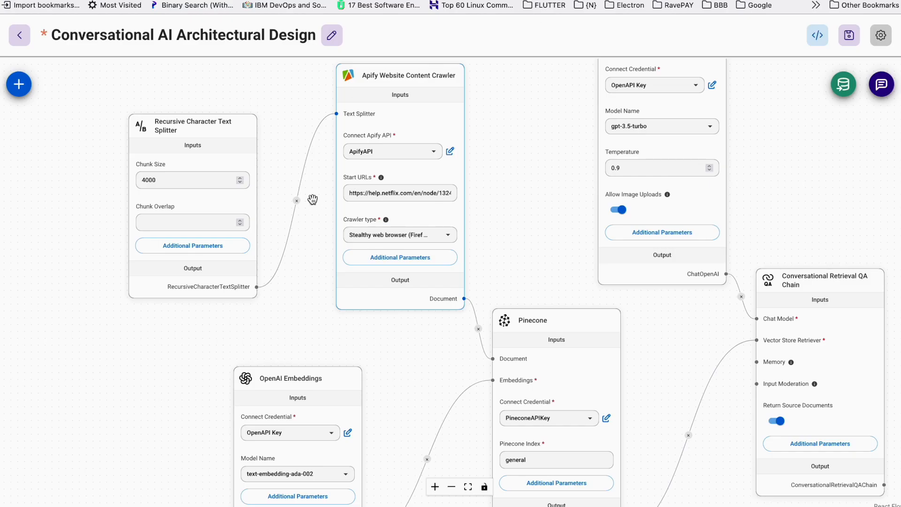
- Revisit the Apify homepage to skim the sections further down, and return to the flow canvas
click(458, 119)
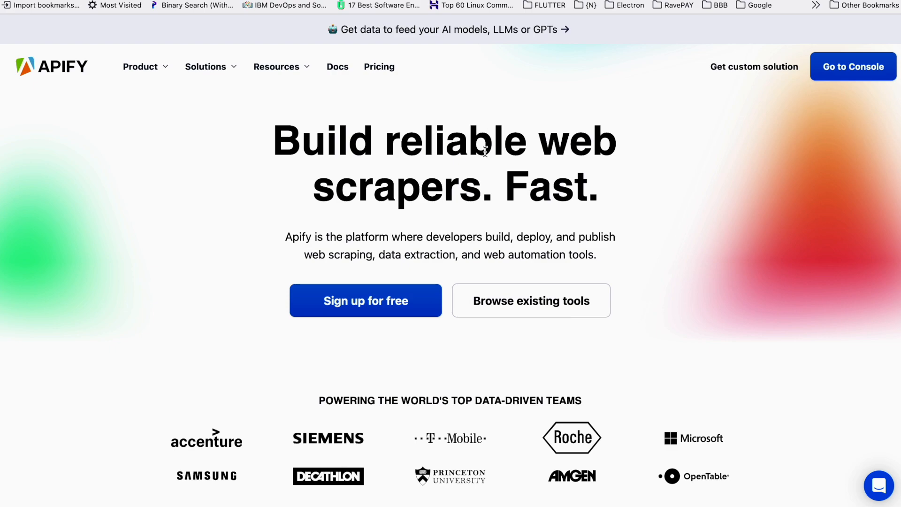
scroll(498, 235, down, 10)
scroll(498, 234, up, 5)
scroll(499, 238, up, 8)
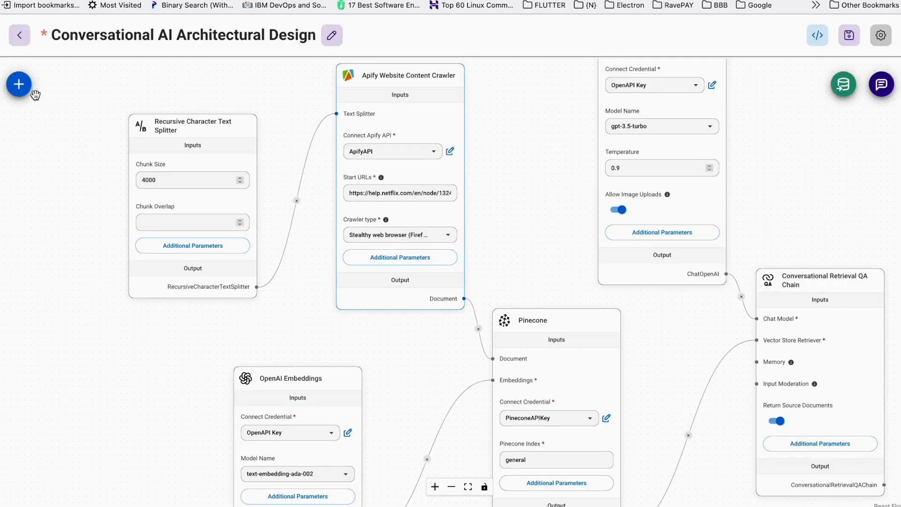
- Search the node list for "scra" to view the web scraper document loaders, then clear the search and close the list
click(23, 94)
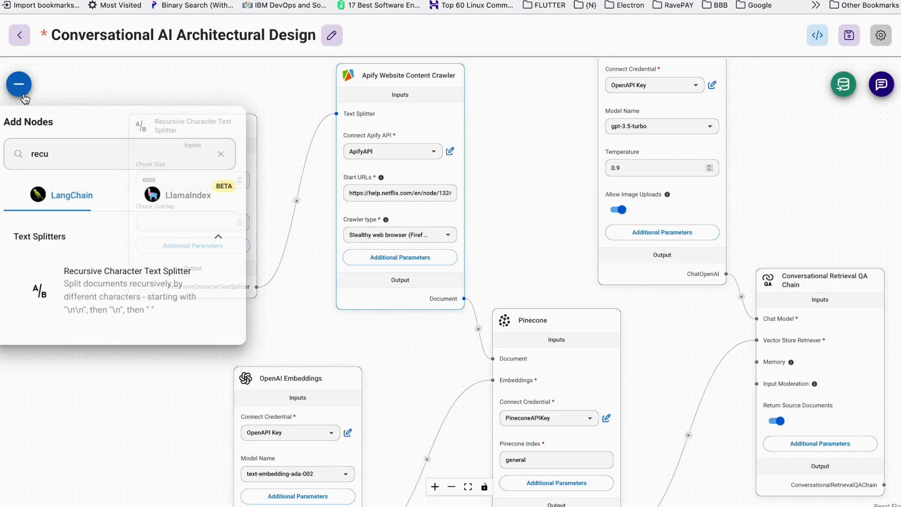
double_click(74, 147)
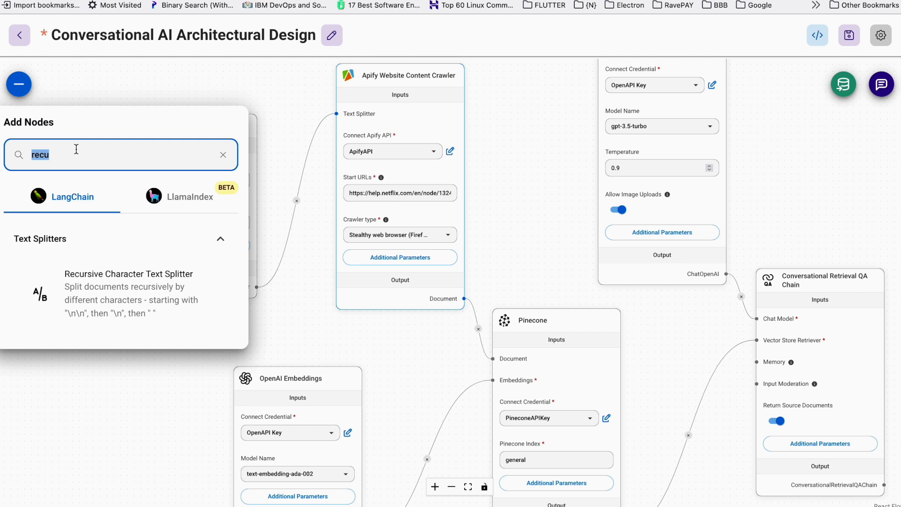
text(scra)
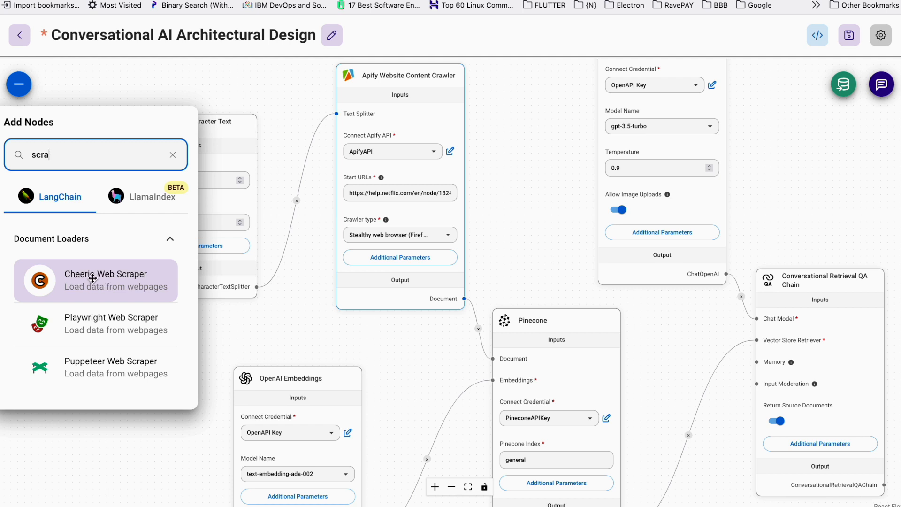
double_click(97, 151)
key(BackSpace)
click(20, 90)
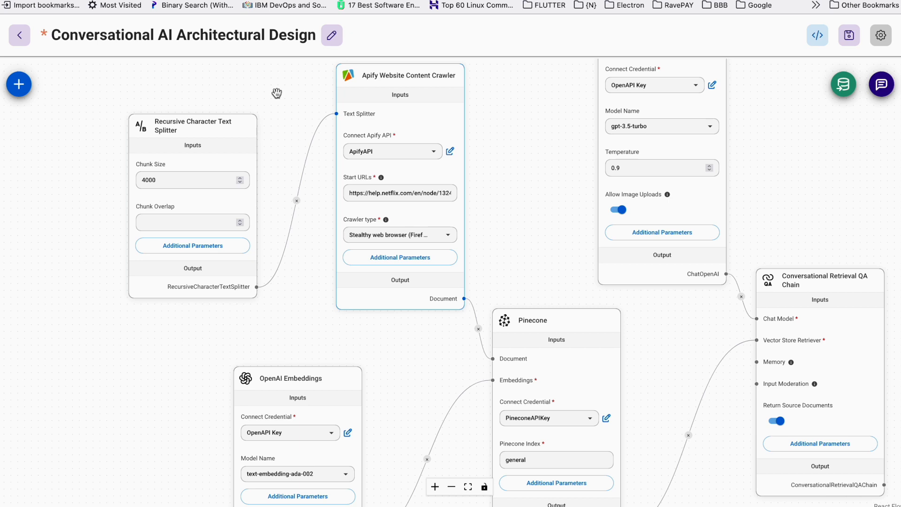
- Nudge the Apify Website Content Crawler node slightly closer to the Recursive Character Text Splitter
mouse_move(440, 136)
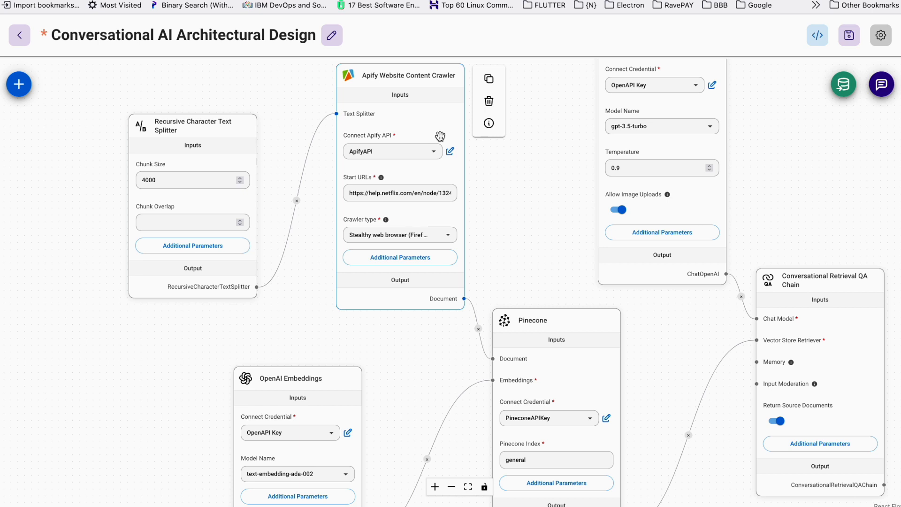
drag(429, 82, 422, 107)
scroll(537, 186, down, 1)
scroll(536, 186, up, 1)
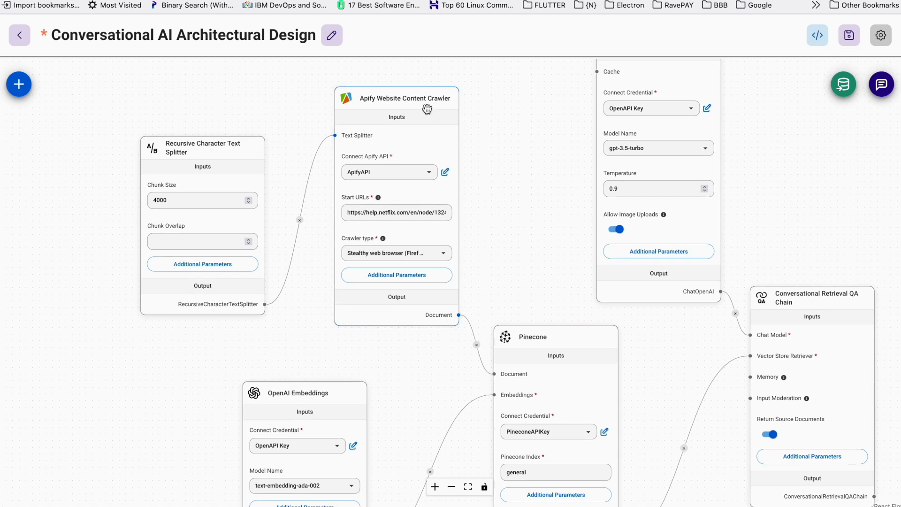
mouse_move(415, 100)
drag(406, 100, 397, 103)
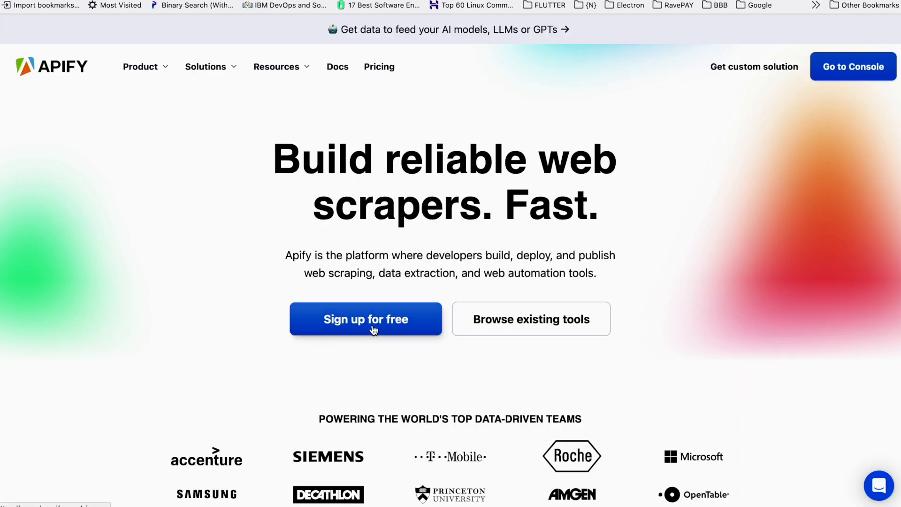
- Open the Apify pricing page and compare the monthly plans' prepaid usage, actor run limits and proxy rates
click(382, 74)
scroll(476, 287, down, 4)
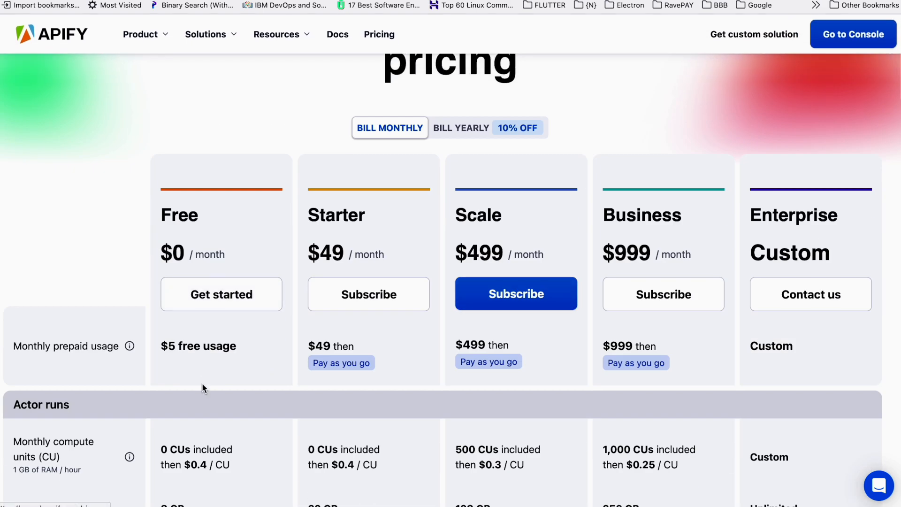
scroll(202, 382, down, 2)
scroll(183, 497, down, 5)
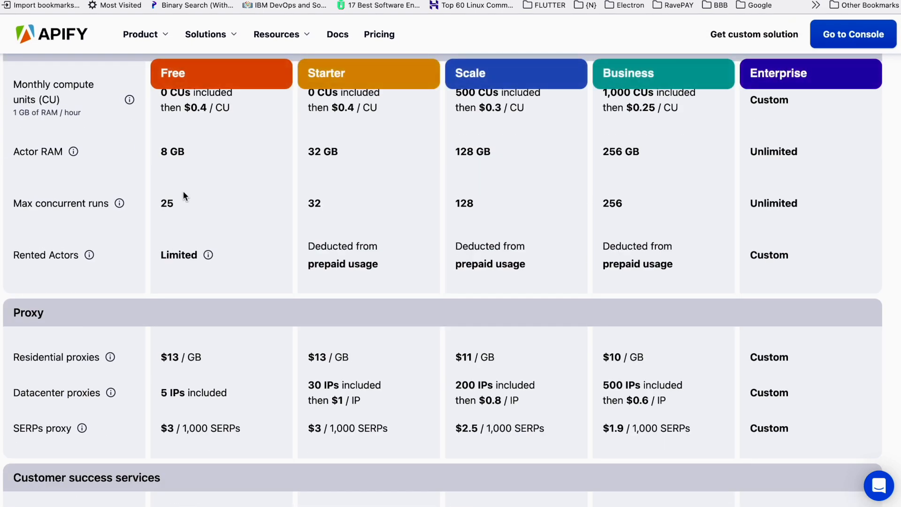
scroll(187, 428, down, 5)
scroll(188, 429, up, 15)
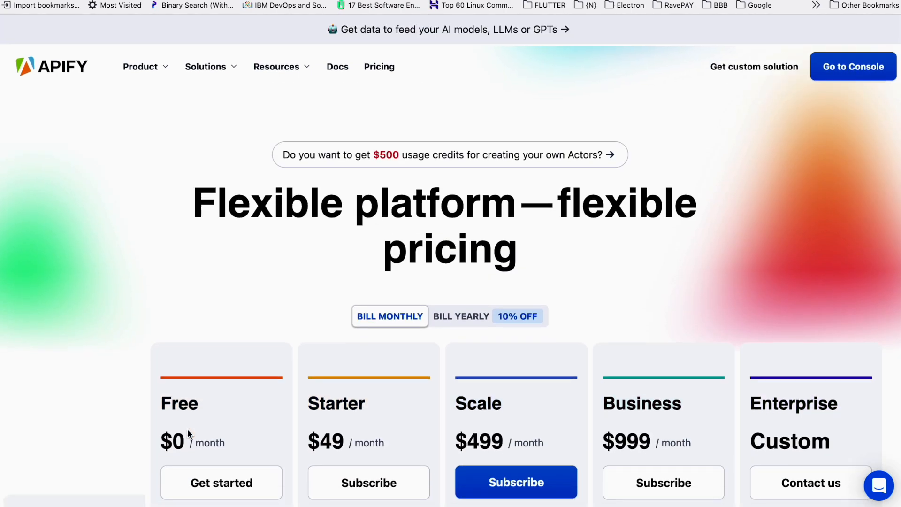
scroll(271, 282, down, 5)
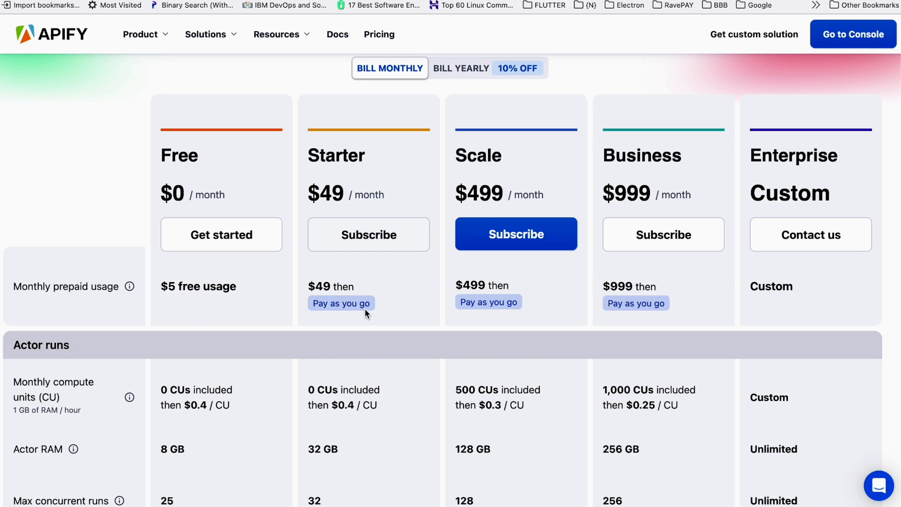
scroll(385, 413, down, 3)
scroll(395, 384, up, 10)
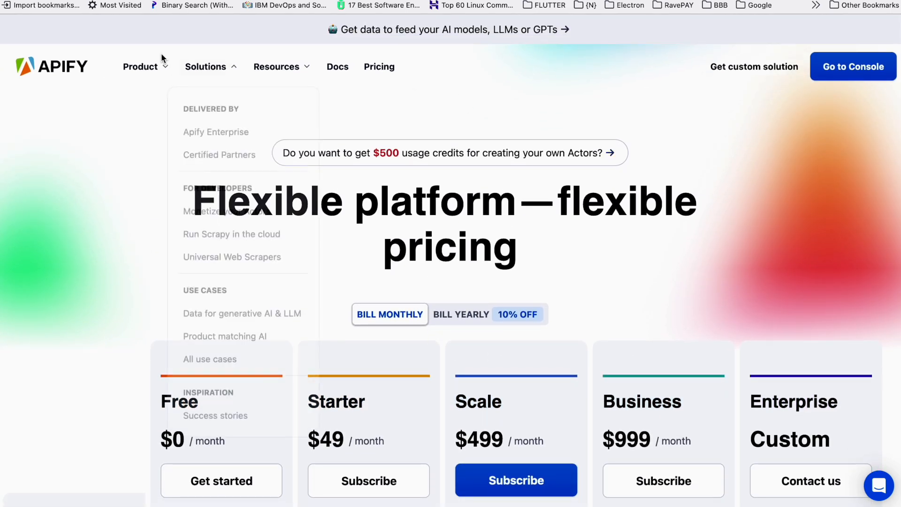
mouse_move(126, 73)
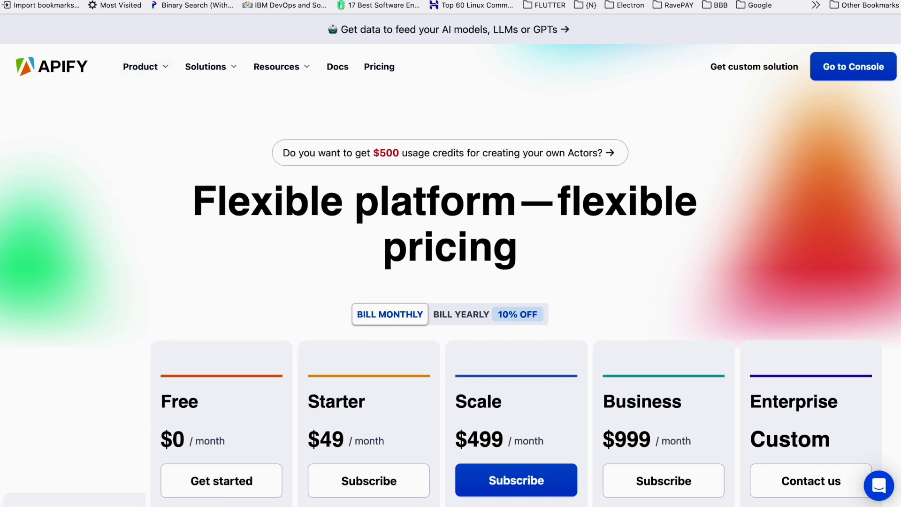
- Switch to the Apify Console and browse the Store's pre-built Actors, developer tools and collections
click(631, 0)
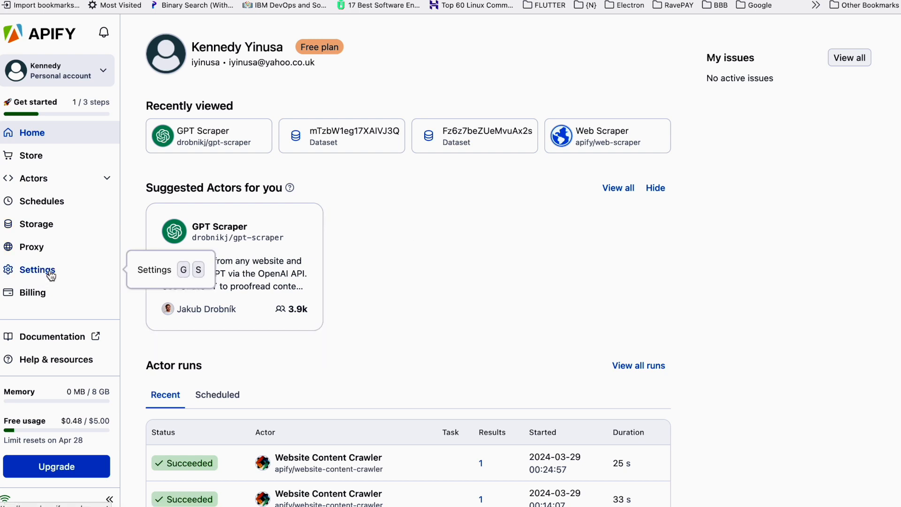
click(44, 154)
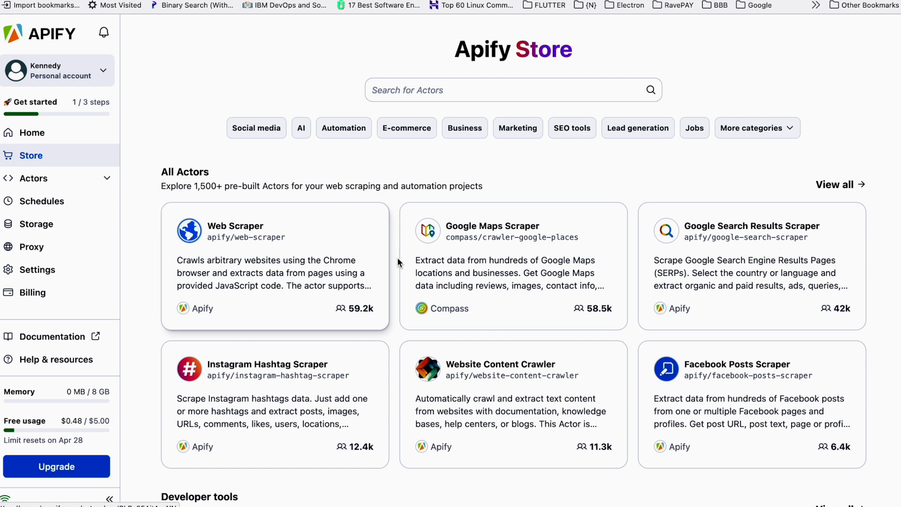
scroll(530, 376, down, 2)
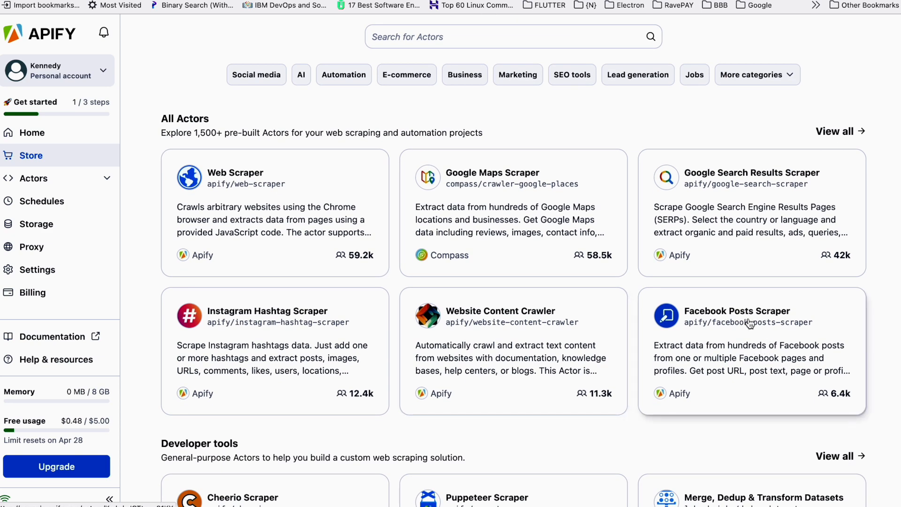
scroll(587, 356, down, 5)
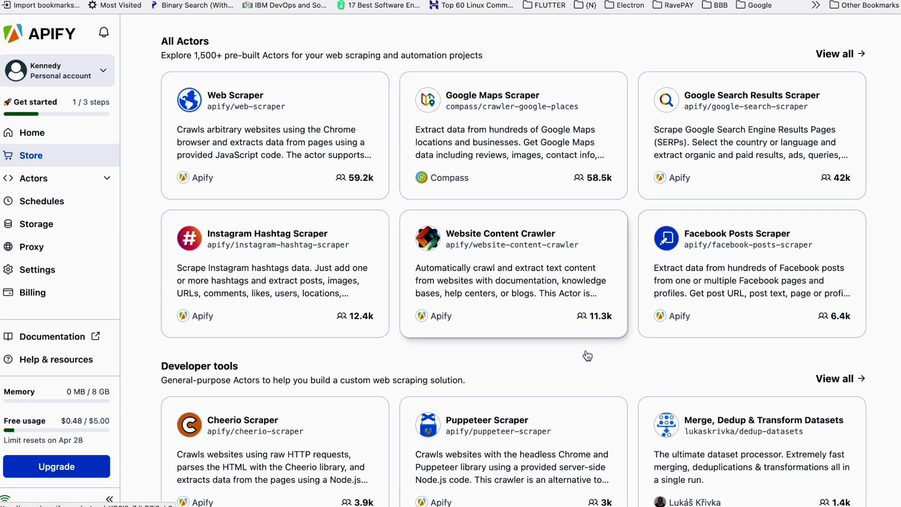
scroll(587, 349, down, 2)
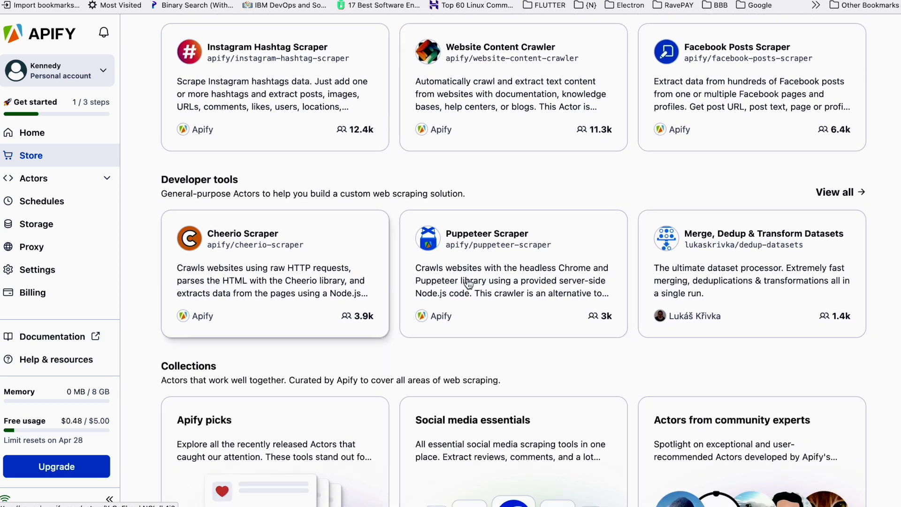
scroll(720, 270, down, 3)
scroll(477, 261, up, 9)
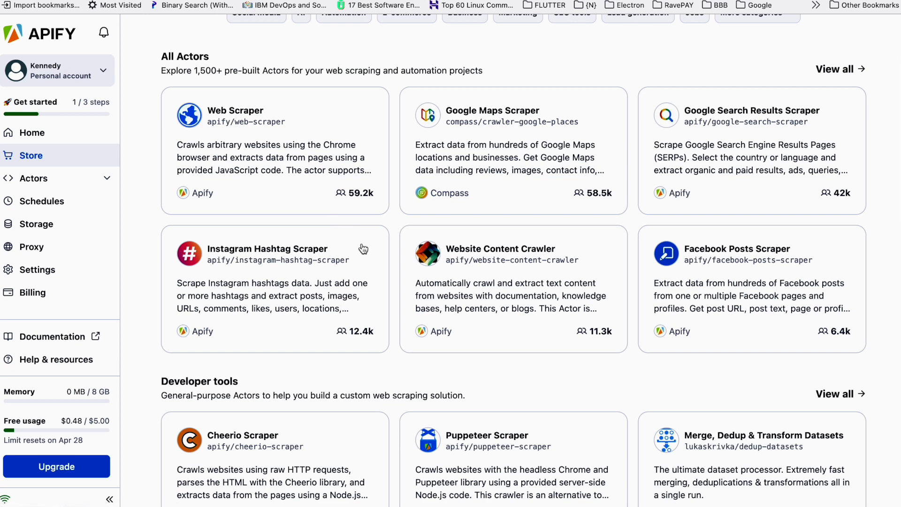
scroll(361, 253, up, 3)
scroll(360, 254, down, 1)
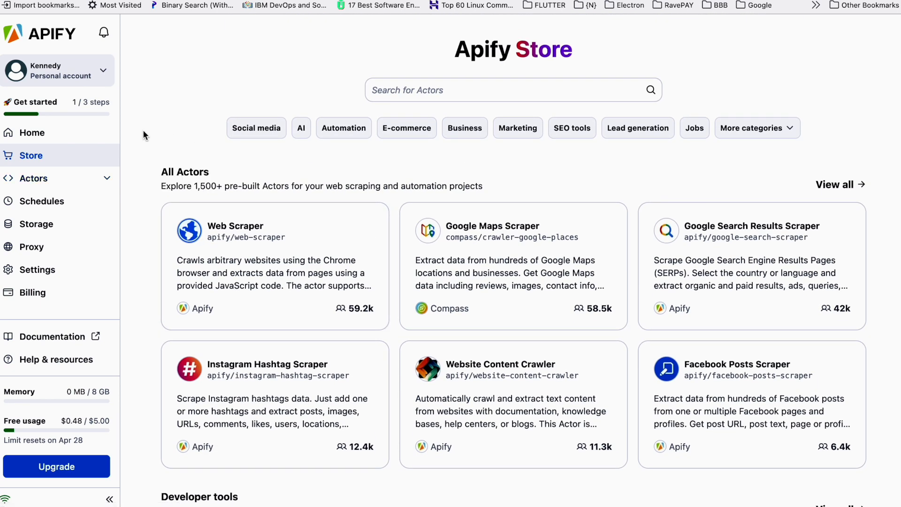
- Open the Integrations section of the Apify account settings to view the personal API tokens, and return to the flow canvas
click(38, 269)
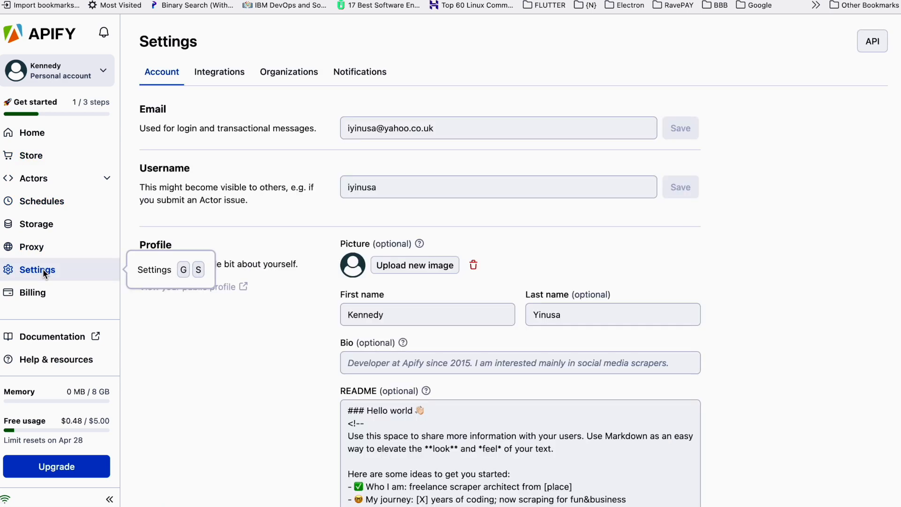
click(225, 75)
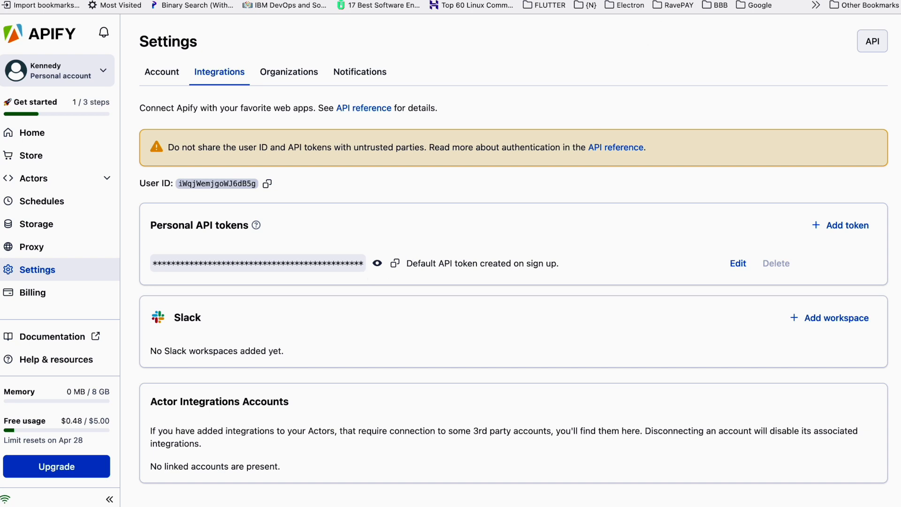
click(469, 1)
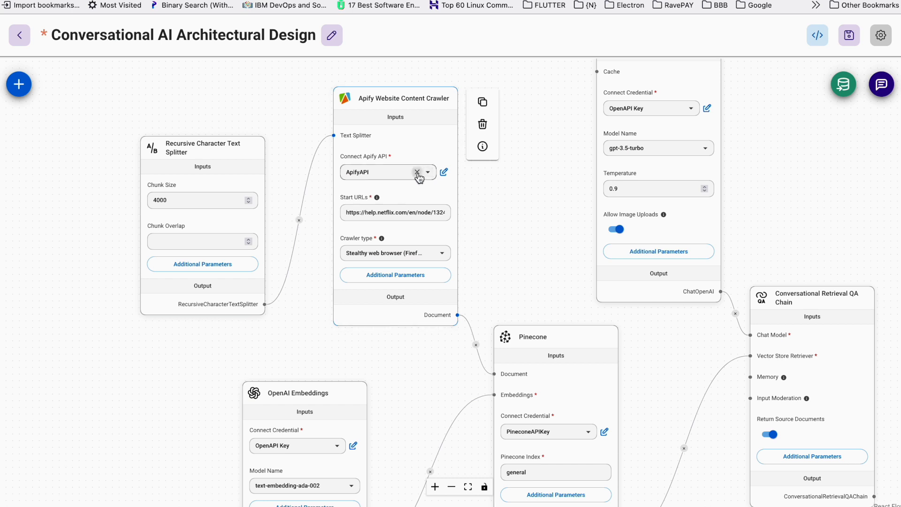
- Open the crawler node's ApifyAPI credential, inspect its name and API token fields, and close it without saving
click(443, 174)
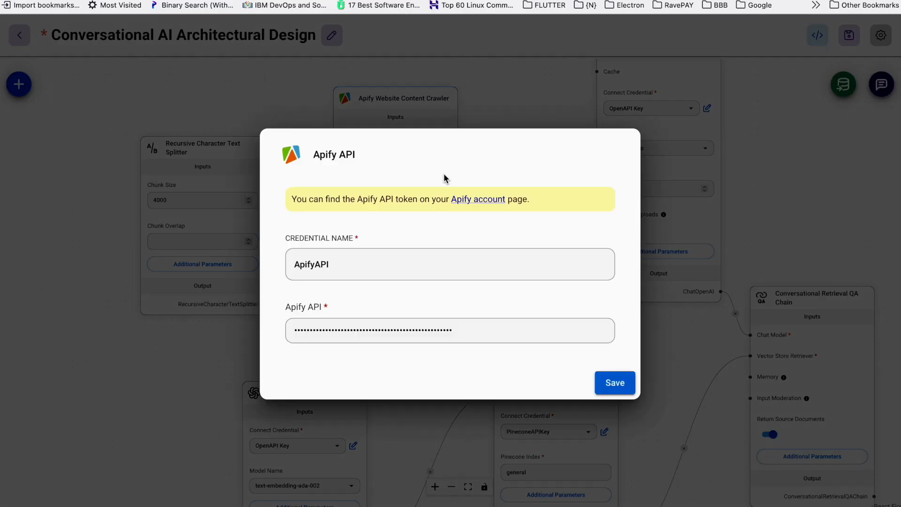
click(352, 263)
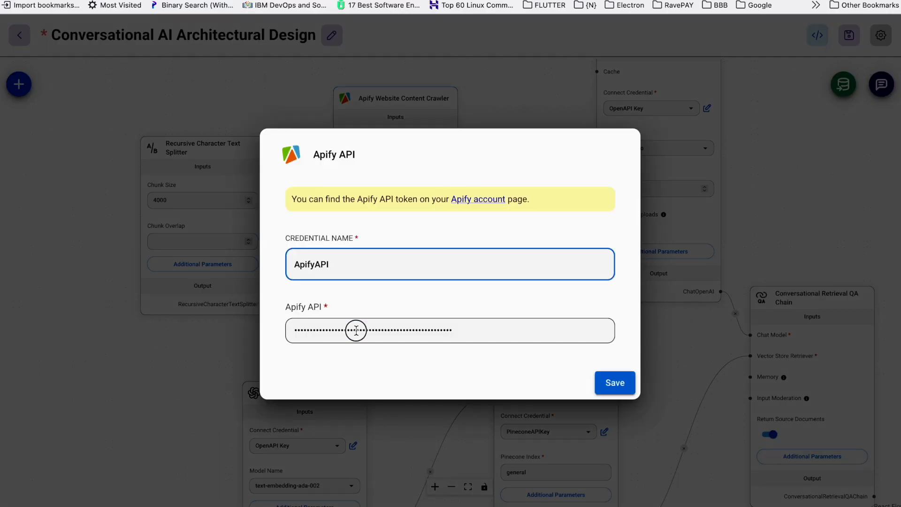
double_click(356, 330)
click(695, 330)
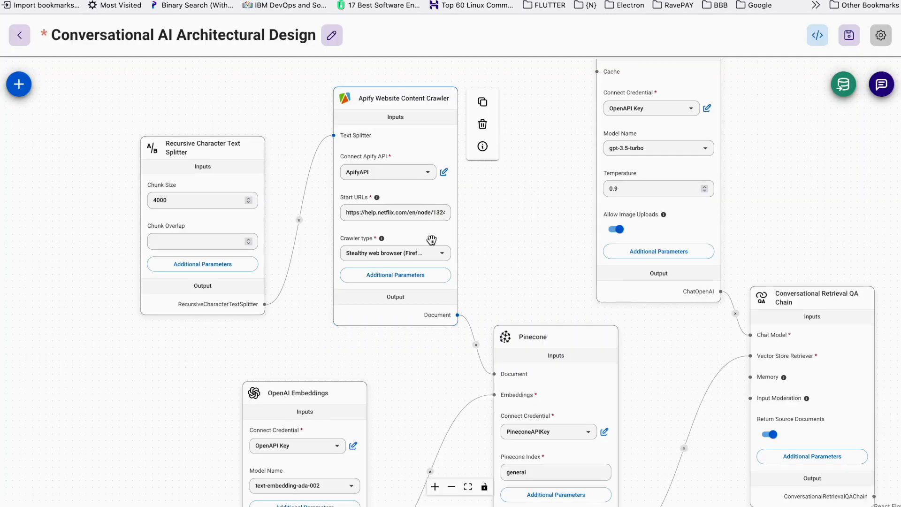
- Review the crawler type options of the Apify Website Content Crawler and dismiss the list without choosing another
click(441, 253)
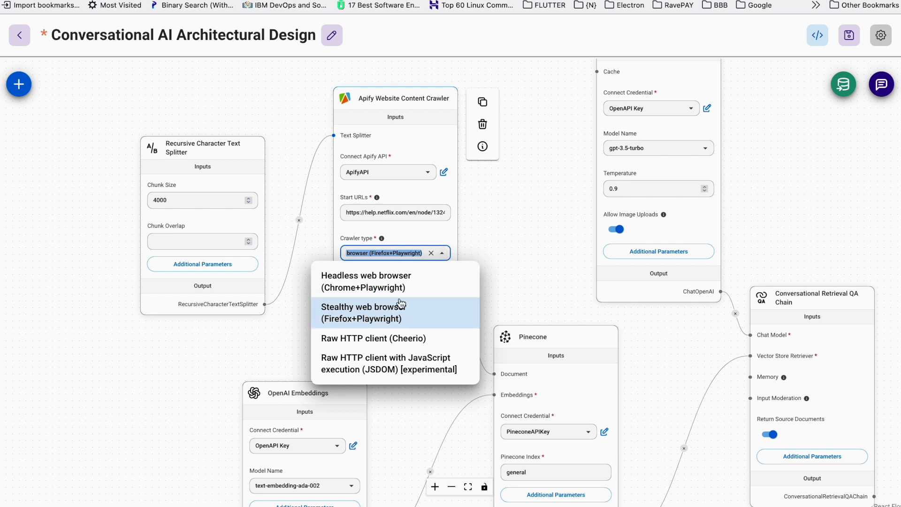
click(522, 260)
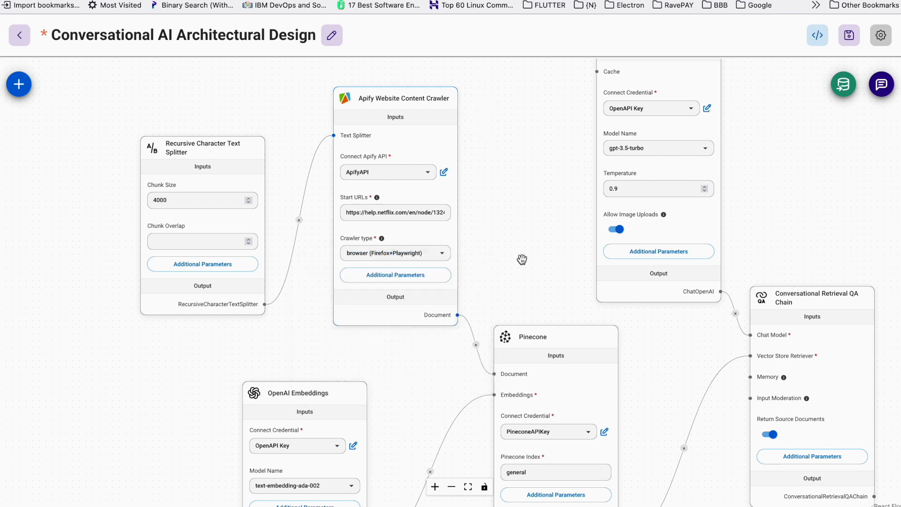
mouse_move(357, 203)
mouse_move(399, 211)
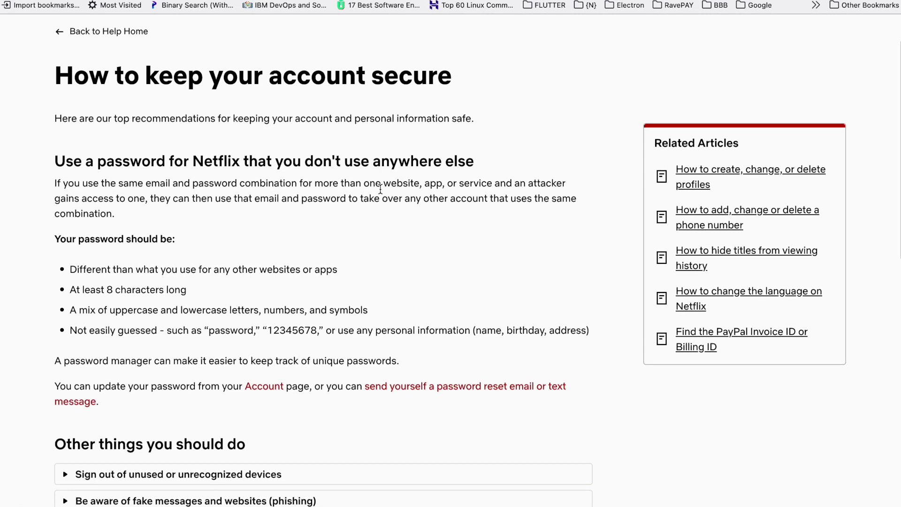
- Look over the Netflix "How to keep your account secure" article used as the start URL, and return to the flow canvas
scroll(380, 189, down, 1)
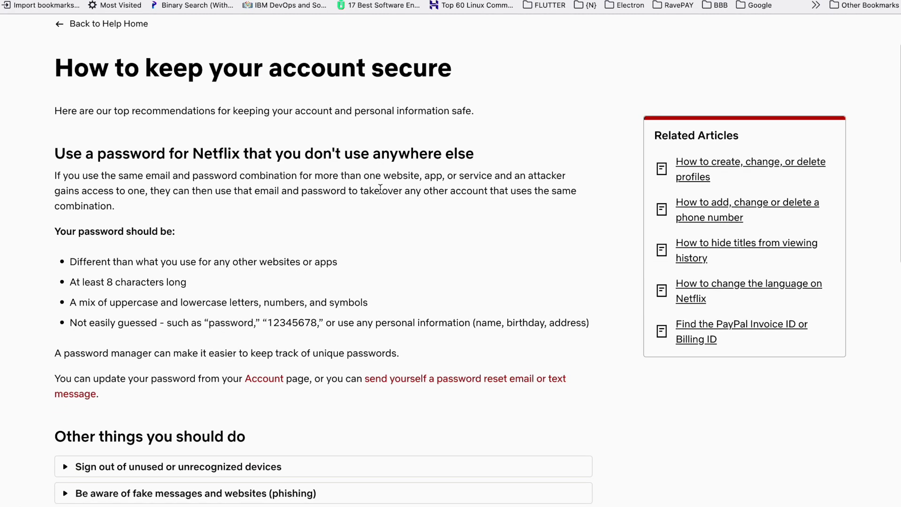
scroll(380, 189, down, 2)
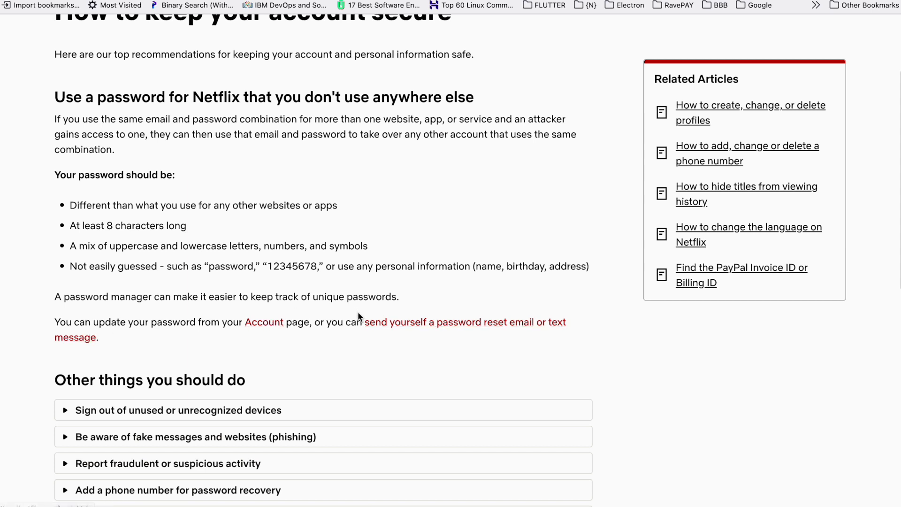
scroll(358, 314, down, 1)
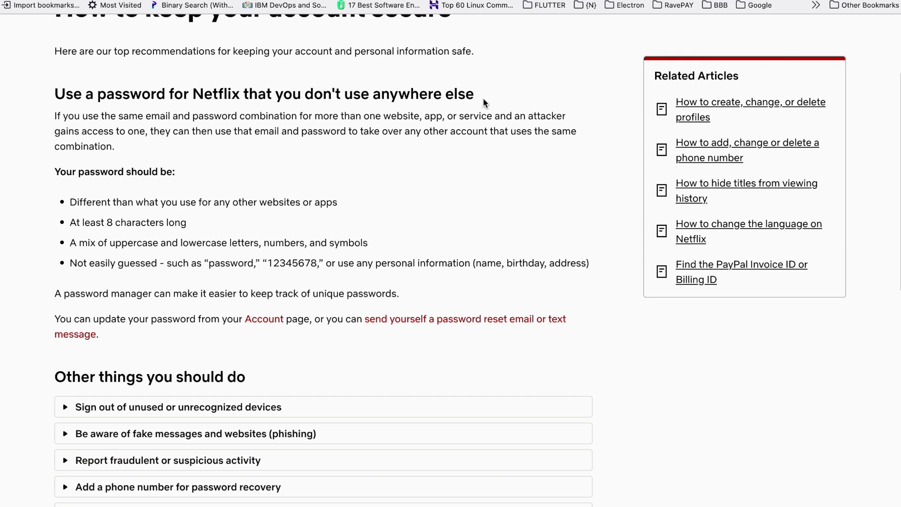
key(ctrl+Tab)
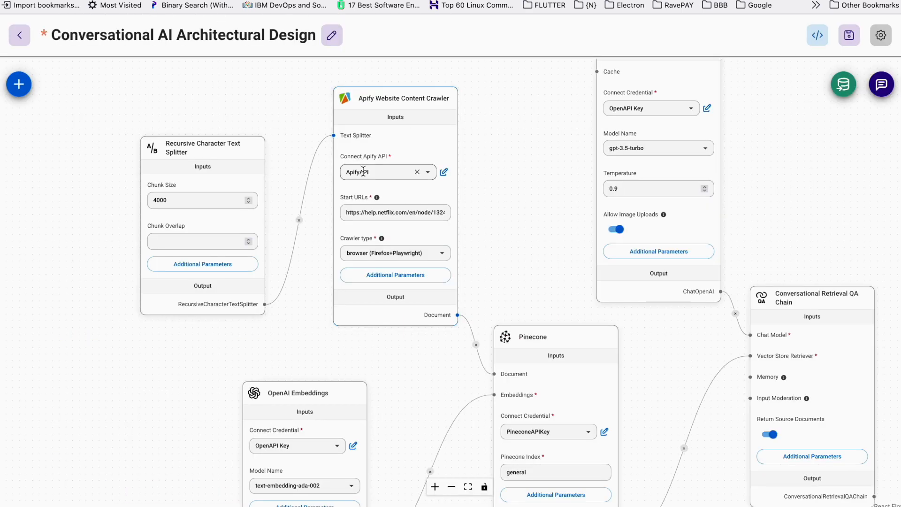
- Check the crawler node's additional parameters for maximum crawling depth and crawl pages, and close them unchanged
click(418, 285)
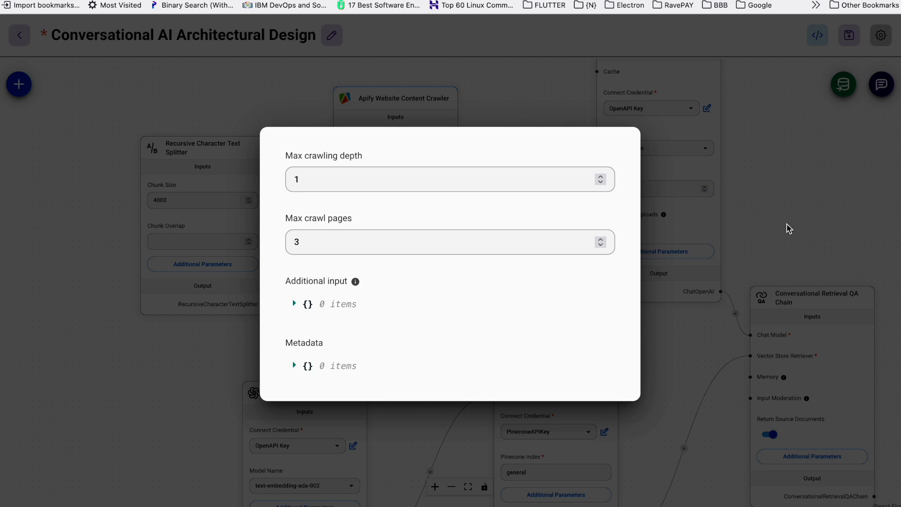
click(798, 225)
mouse_move(420, 201)
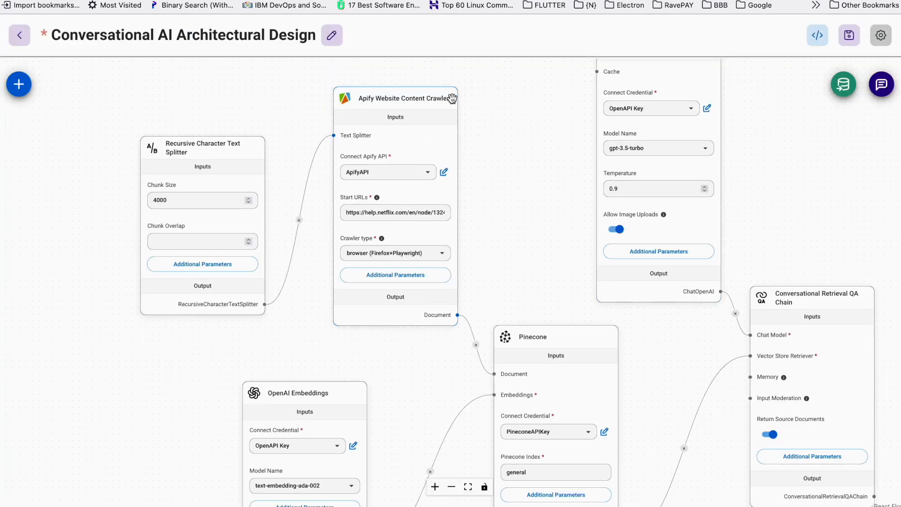
- Move the Pinecone node lower on the flow canvas, beside the OpenAI Embeddings node
scroll(485, 163, down, 3)
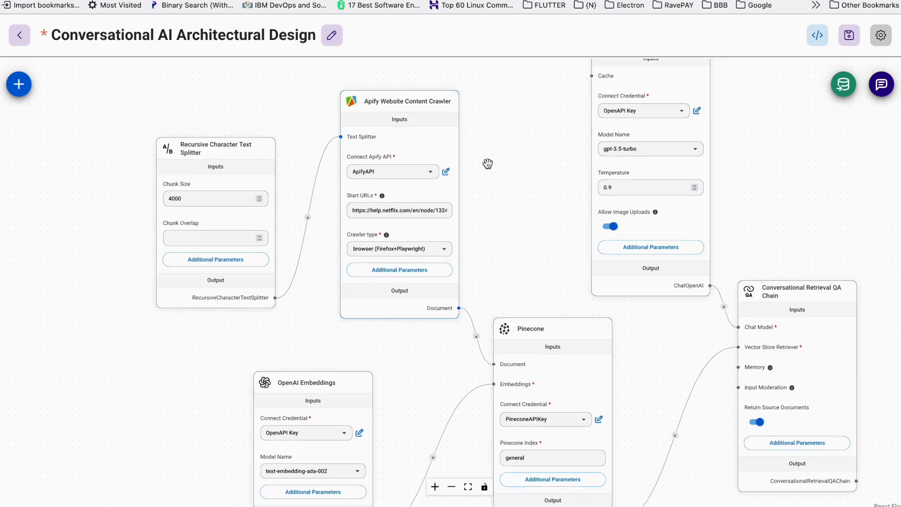
scroll(585, 366, down, 2)
scroll(585, 366, up, 4)
drag(585, 366, 564, 336)
drag(511, 224, 494, 111)
click(215, 285)
mouse_move(215, 285)
mouse_down()
mouse_move(217, 268)
mouse_move(218, 277)
mouse_up()
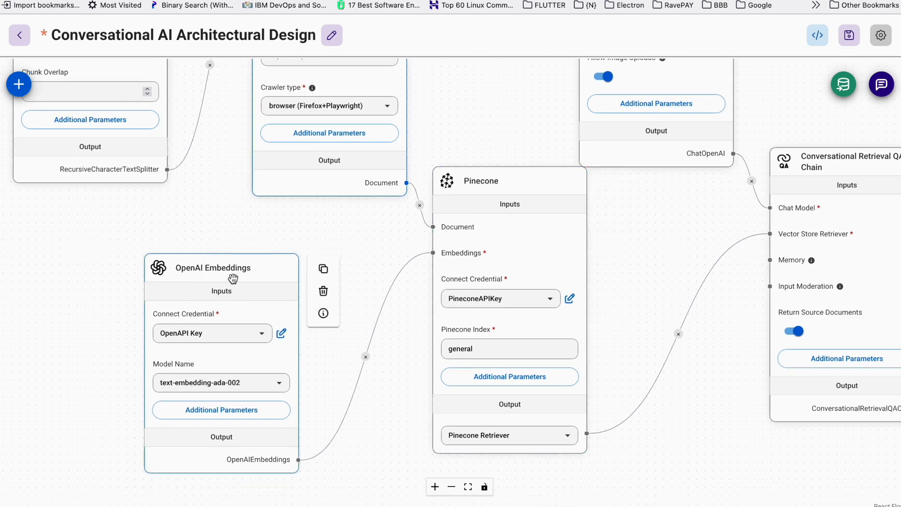
click(512, 178)
drag(512, 178, 518, 227)
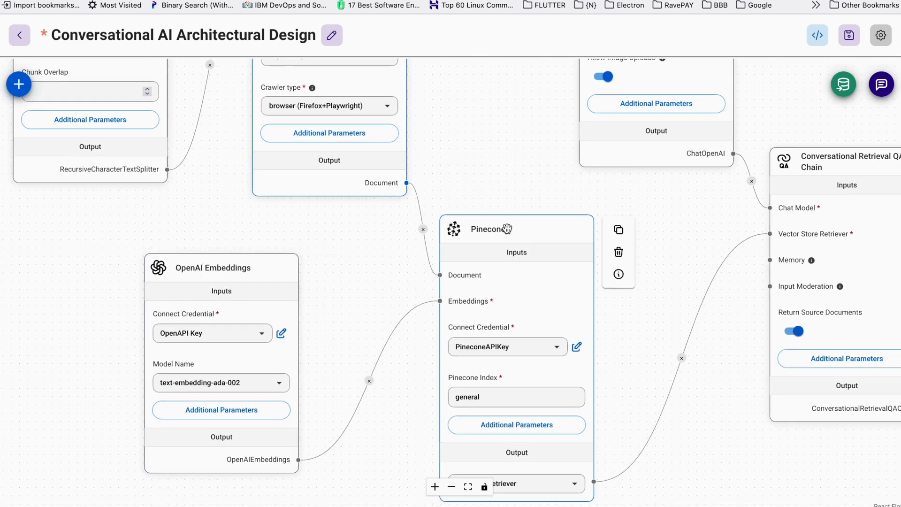
- Review the OpenAI Embeddings node's model options, keep text-embedding-ada-002, and check its additional parameters without changing them
click(182, 349)
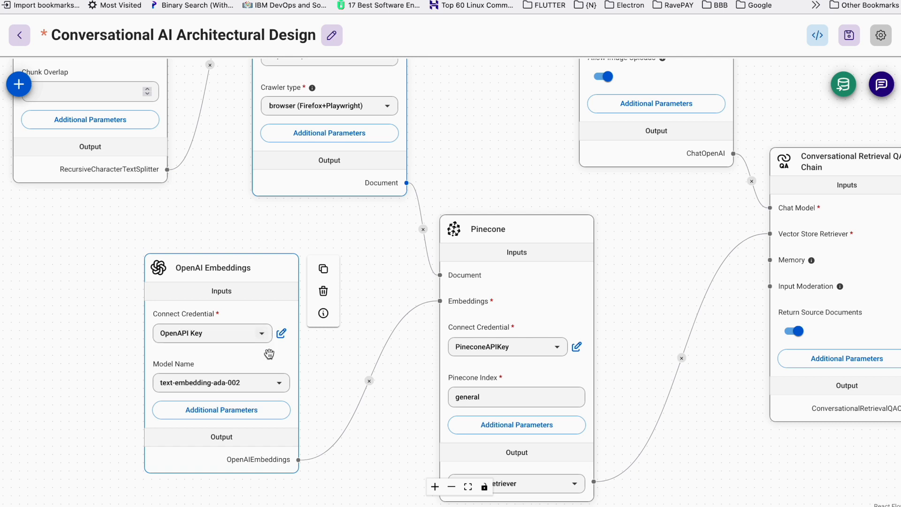
click(280, 383)
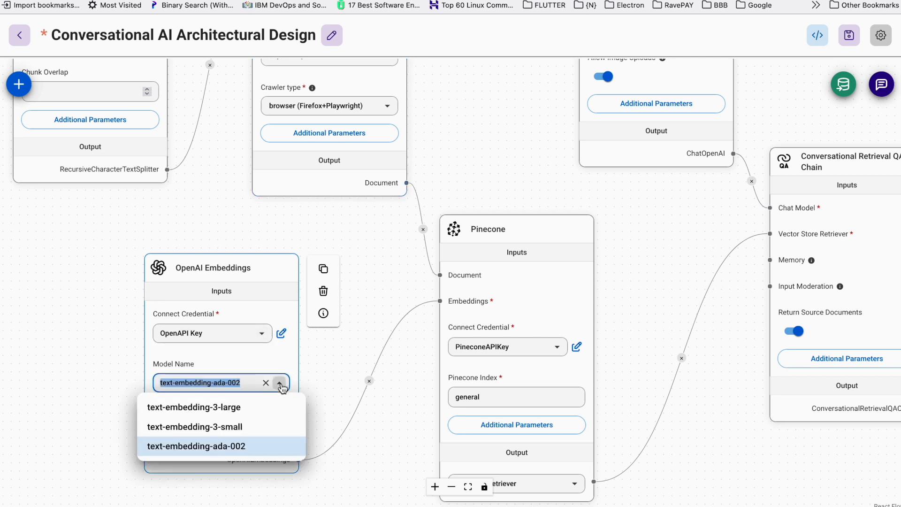
click(234, 451)
click(206, 412)
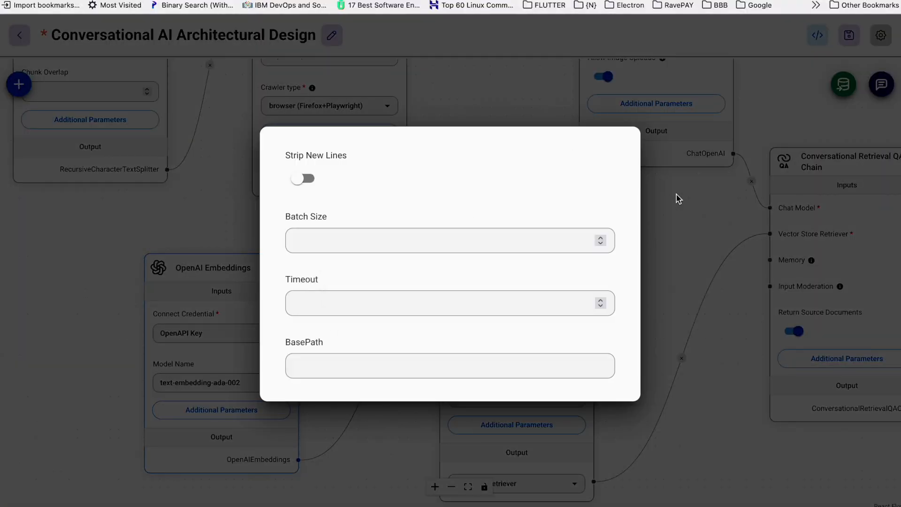
click(659, 217)
mouse_move(239, 410)
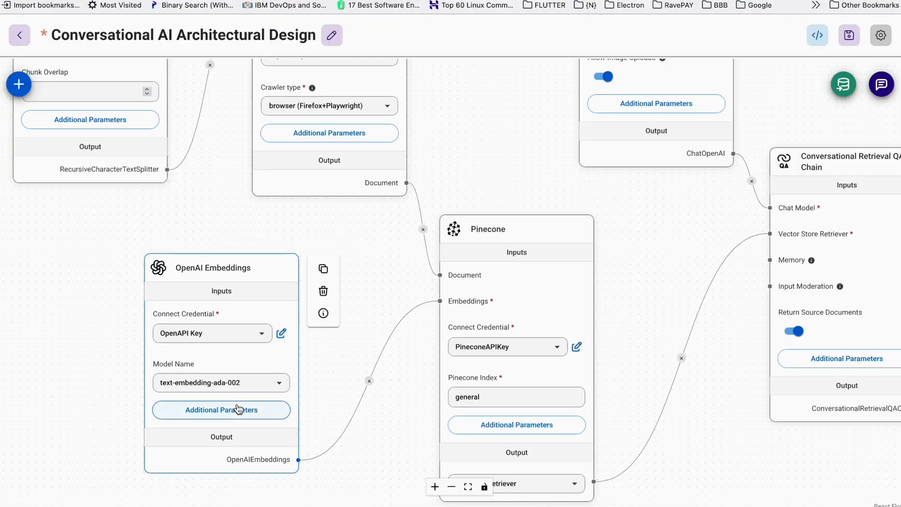
- Shift the OpenAI Embeddings and Pinecone nodes slightly apart, and glance at the Pinecone homepage before returning to the flow
drag(237, 268, 221, 261)
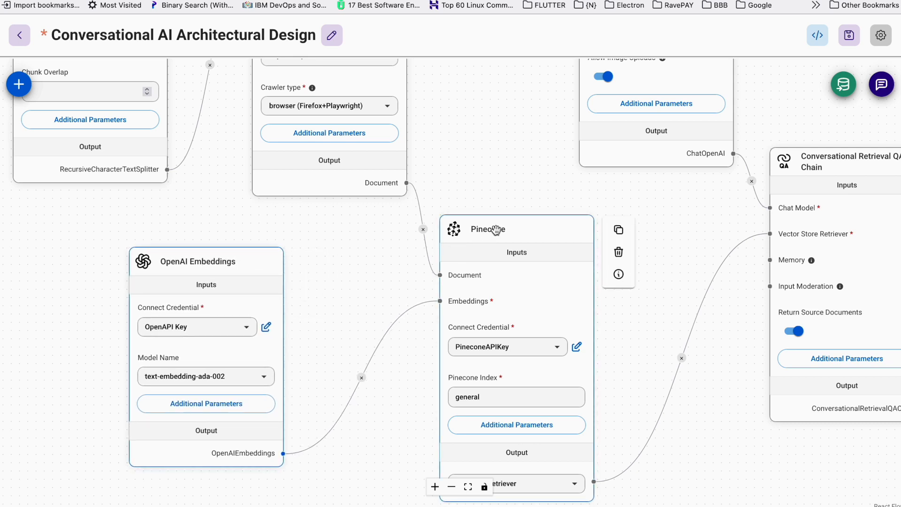
drag(492, 229, 499, 226)
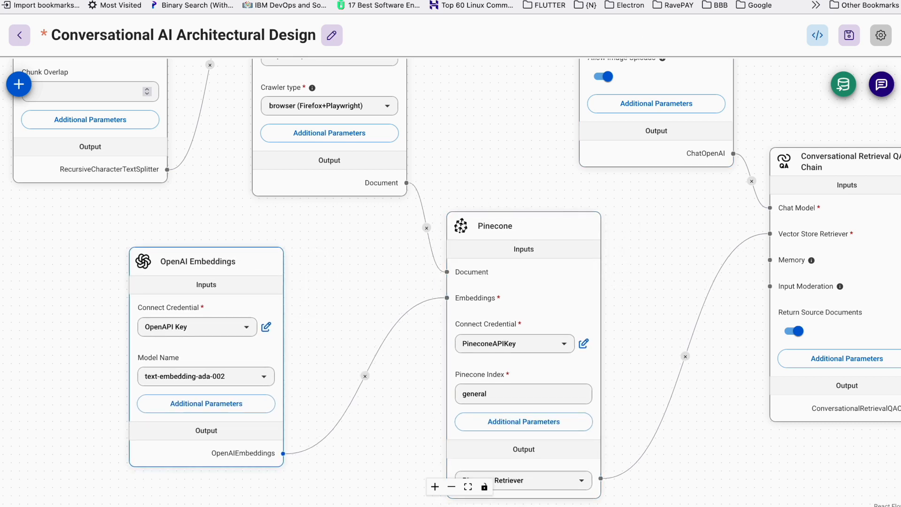
key(ctrl+Tab)
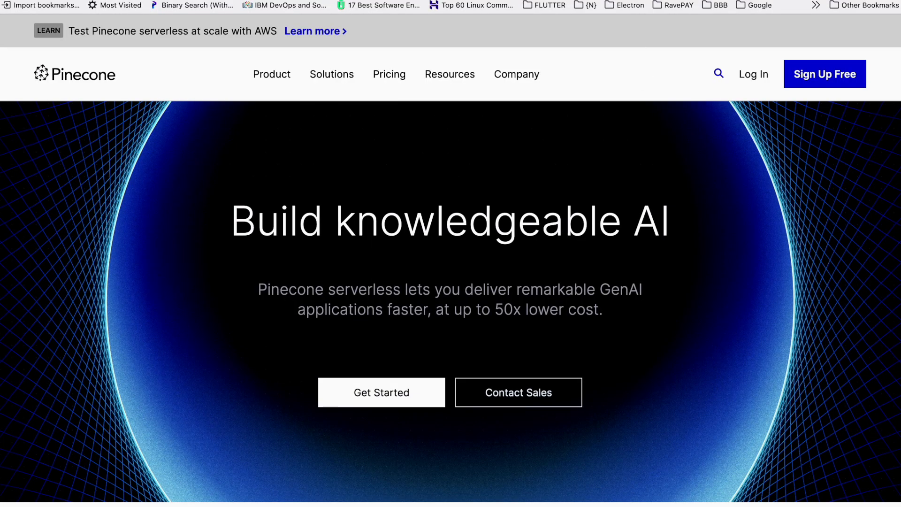
key(ctrl+shift+Tab)
- Trace how the text splitter, crawler and OpenAI Embeddings nodes feed the Pinecone node, and move the Pinecone node slightly up
scroll(496, 210, up, 5)
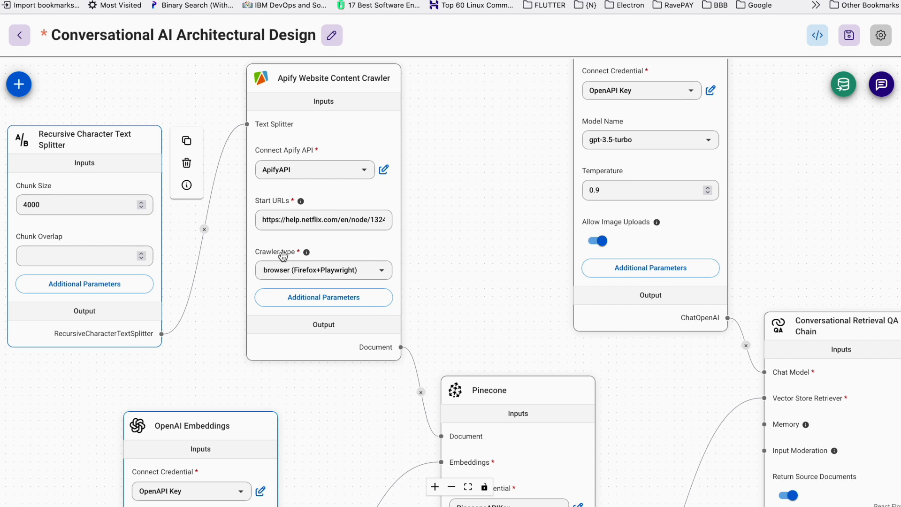
drag(443, 274, 443, 257)
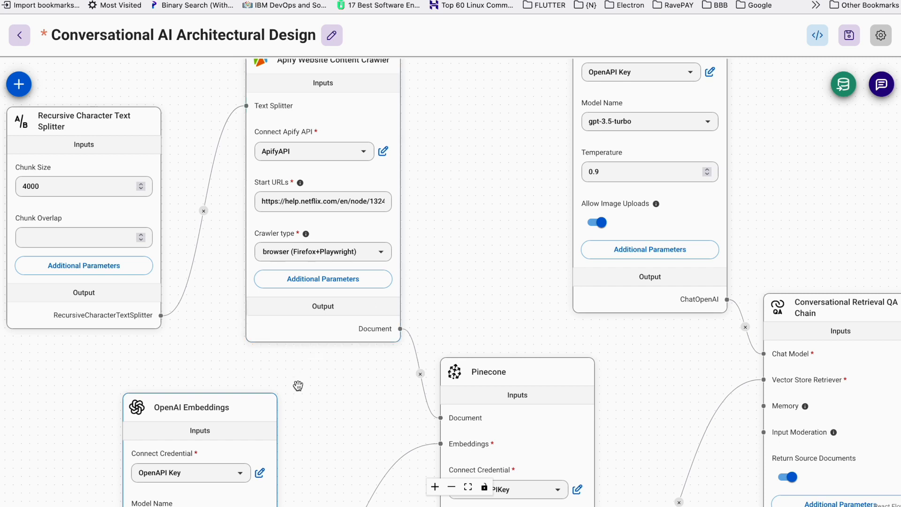
drag(297, 402, 294, 328)
mouse_move(237, 344)
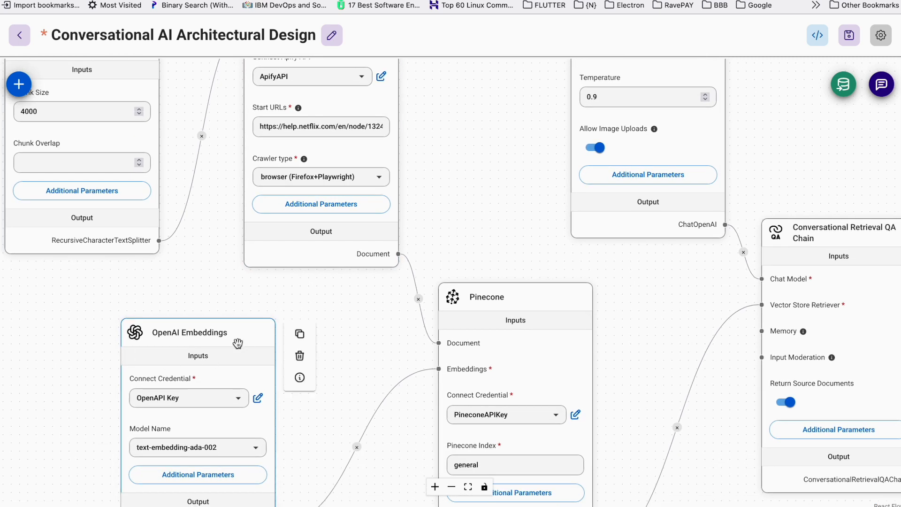
mouse_move(347, 159)
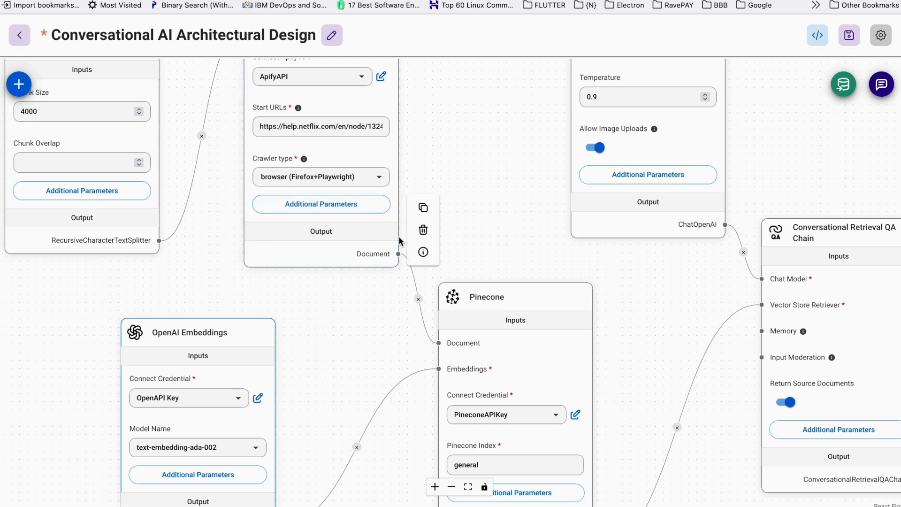
scroll(328, 334, down, 1)
drag(323, 375, 325, 325)
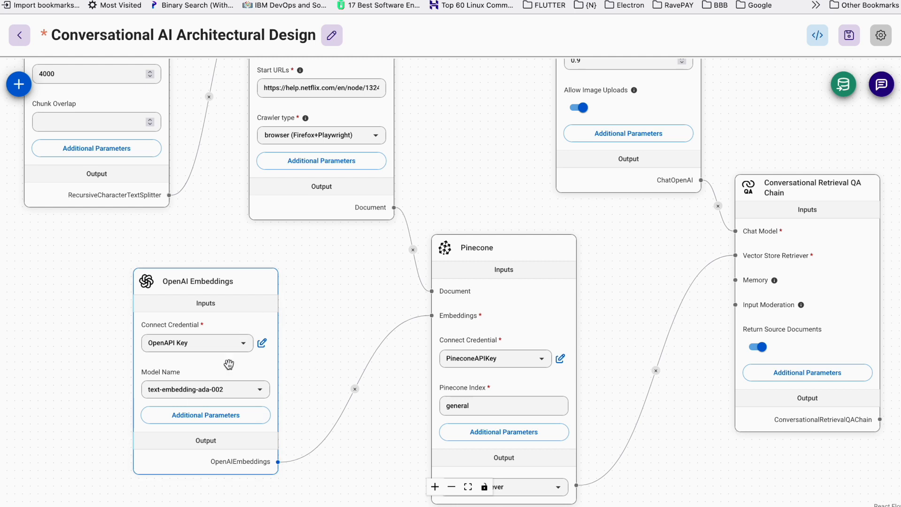
mouse_move(502, 246)
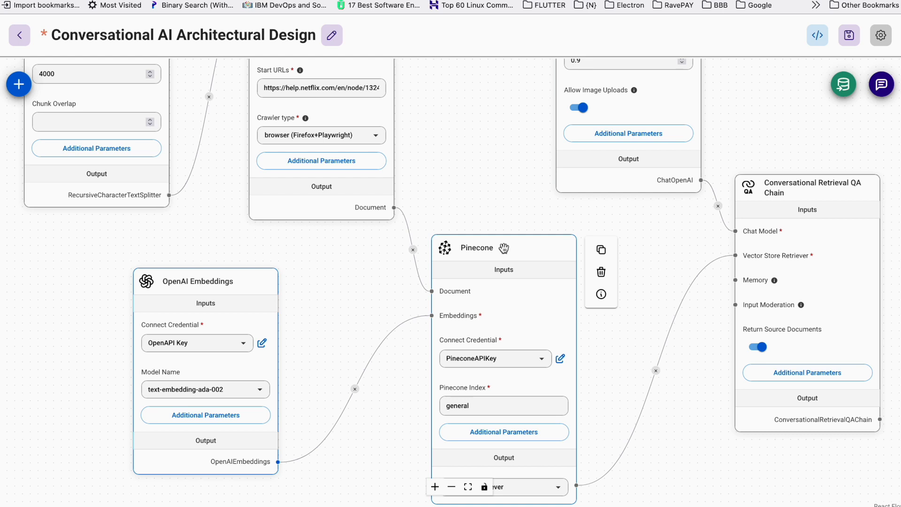
drag(503, 248, 488, 227)
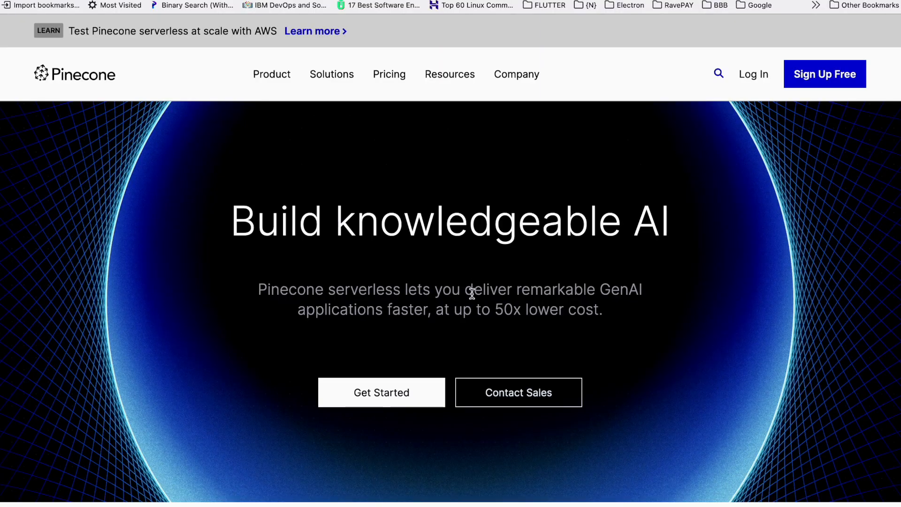
- Look over the Pinecone homepage, including its customer logos and the Python and Node code samples for creating an index
scroll(477, 317, down, 10)
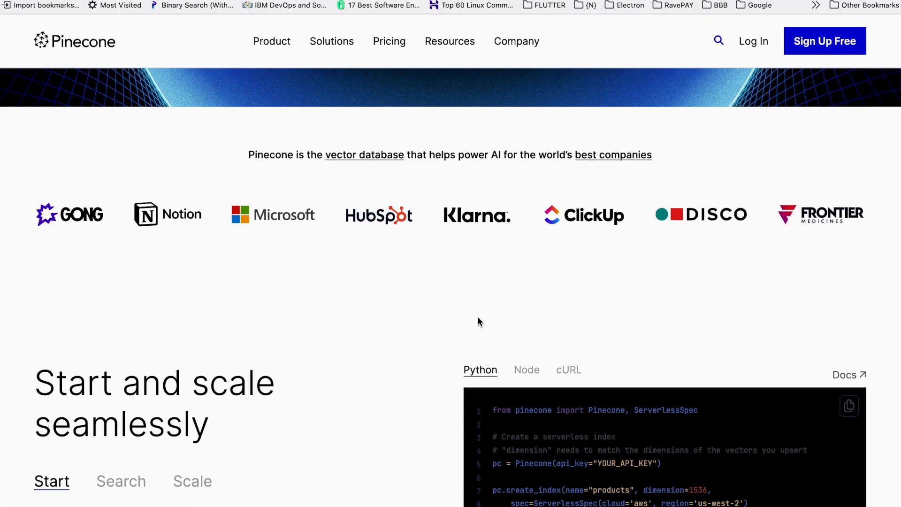
scroll(477, 317, down, 6)
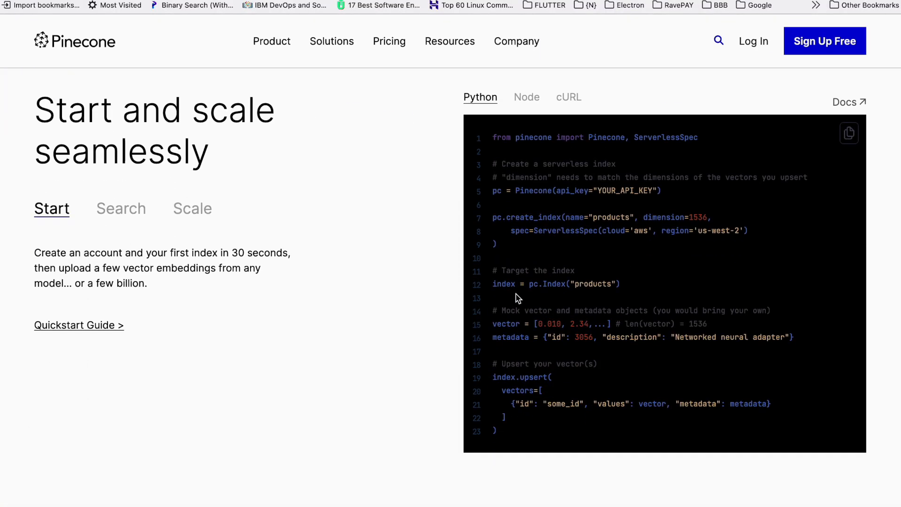
scroll(517, 298, up, 1)
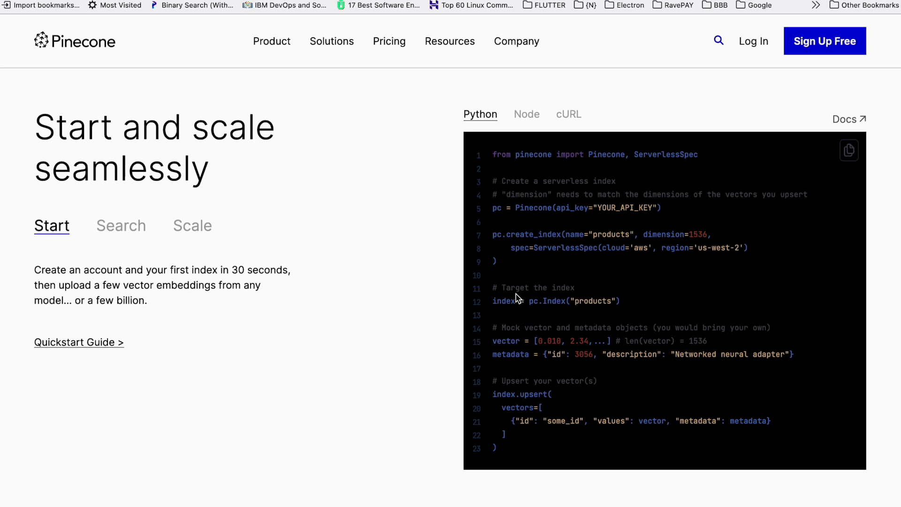
click(526, 115)
click(482, 116)
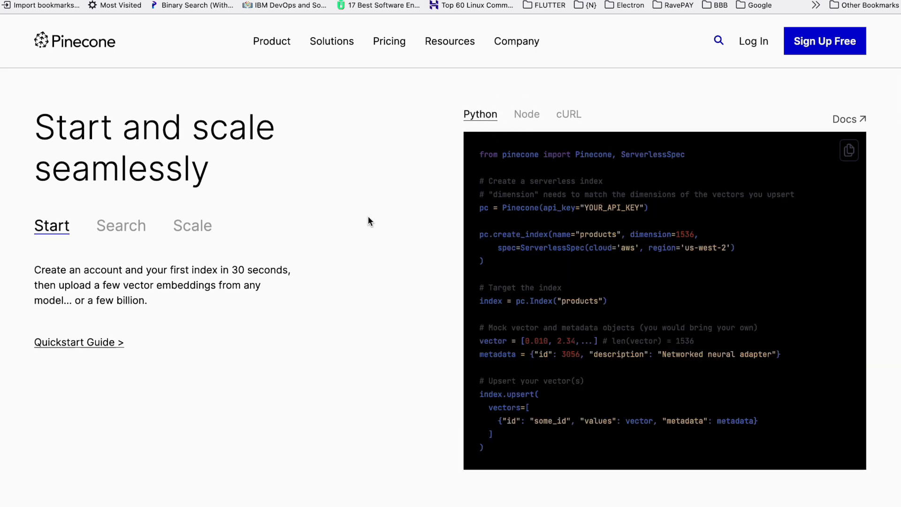
scroll(368, 218, down, 10)
scroll(368, 216, up, 12)
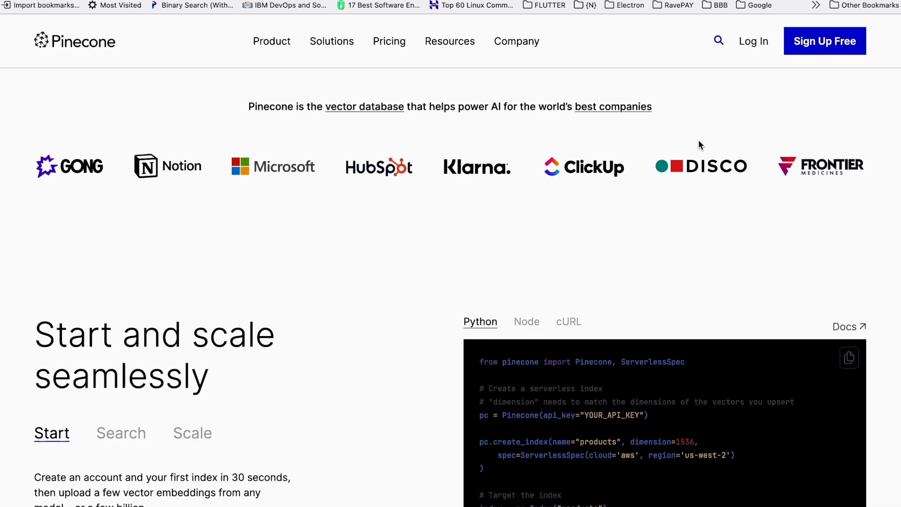
- Look over Pinecone's pricing page with its storage, write unit and read unit metrics, and open the Product section
click(375, 45)
scroll(458, 322, down, 10)
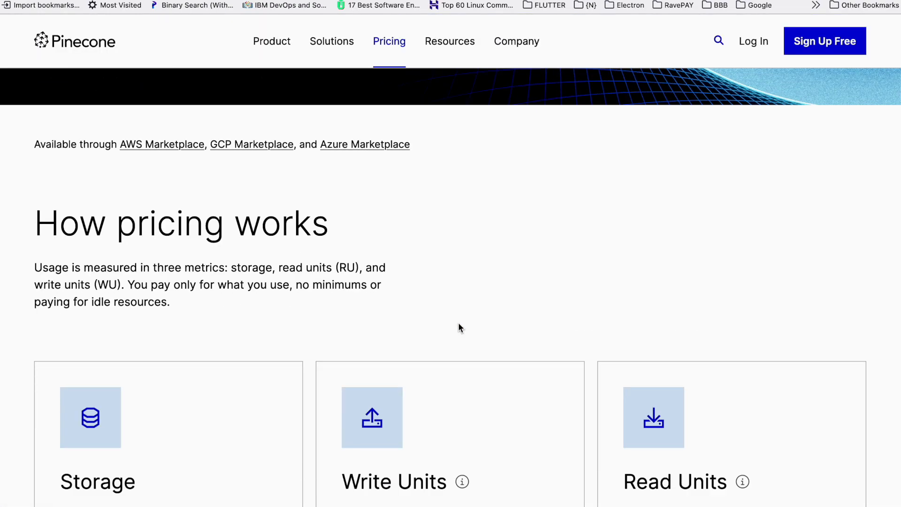
scroll(388, 282, up, 10)
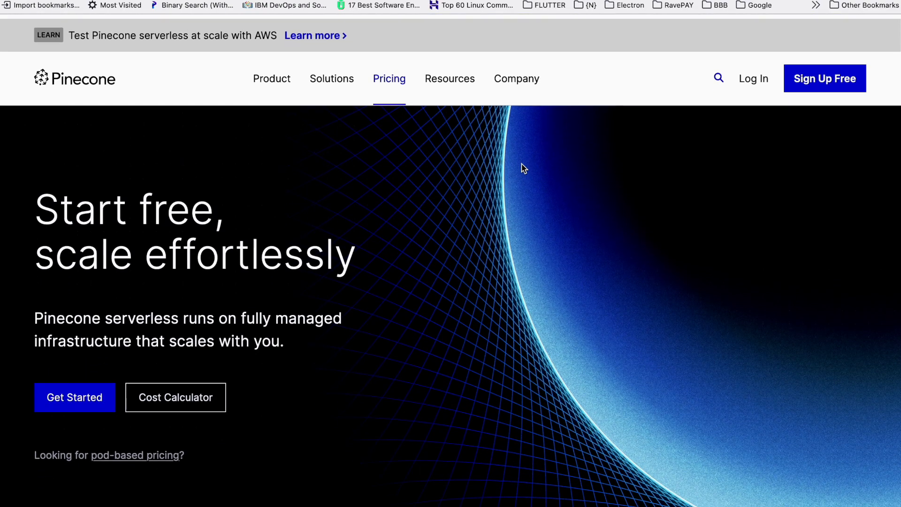
mouse_move(274, 72)
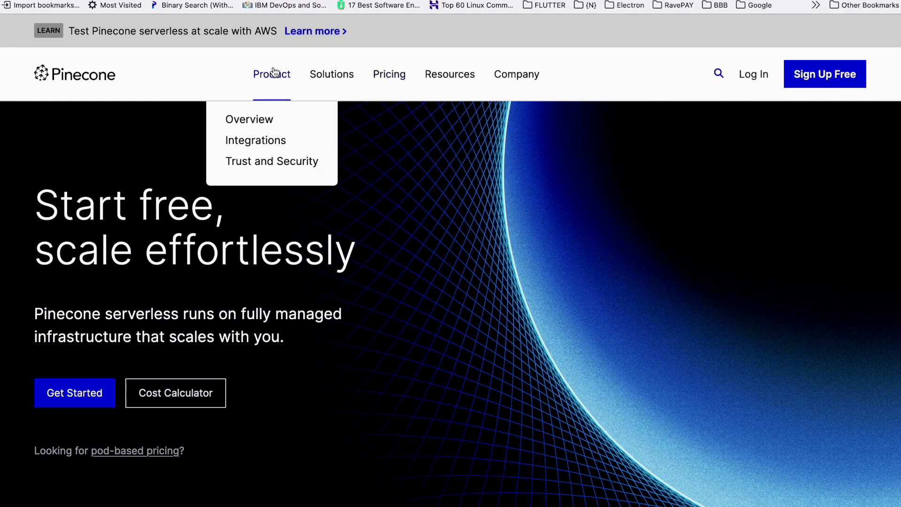
click(274, 71)
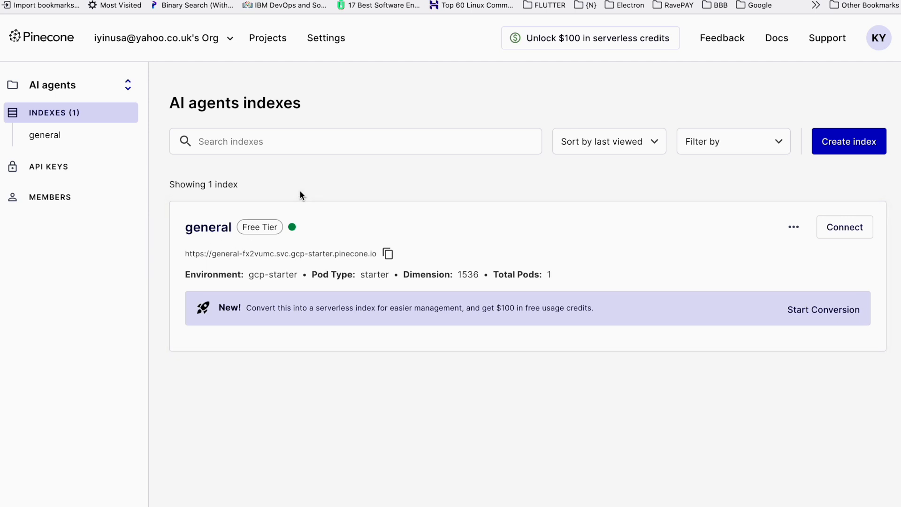
- Start a new index in the Pinecone AI agents project and select text-embedding-ada-002 in the setup by model
click(840, 141)
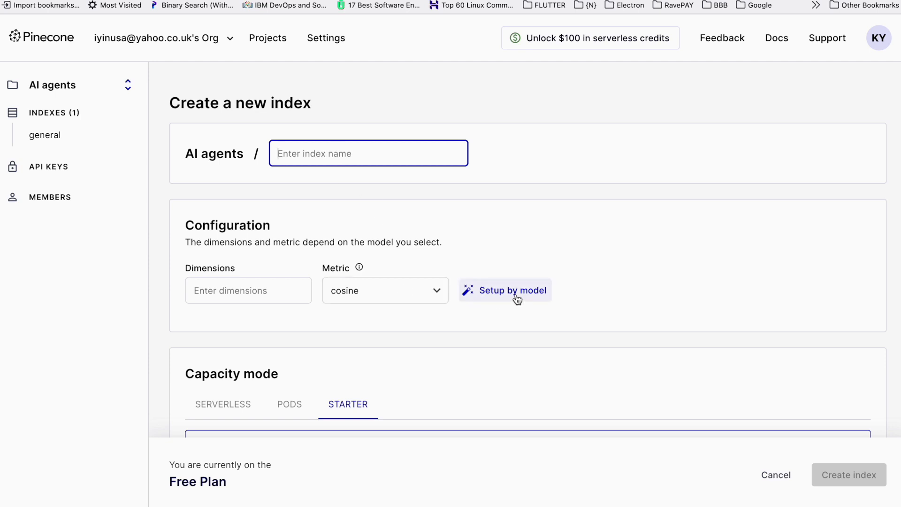
click(516, 299)
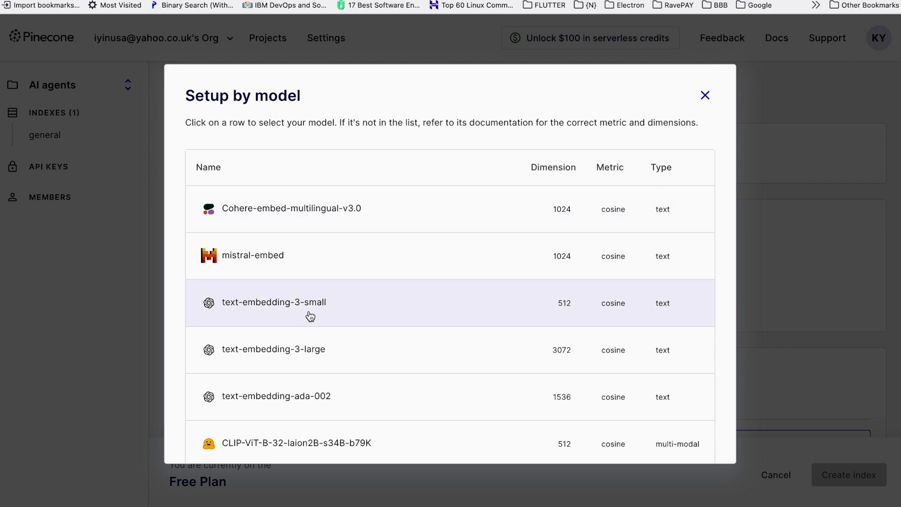
scroll(328, 370, down, 2)
click(309, 345)
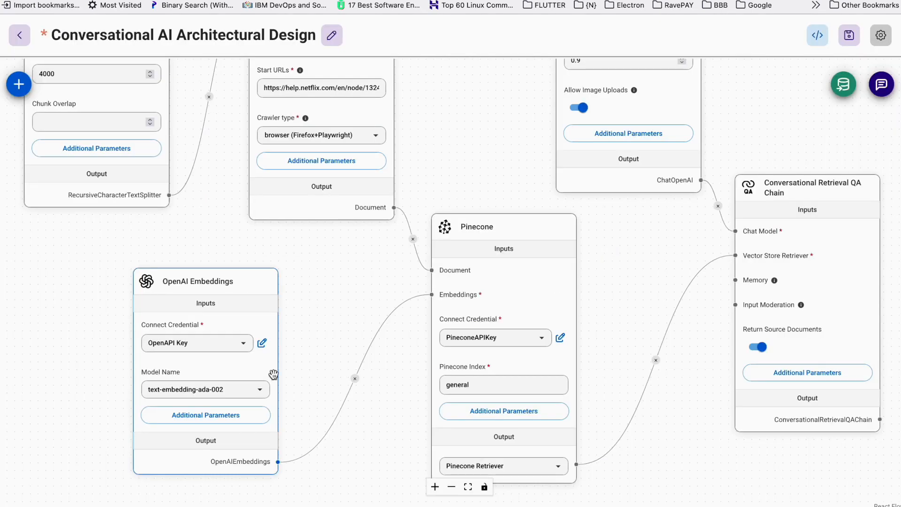
- Compare the choice with the OpenAI Embeddings model in Flowise, and apply the text-embedding-ada-002 configuration to the Pinecone index
click(205, 389)
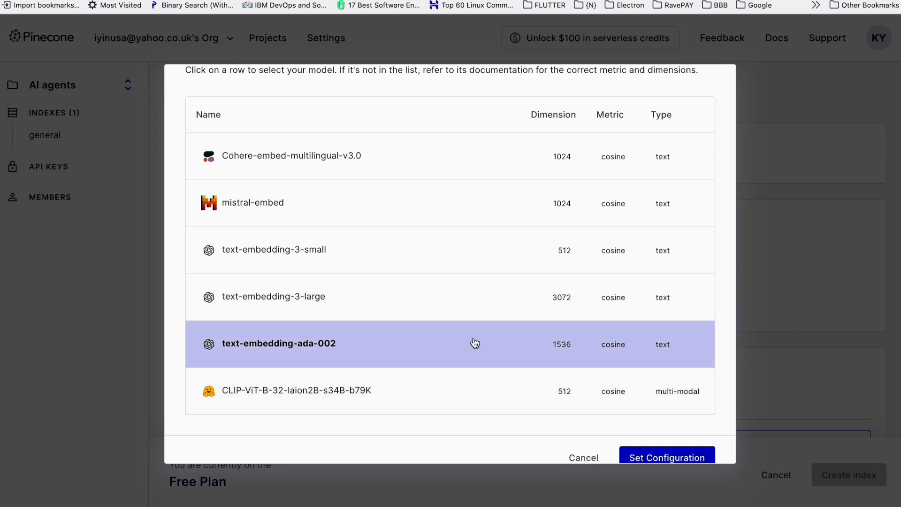
scroll(475, 335, down, 1)
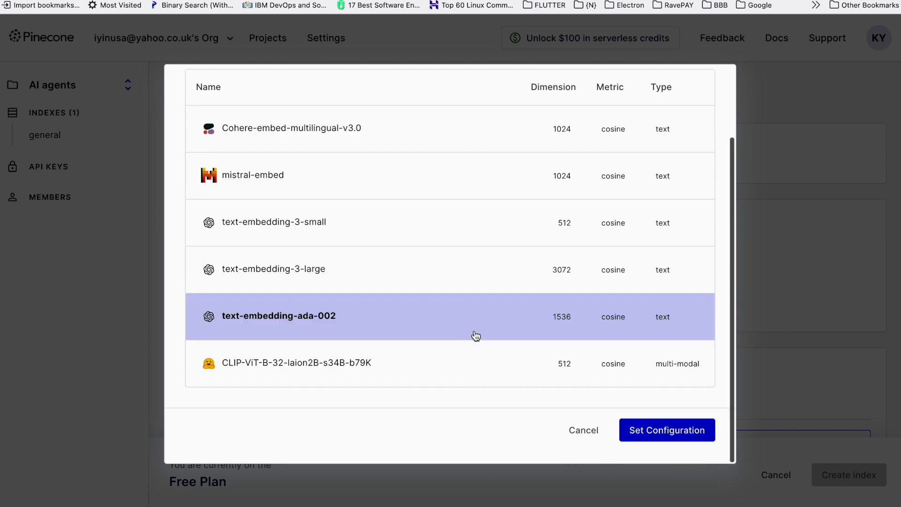
scroll(460, 326, up, 3)
scroll(444, 307, down, 3)
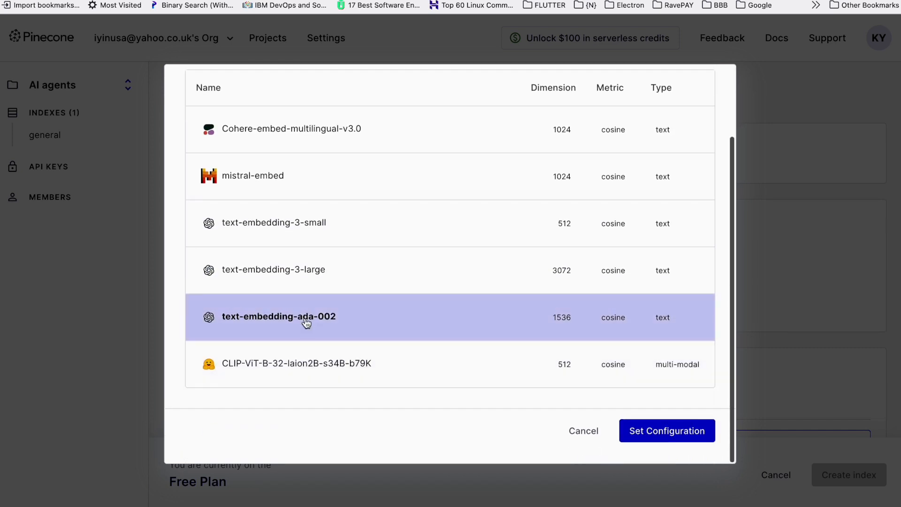
click(657, 438)
- Examine the new index form's dimensions, name field, capacity mode, cloud provider and region without creating the index
drag(241, 294, 189, 290)
scroll(455, 351, down, 1)
scroll(454, 357, up, 1)
click(358, 157)
scroll(284, 364, down, 10)
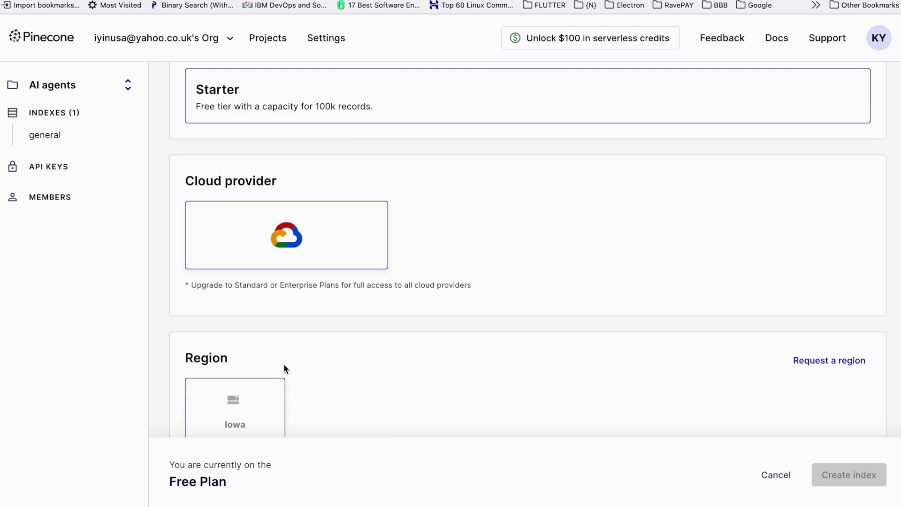
scroll(345, 385, down, 2)
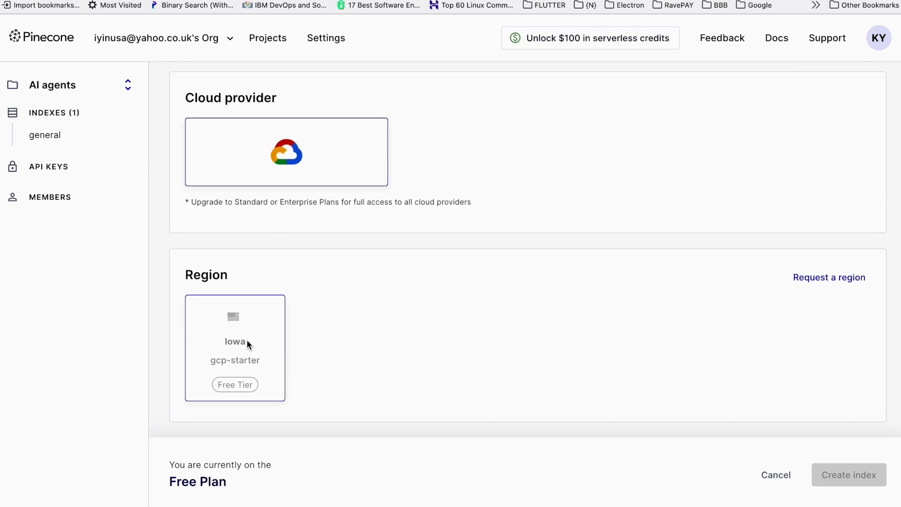
scroll(459, 288, up, 12)
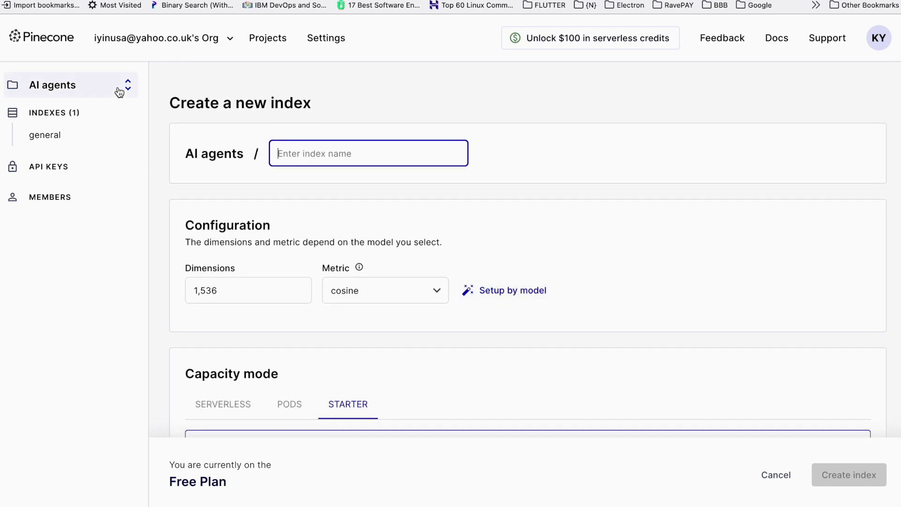
- Look over the index creation form, the AI agents project's index list and API keys, and the form for creating an API key
scroll(577, 193, down, 12)
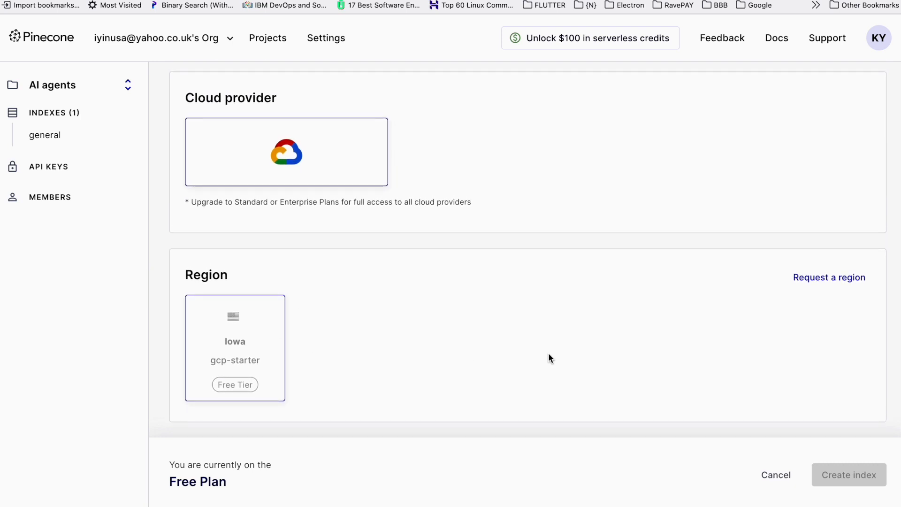
scroll(724, 250, up, 10)
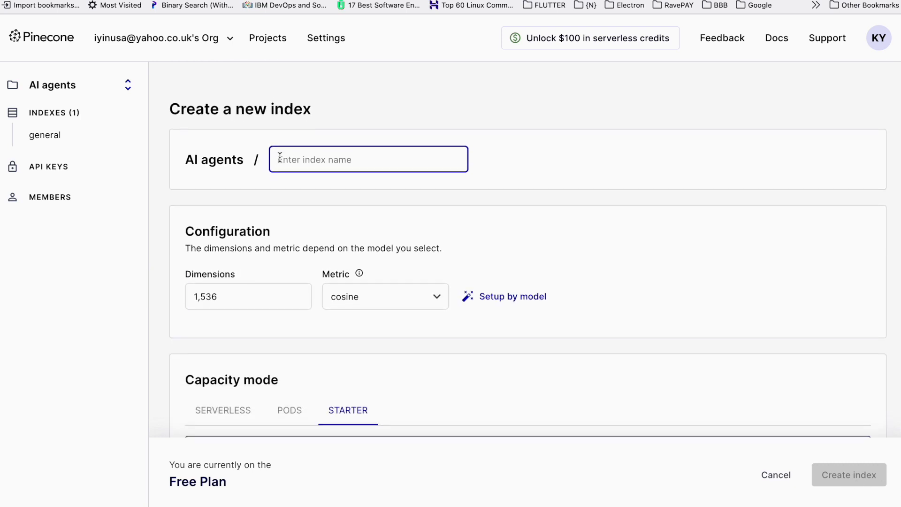
click(53, 123)
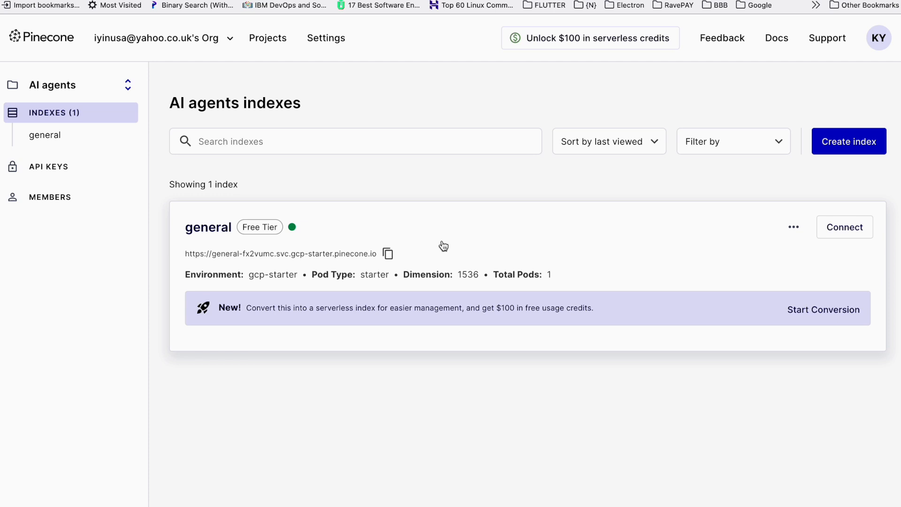
click(62, 176)
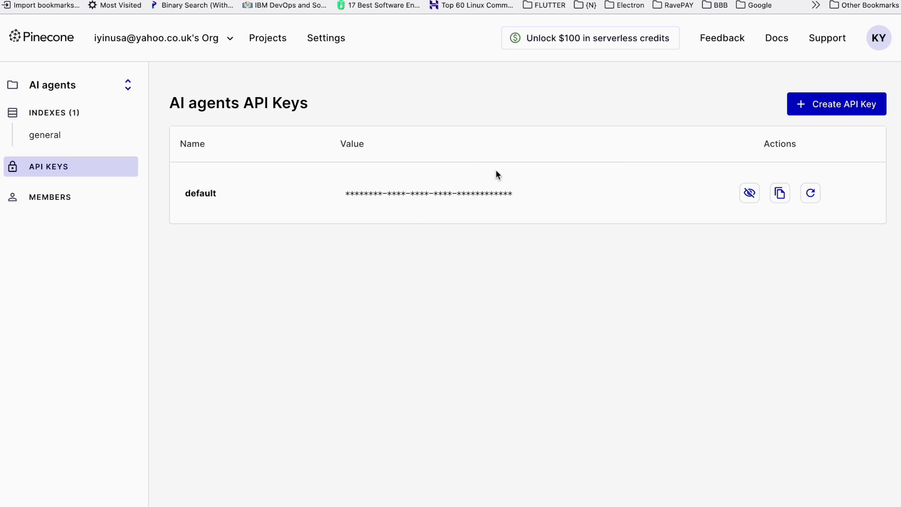
click(807, 110)
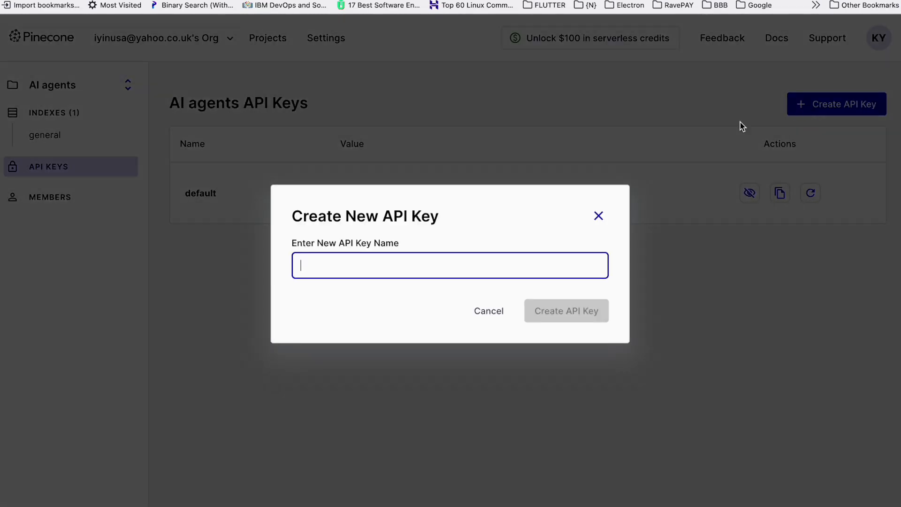
click(599, 217)
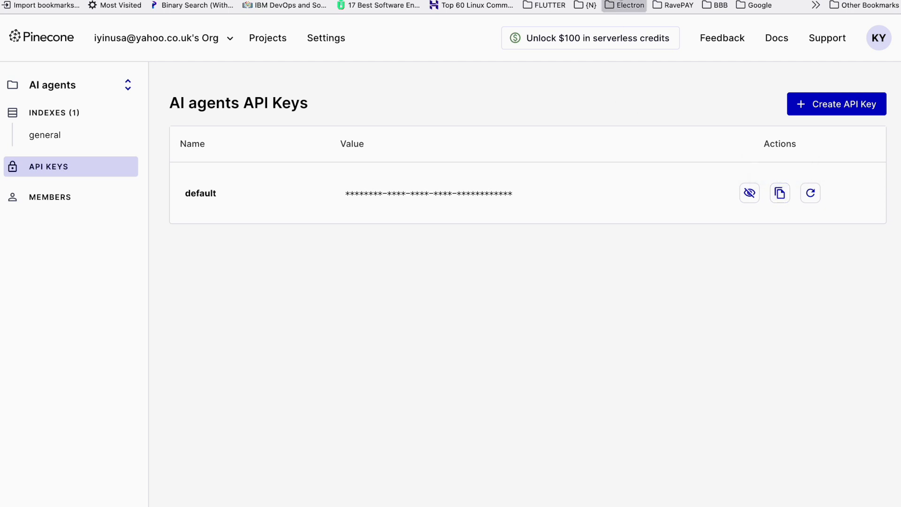
- Switch to the Flowise canvas and inspect the Pinecone node's credential choices and its PineconeAPIKey credential
key(ctrl+Tab)
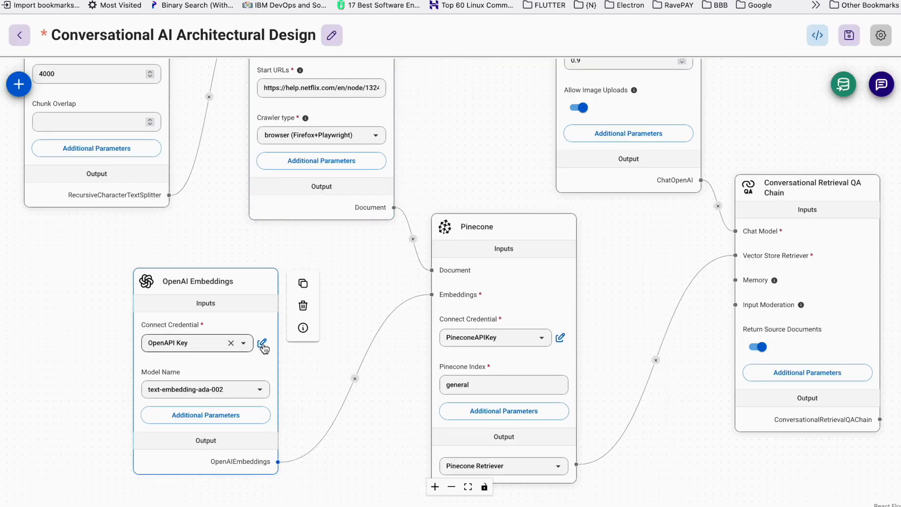
drag(492, 225, 484, 224)
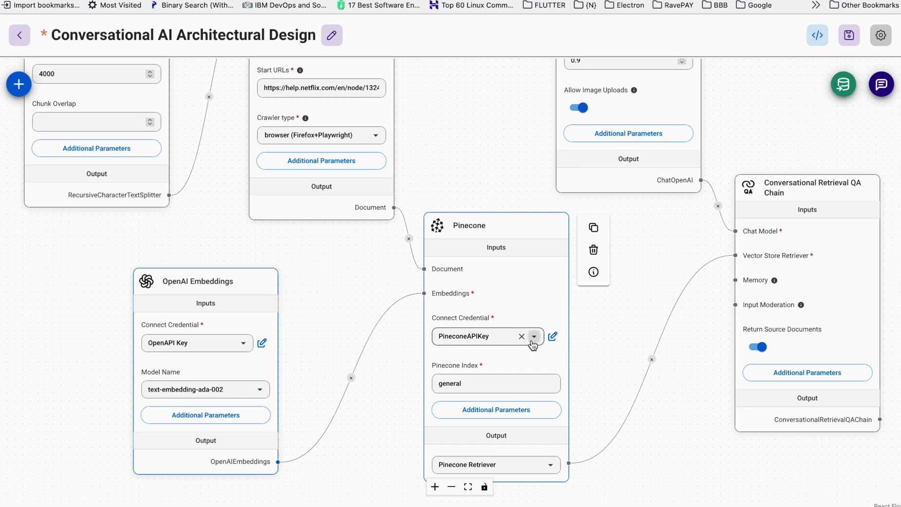
drag(492, 226, 491, 218)
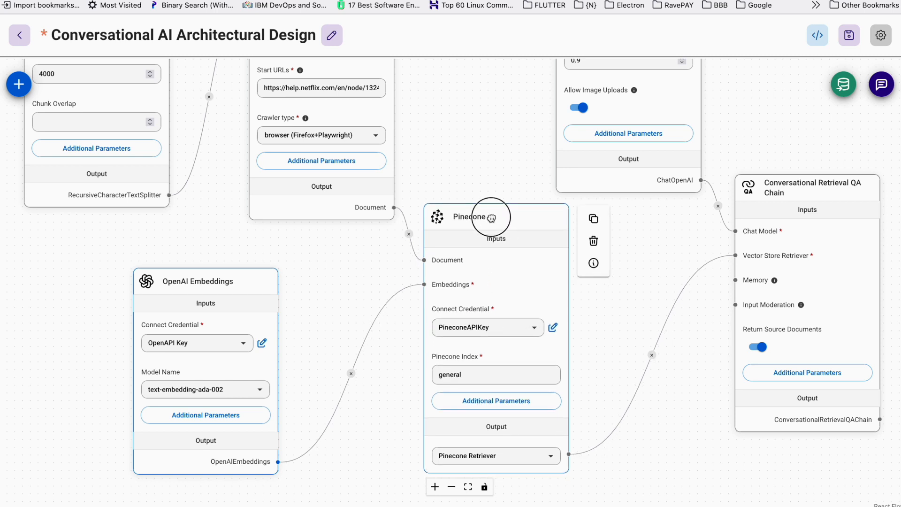
click(534, 327)
click(578, 336)
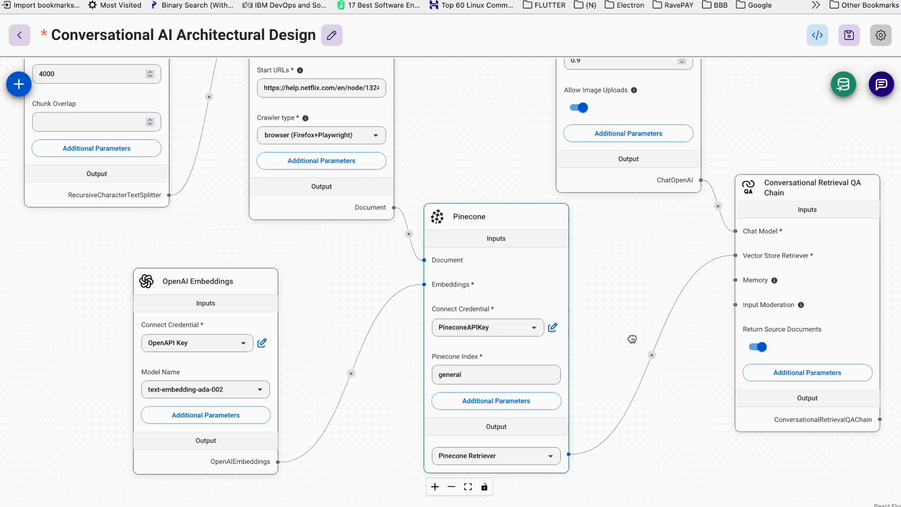
click(552, 327)
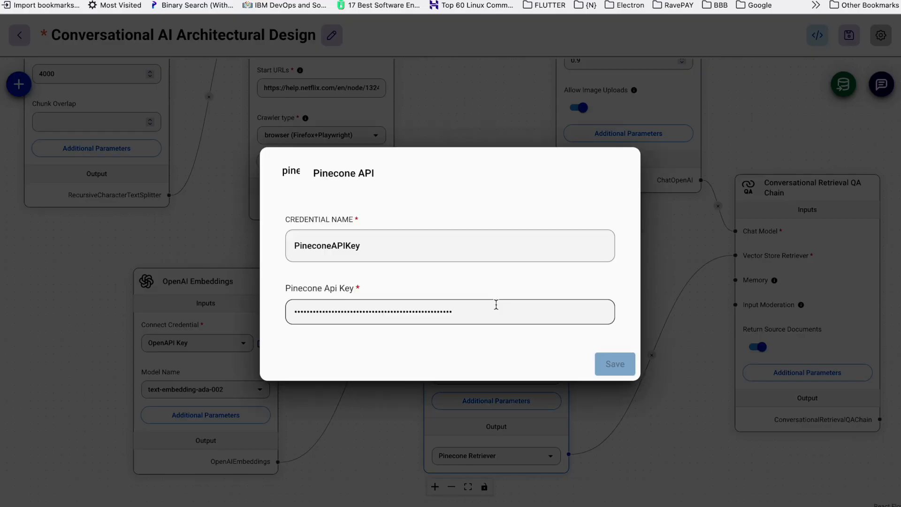
click(619, 367)
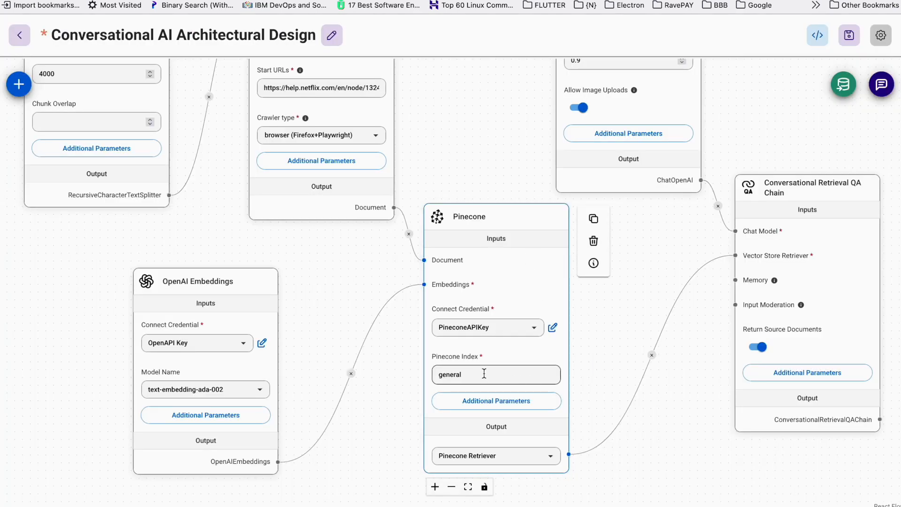
- Review the Pinecone node's index name and netflixQA namespace, and set its search type to Similarity in the additional parameters
mouse_move(467, 372)
mouse_down()
mouse_move(434, 372)
mouse_move(463, 379)
mouse_up()
double_click(443, 379)
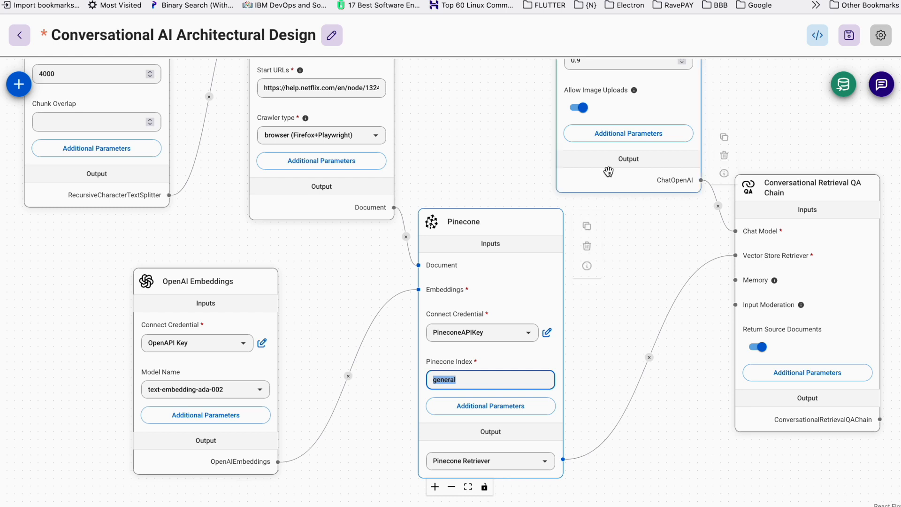
click(524, 407)
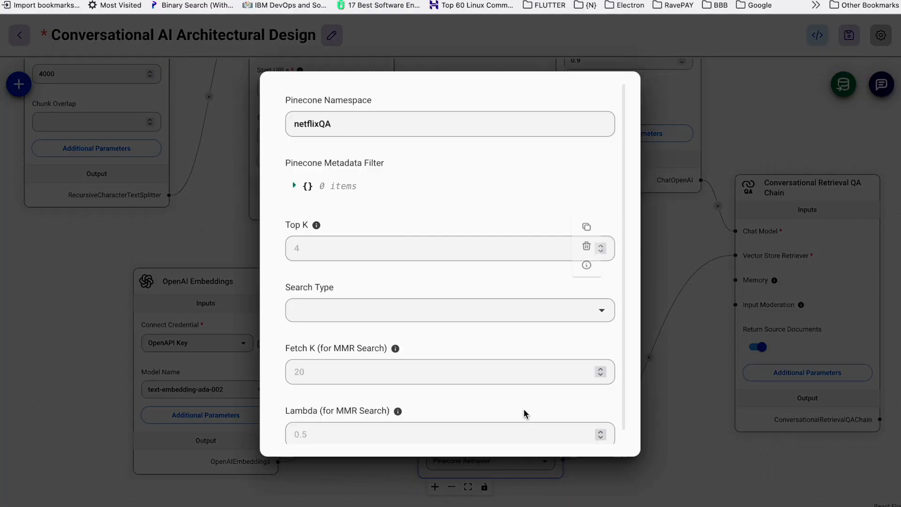
click(348, 127)
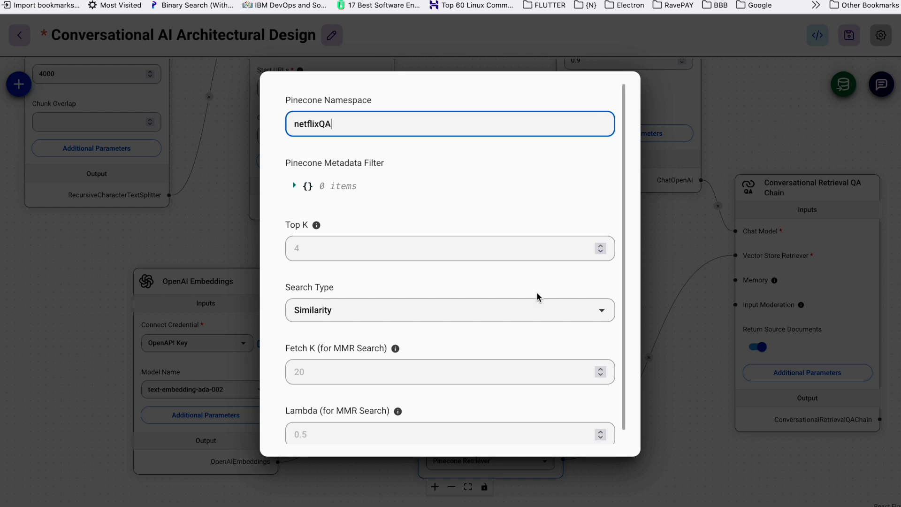
scroll(536, 291, down, 1)
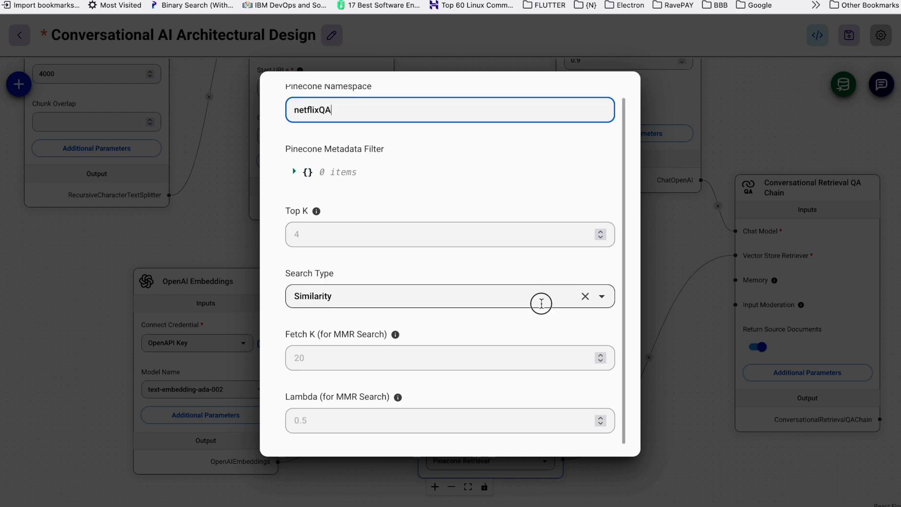
click(539, 299)
click(503, 277)
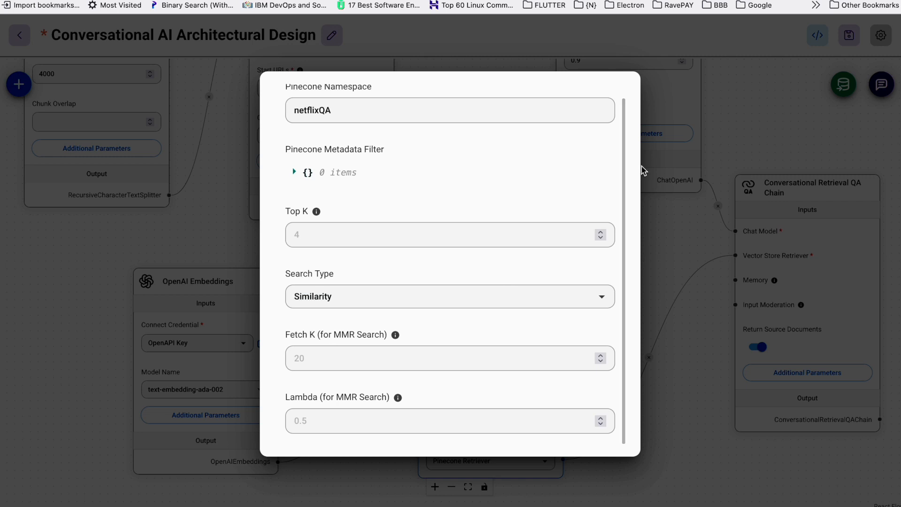
click(723, 193)
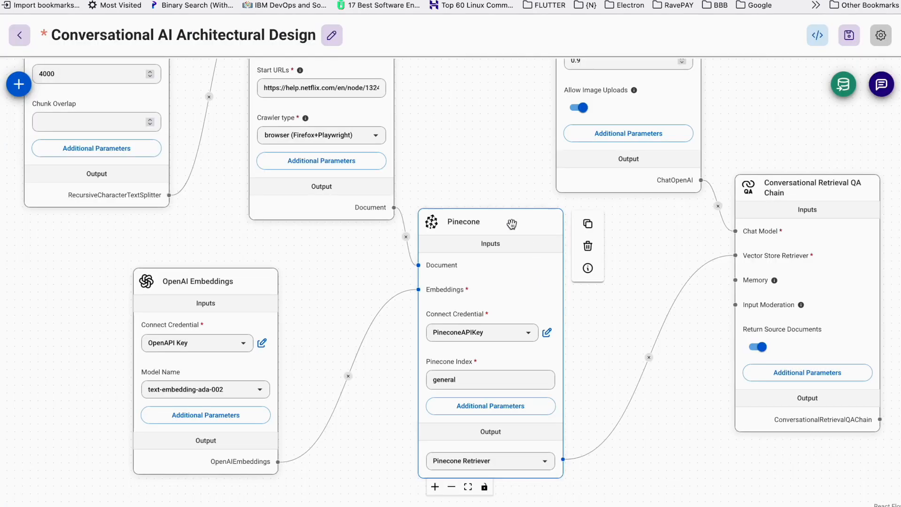
- Choose Pinecone Retriever as the Pinecone node's output, and slightly reposition the Pinecone and ChatOpenAI nodes
drag(503, 219, 515, 219)
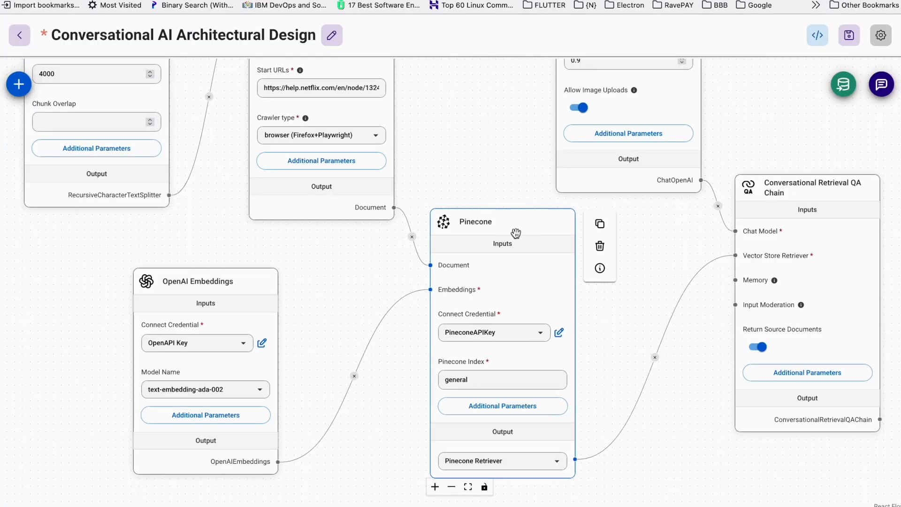
drag(493, 221, 484, 214)
click(536, 460)
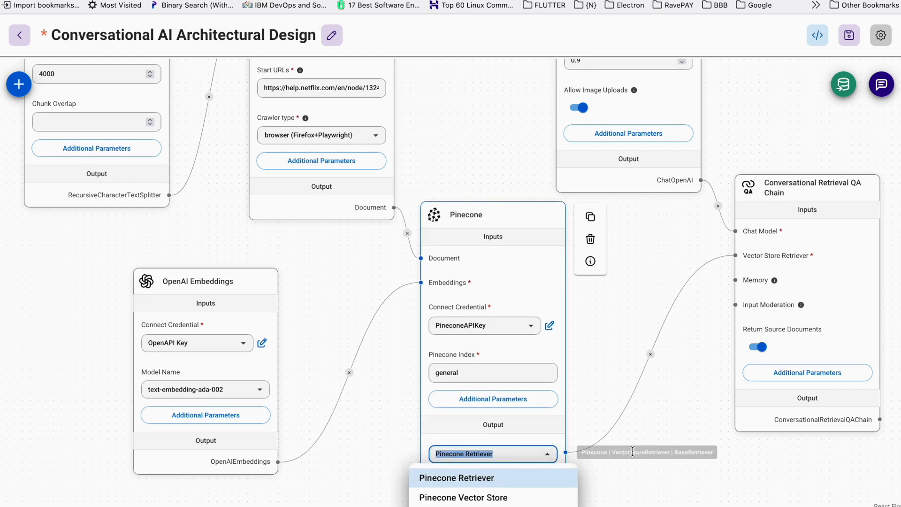
click(491, 479)
scroll(476, 282, up, 2)
scroll(476, 282, down, 4)
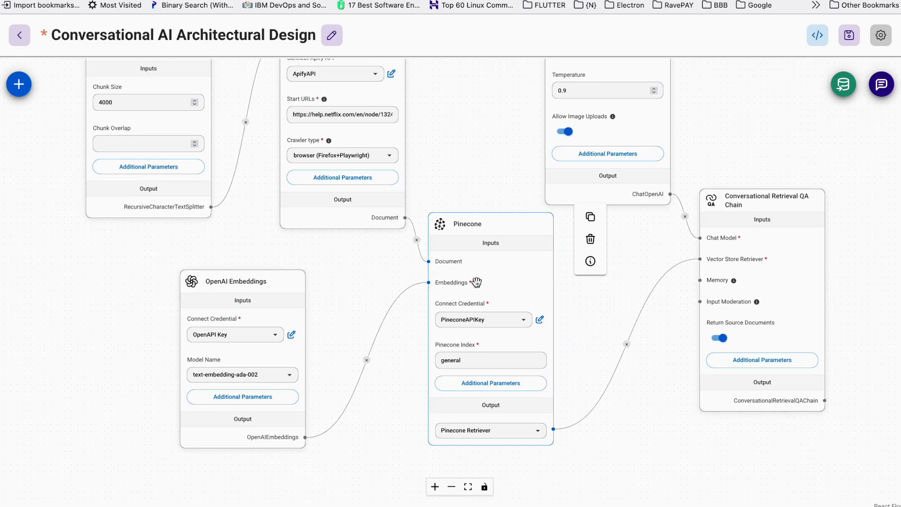
drag(559, 270, 526, 362)
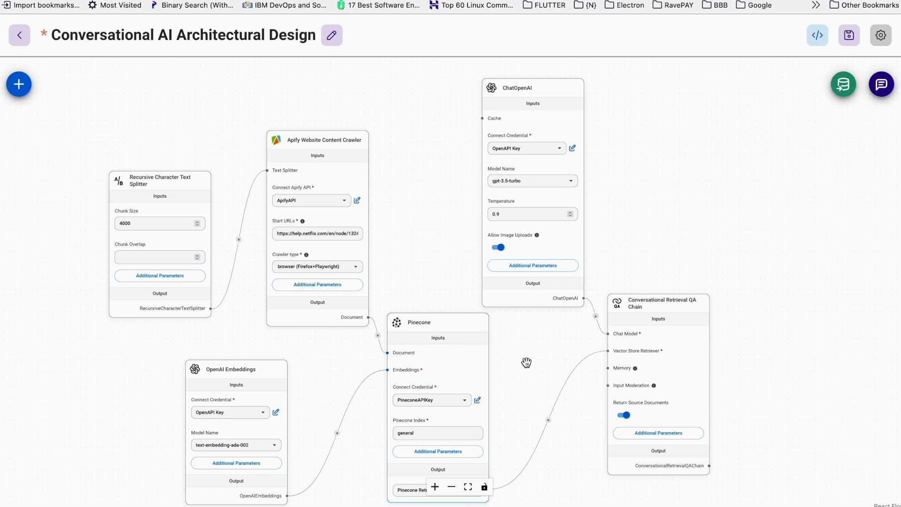
mouse_move(547, 92)
mouse_down()
mouse_move(561, 86)
mouse_move(566, 95)
mouse_move(553, 96)
mouse_up()
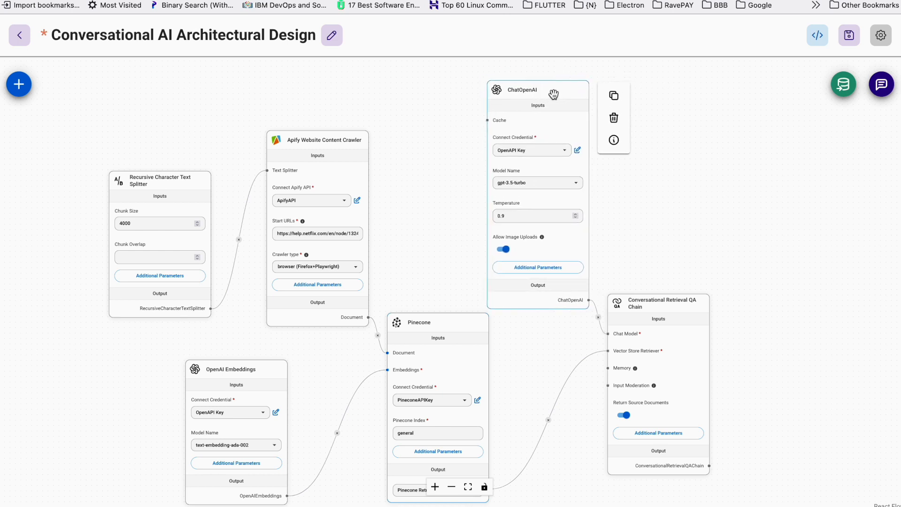
- Search the node library for "chatopen" and place another ChatOpenAI node below the Recursive Character Text Splitter
click(19, 85)
click(76, 156)
text(chat)
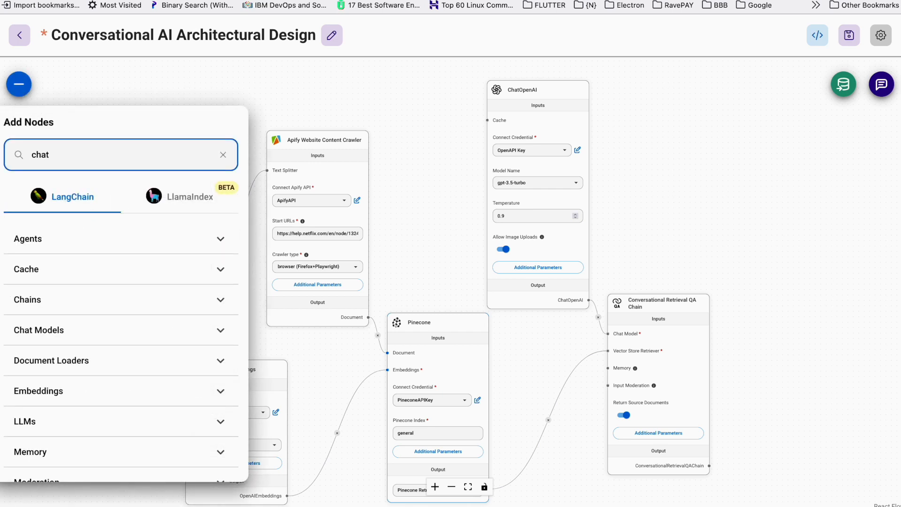
text(open)
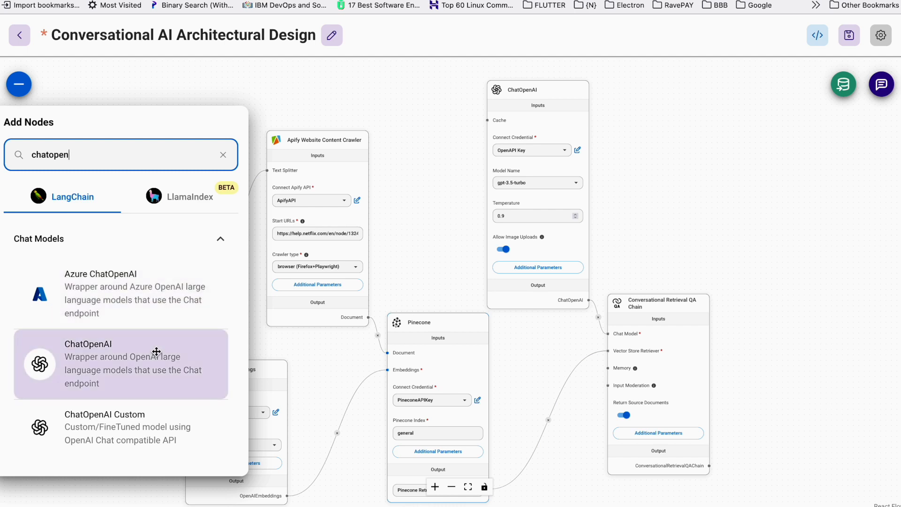
drag(156, 352, 128, 364)
mouse_move(536, 134)
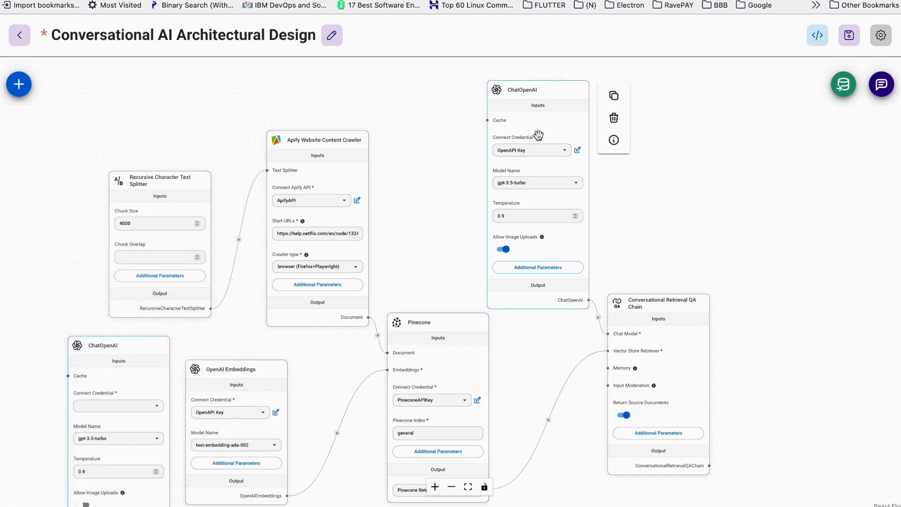
- Point out the connected ChatOpenAI node's credential, and delete the extra unconnected ChatOpenAI node
mouse_move(534, 88)
mouse_down()
mouse_move(548, 85)
mouse_move(522, 88)
mouse_up()
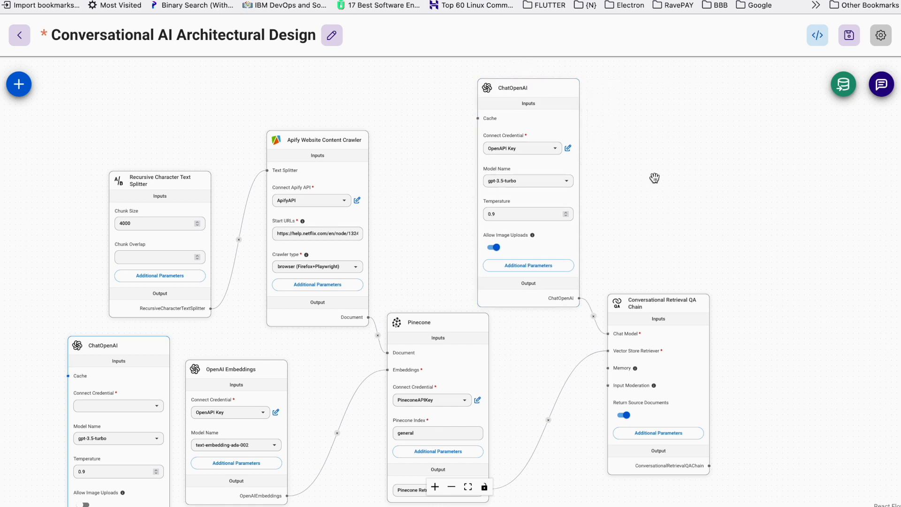
click(568, 148)
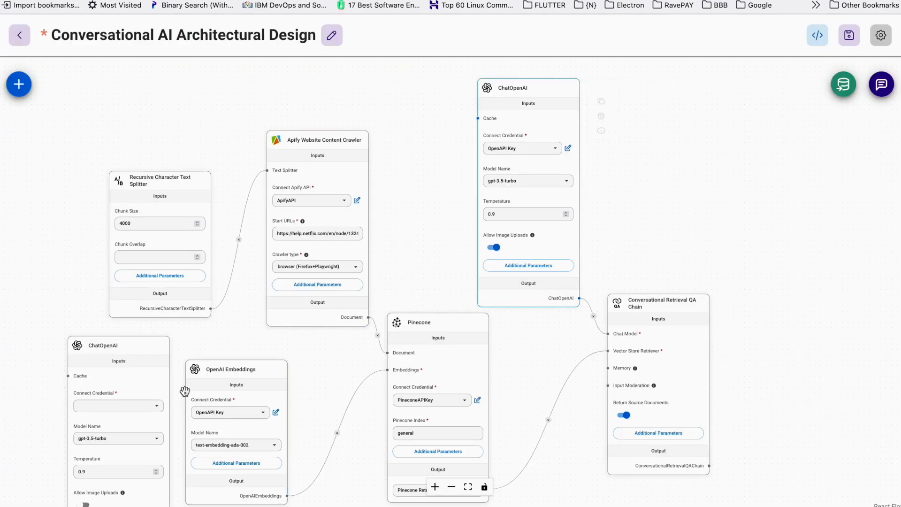
mouse_move(257, 374)
click(94, 344)
click(195, 374)
mouse_move(576, 231)
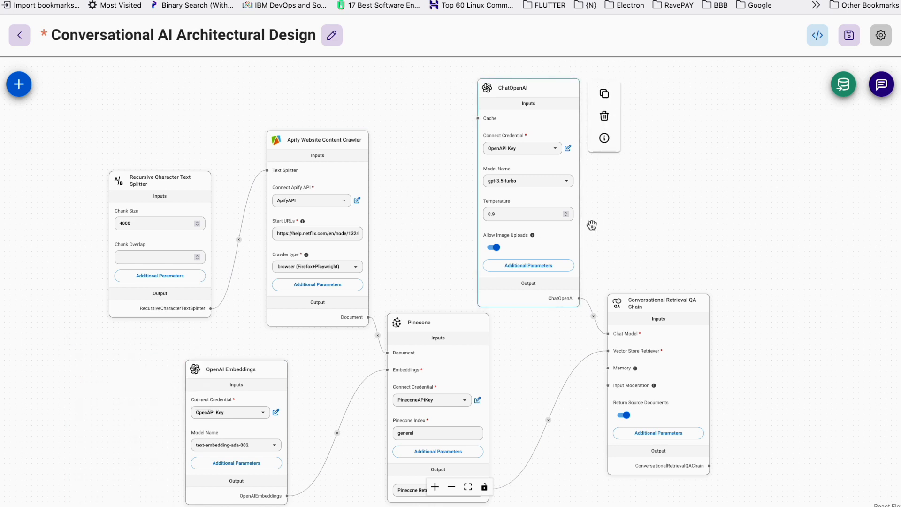
- Examine the connected ChatOpenAI node's available models and temperature setting, and its link to the Conversational Retrieval QA Chain
click(567, 181)
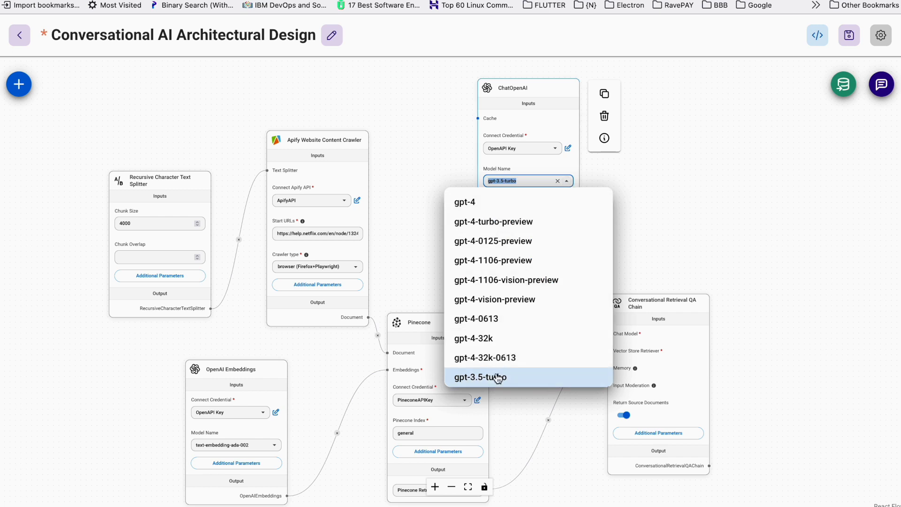
click(677, 223)
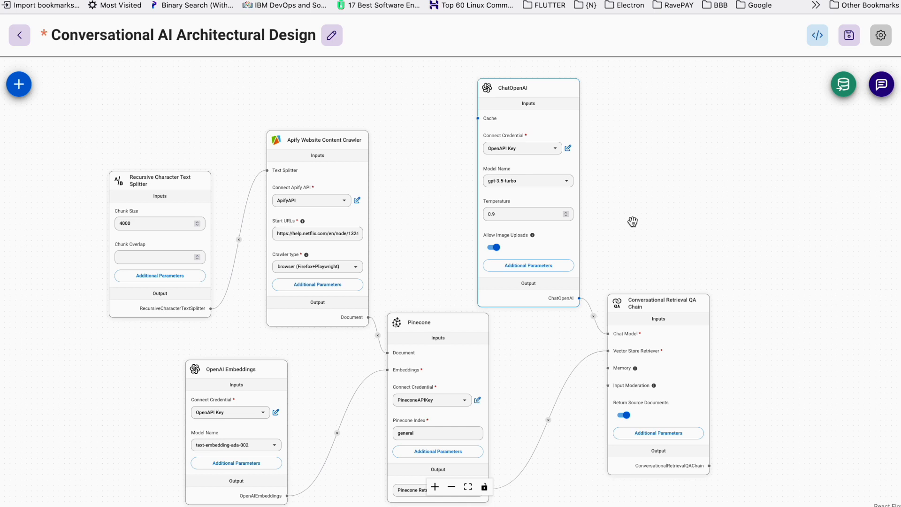
mouse_move(506, 199)
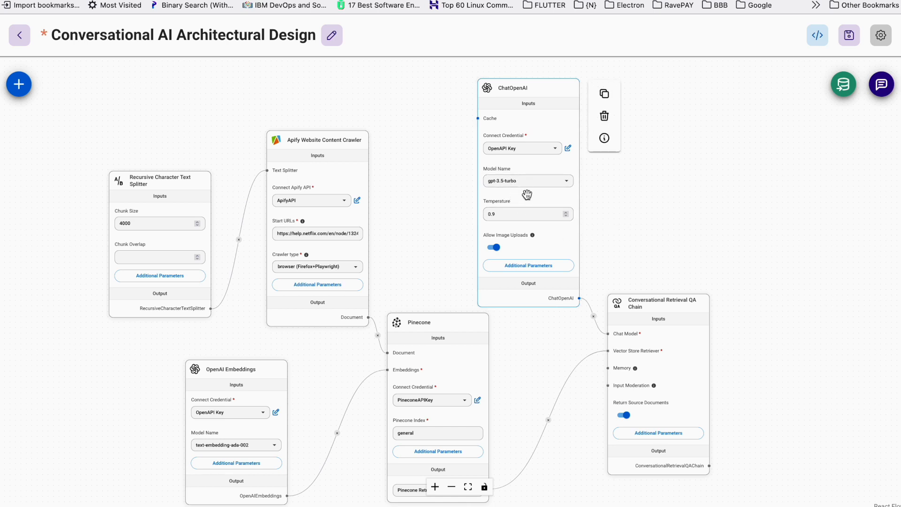
click(521, 214)
click(523, 220)
mouse_move(527, 89)
mouse_down()
mouse_move(542, 87)
mouse_move(530, 92)
mouse_up()
drag(679, 305, 696, 283)
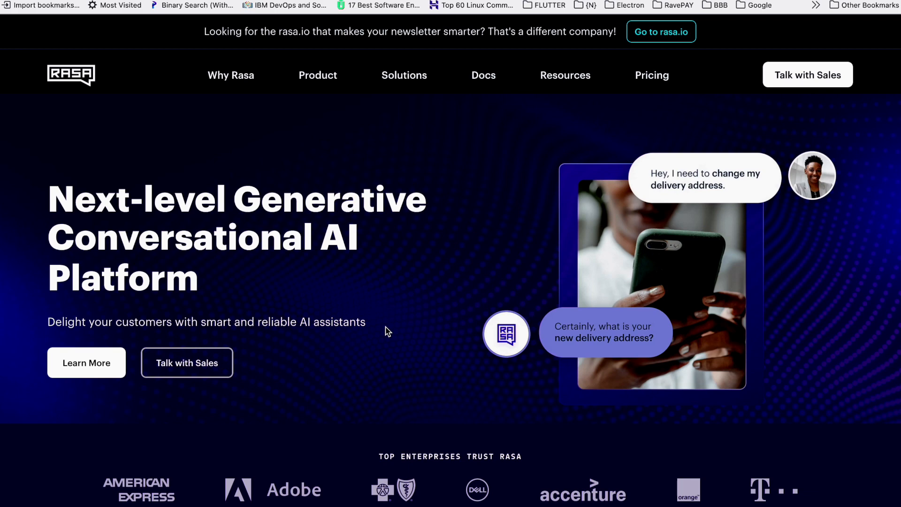
- Look through Rasa's homepage, including its impact figures, platform overview and the Rasa Pro and Rasa Studio sections
scroll(385, 330, down, 10)
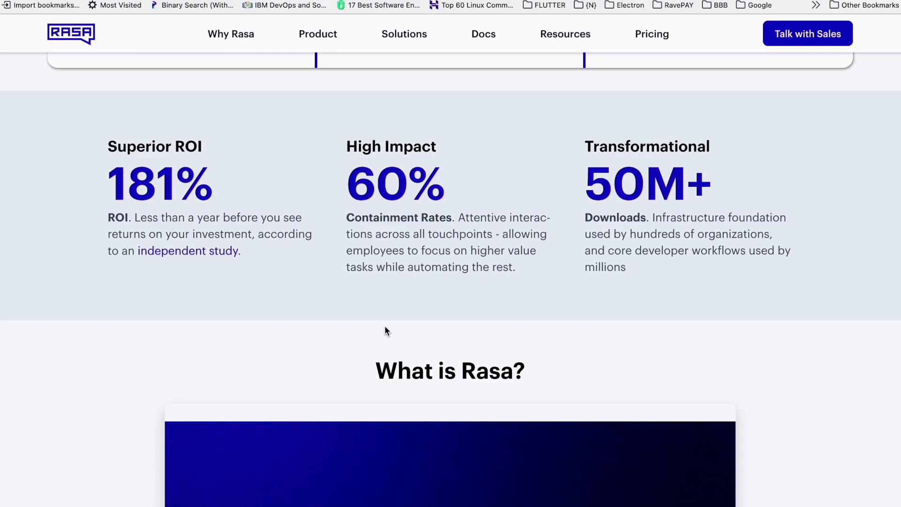
scroll(385, 330, down, 15)
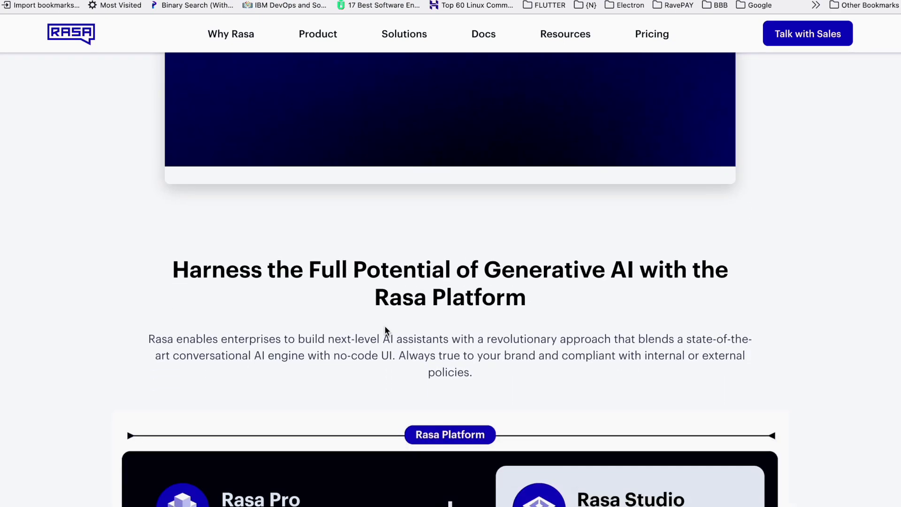
scroll(385, 325, down, 4)
scroll(384, 325, down, 5)
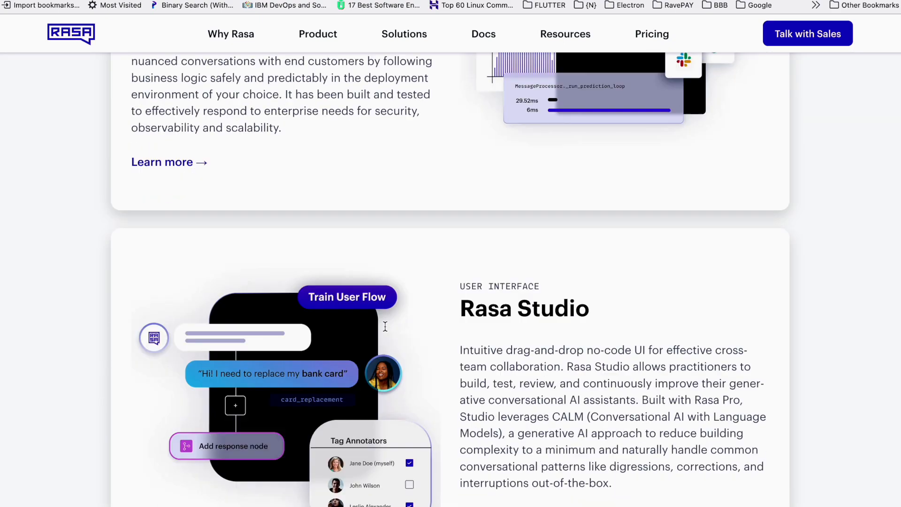
scroll(384, 325, up, 14)
scroll(384, 326, up, 12)
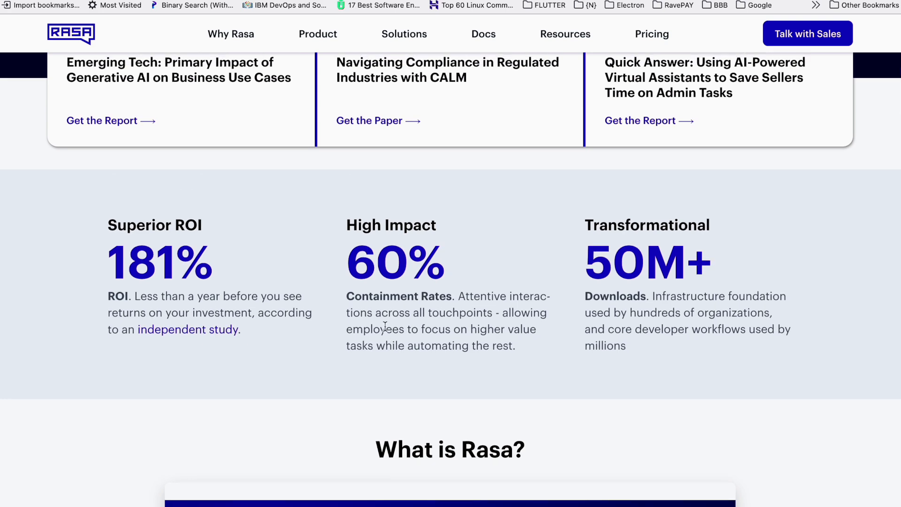
scroll(384, 326, up, 15)
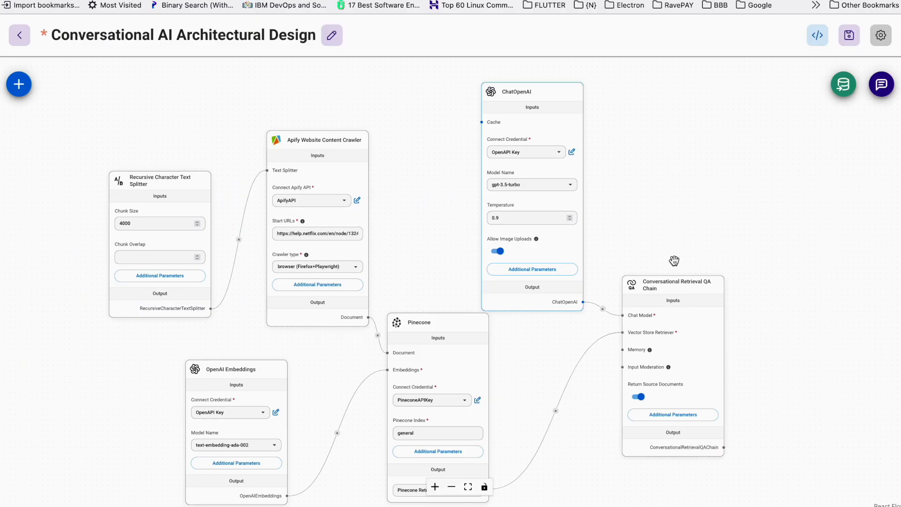
- Move the Conversational Retrieval QA Chain node slightly down and right, and the ChatOpenAI node slightly to the right
click(672, 284)
mouse_move(672, 284)
mouse_down()
mouse_move(699, 295)
mouse_move(681, 295)
mouse_up()
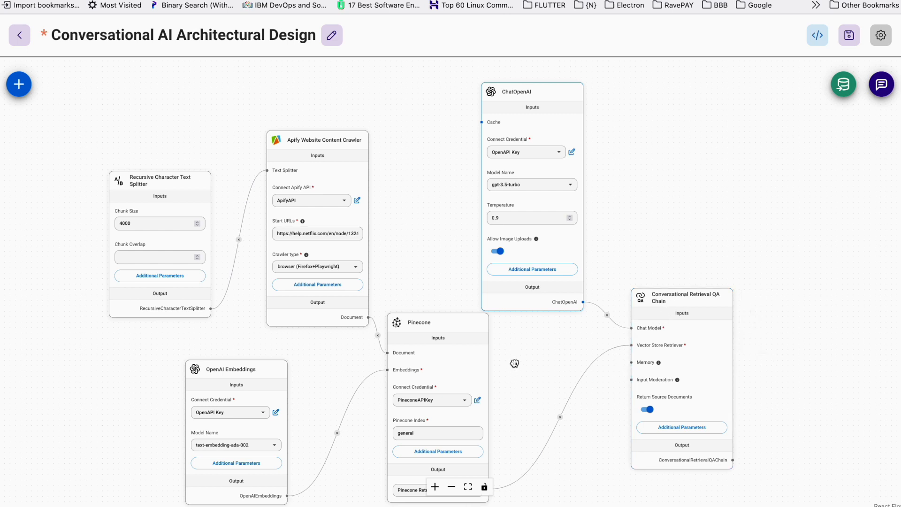
drag(514, 362, 448, 220)
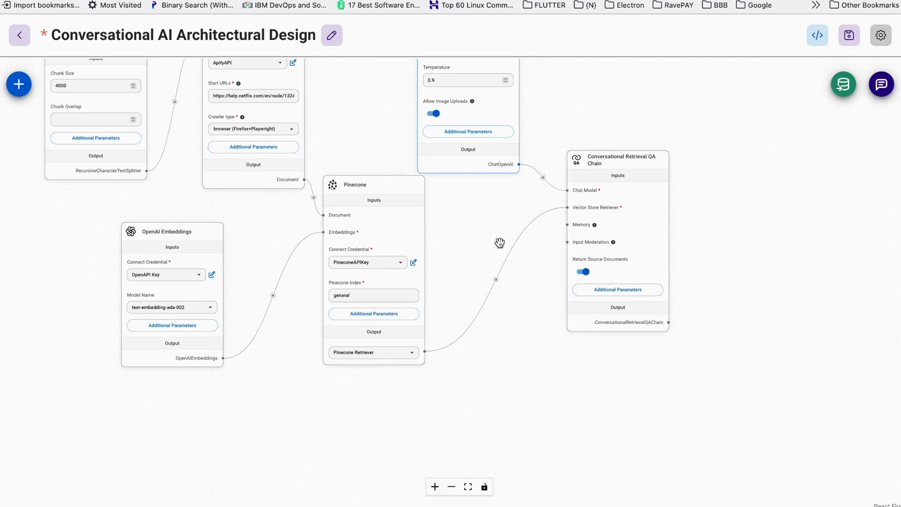
mouse_move(598, 216)
drag(525, 209, 543, 273)
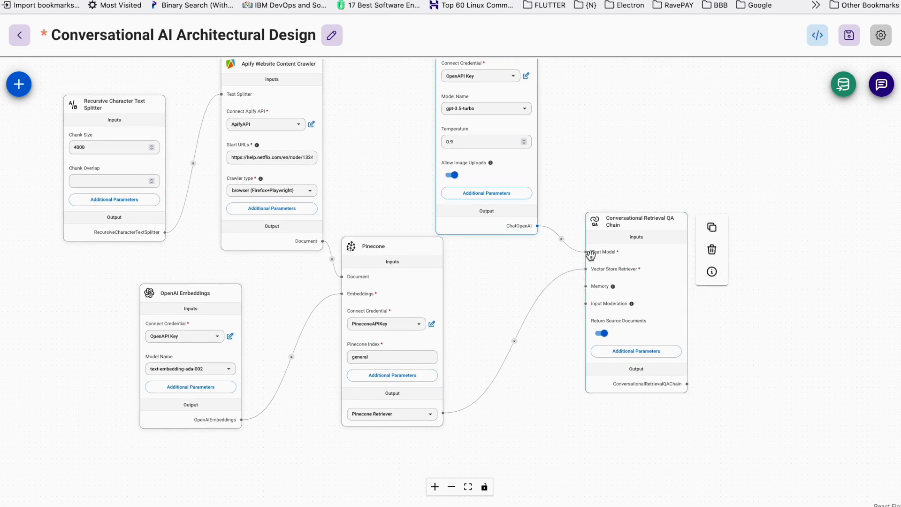
mouse_move(528, 199)
drag(388, 123, 387, 244)
drag(494, 139, 509, 138)
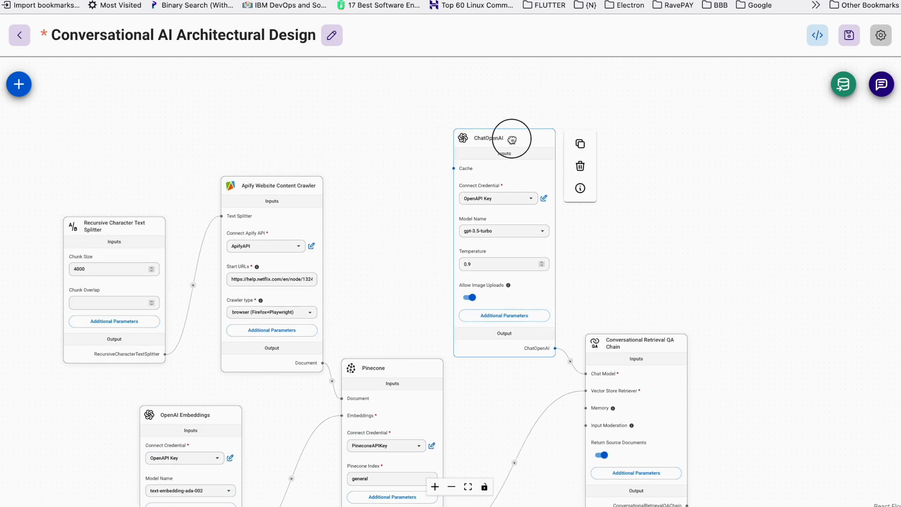
drag(398, 238, 404, 216)
- Highlight the Apify Website Content Crawler's start URL, save the chatflow and dismiss the notification
triple_click(268, 265)
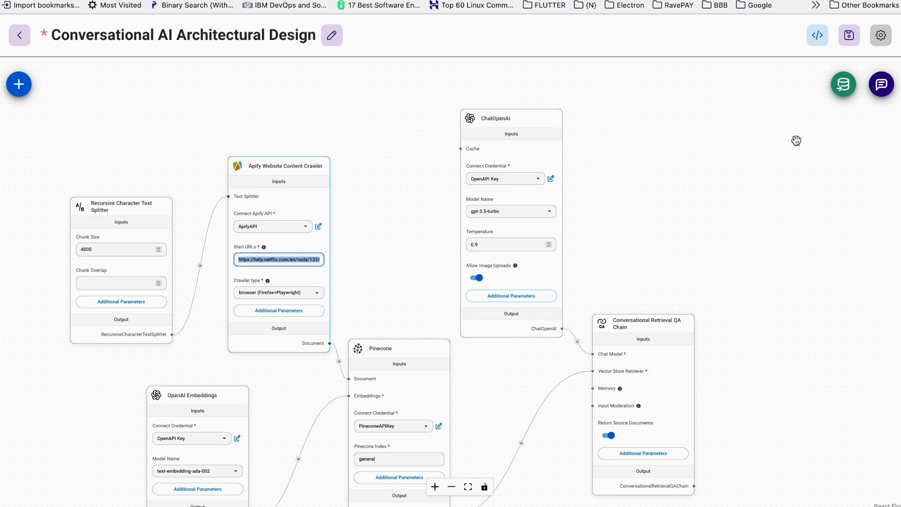
click(849, 40)
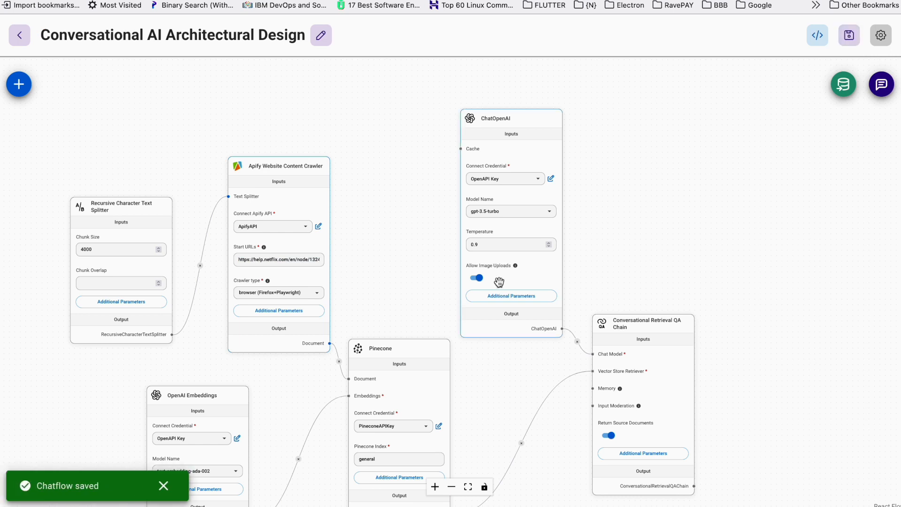
click(167, 489)
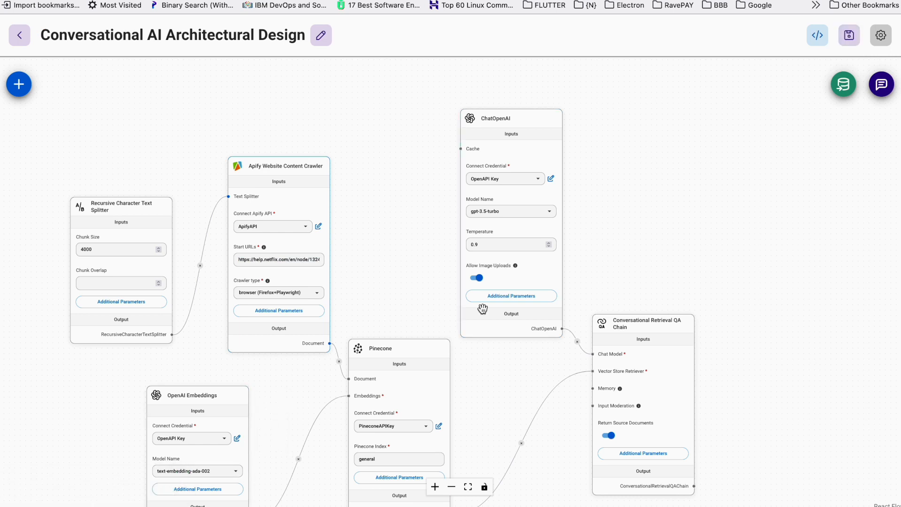
- Open the vector store upsert dialog and examine its API code in Python and JavaScript
click(845, 90)
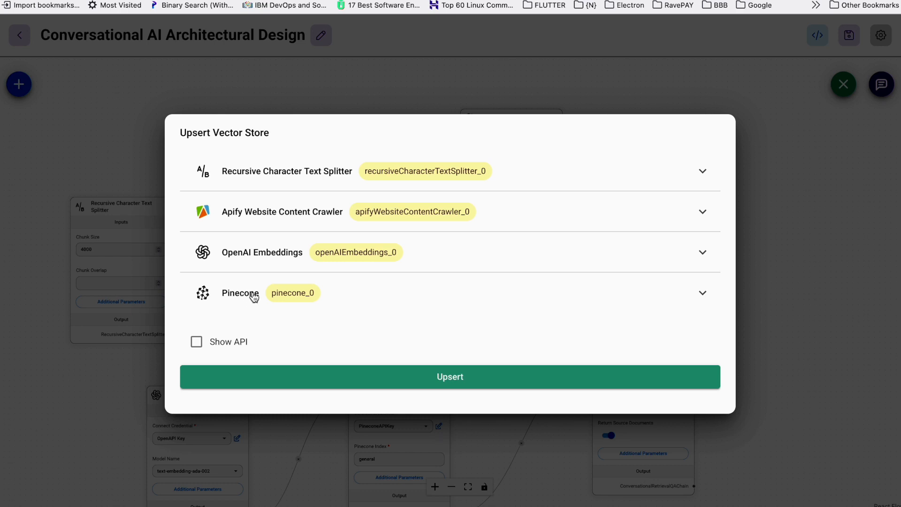
click(242, 344)
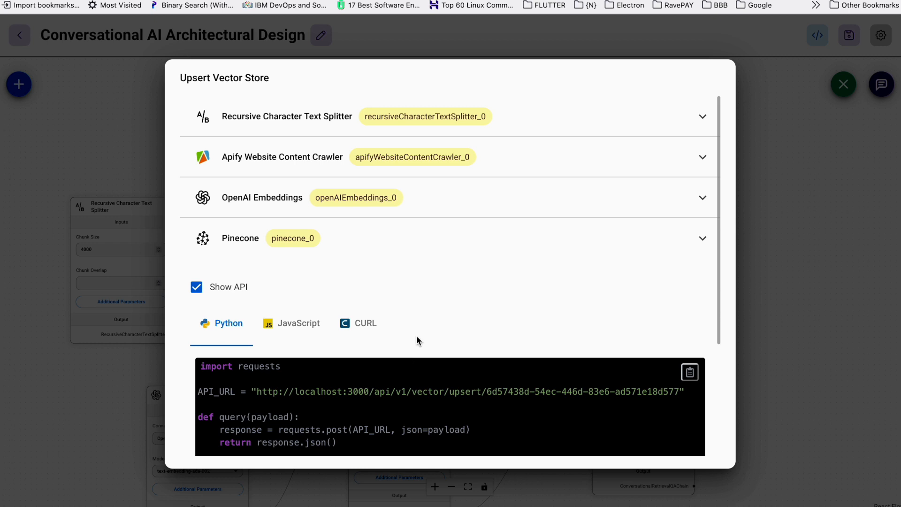
scroll(416, 336, down, 3)
scroll(419, 341, up, 3)
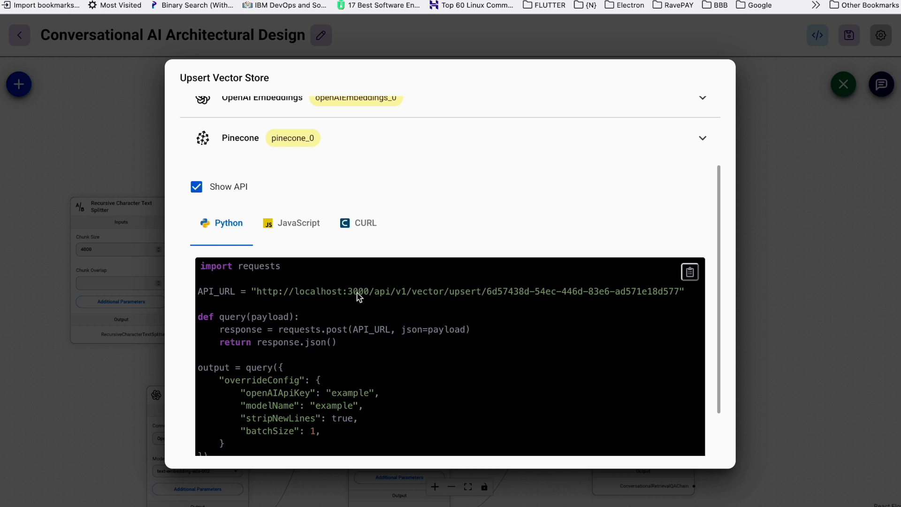
click(302, 231)
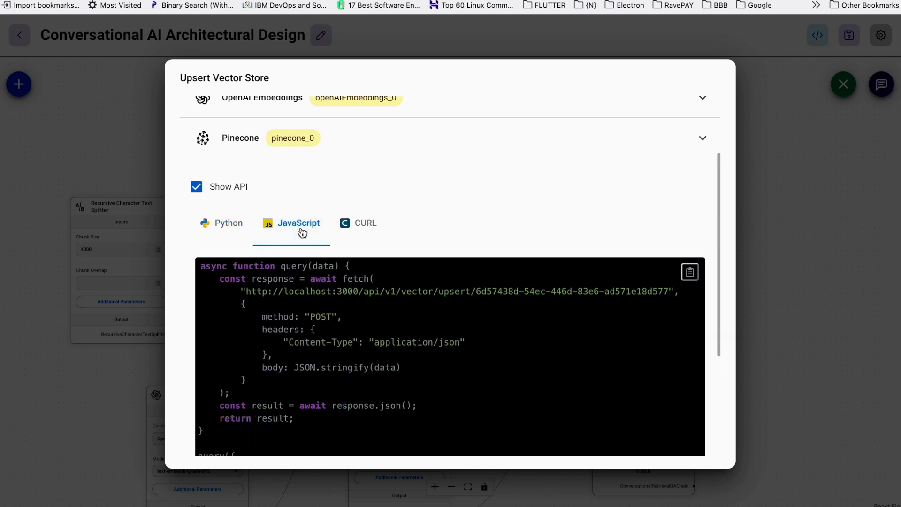
click(233, 235)
scroll(378, 352, down, 2)
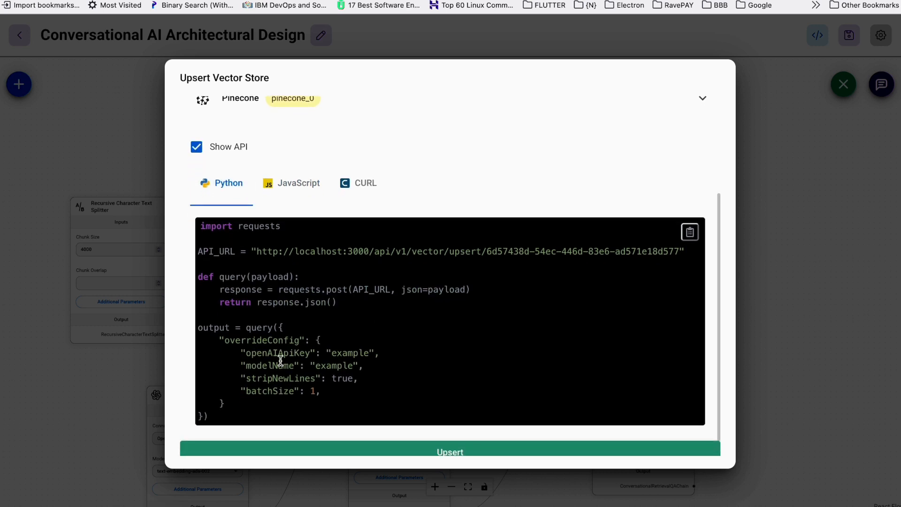
drag(328, 381, 266, 317)
click(265, 317)
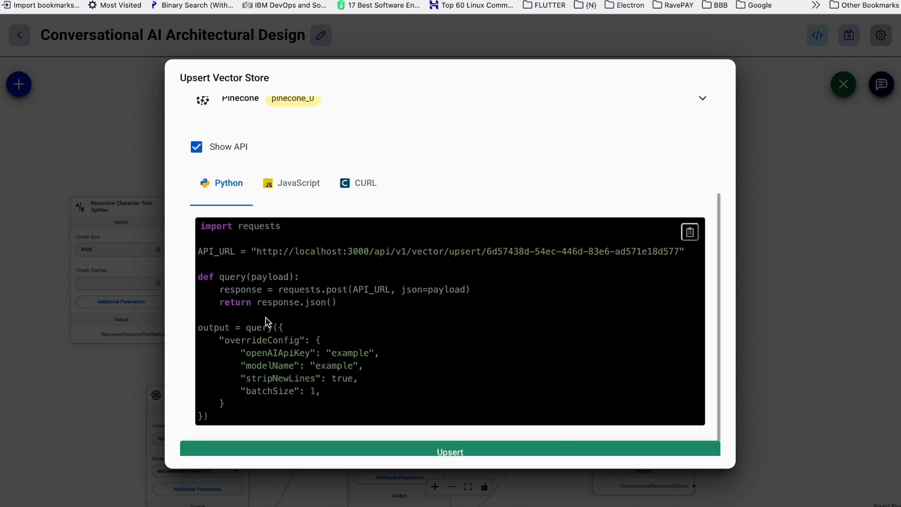
drag(219, 276, 323, 355)
scroll(399, 300, down, 1)
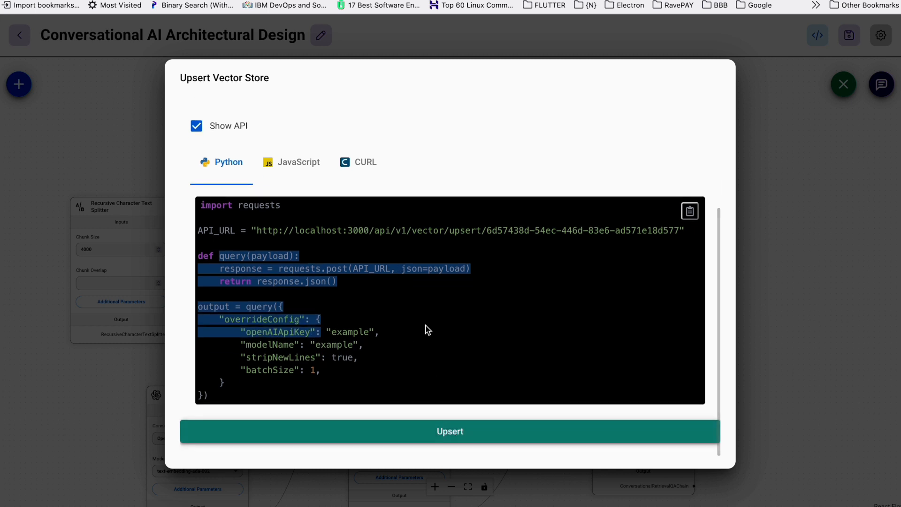
- Hide the API code, upsert the crawled content into the vector store, and dismiss the notification
click(196, 125)
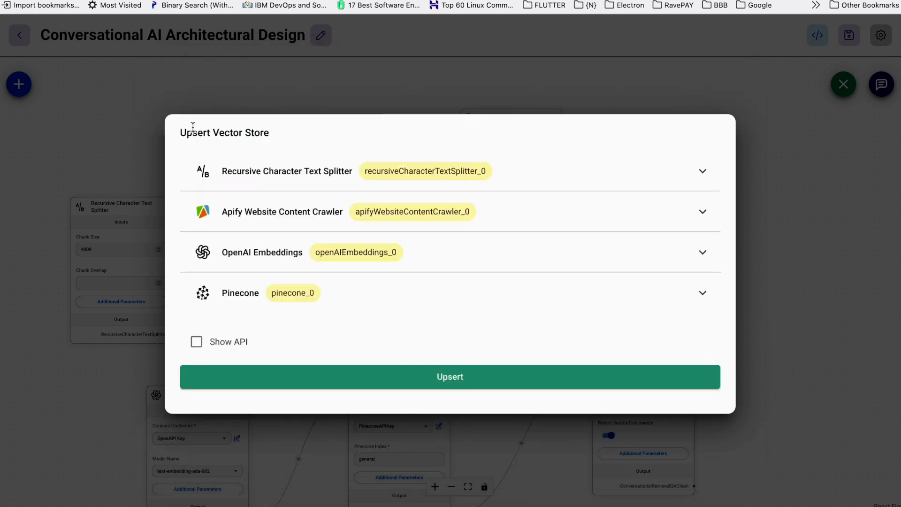
click(462, 382)
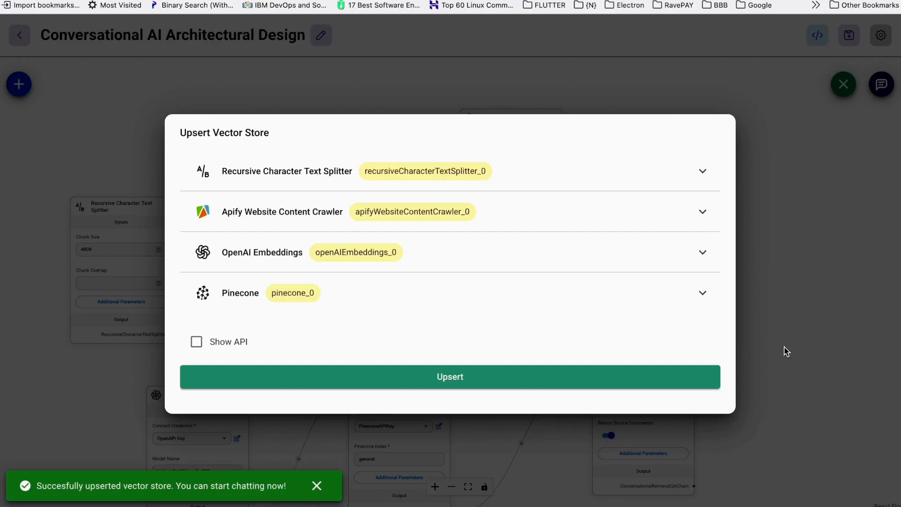
click(317, 487)
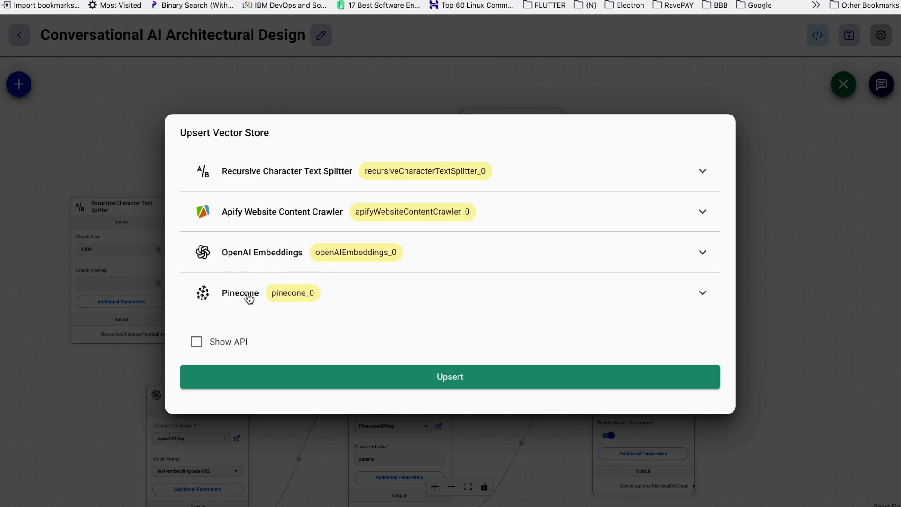
- Expand the Pinecone entry in the upsert dialog, review its index, namespace and search parameters, and collapse it again
click(704, 293)
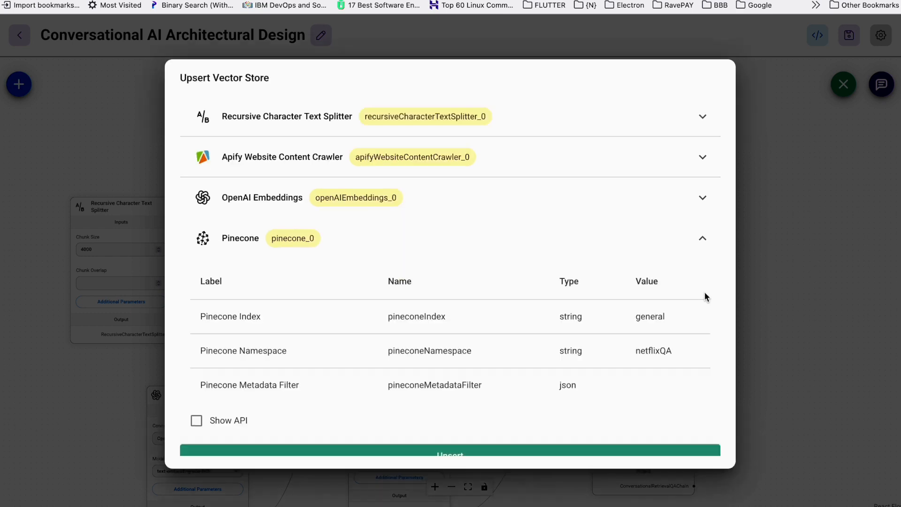
scroll(598, 291, down, 3)
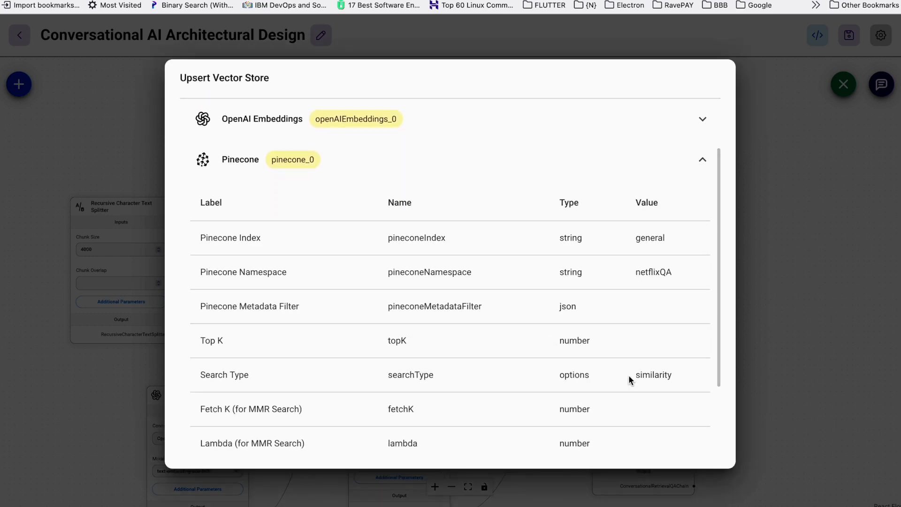
scroll(629, 375, down, 2)
scroll(628, 375, up, 5)
click(699, 240)
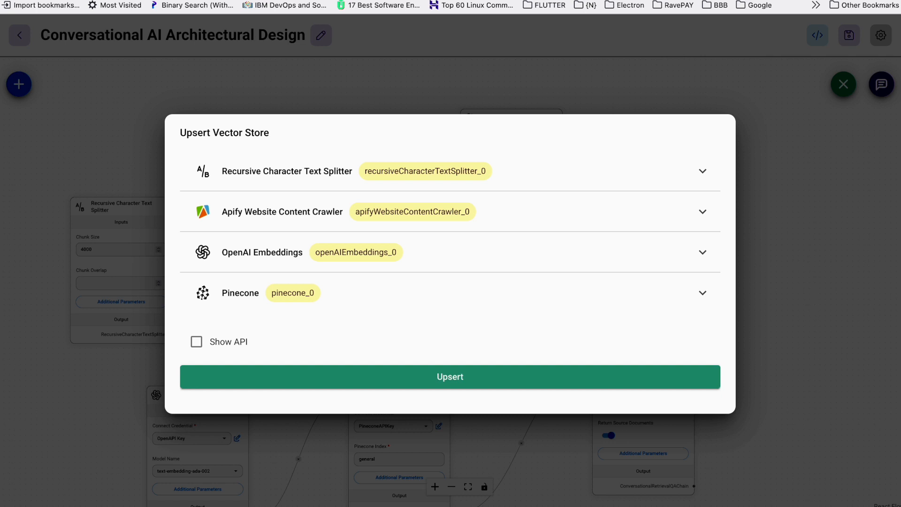
- Switch to Apify, open the most recent stored dataset, and view its HTML table export in a new tab
click(357, 0)
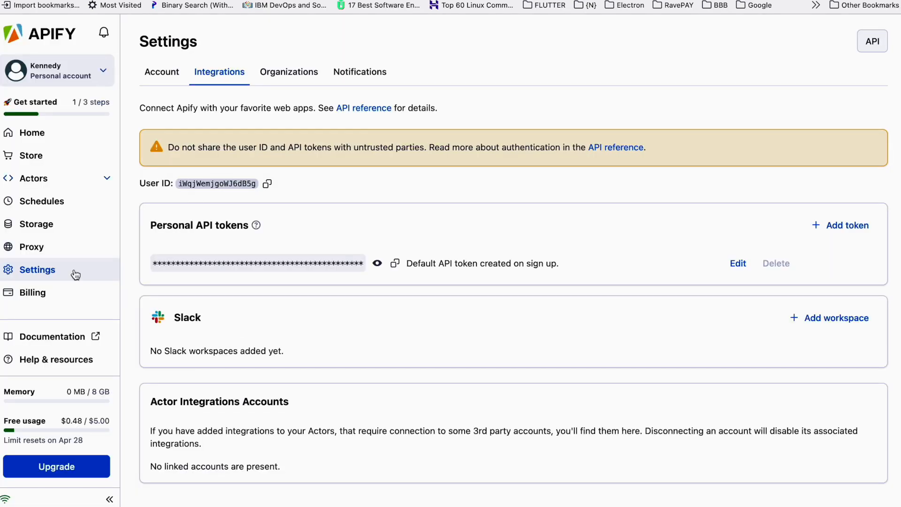
click(40, 224)
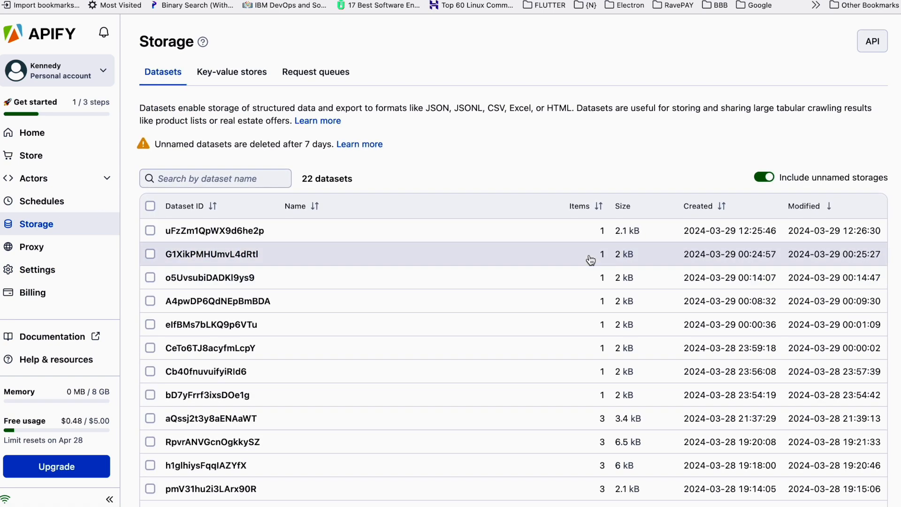
click(262, 233)
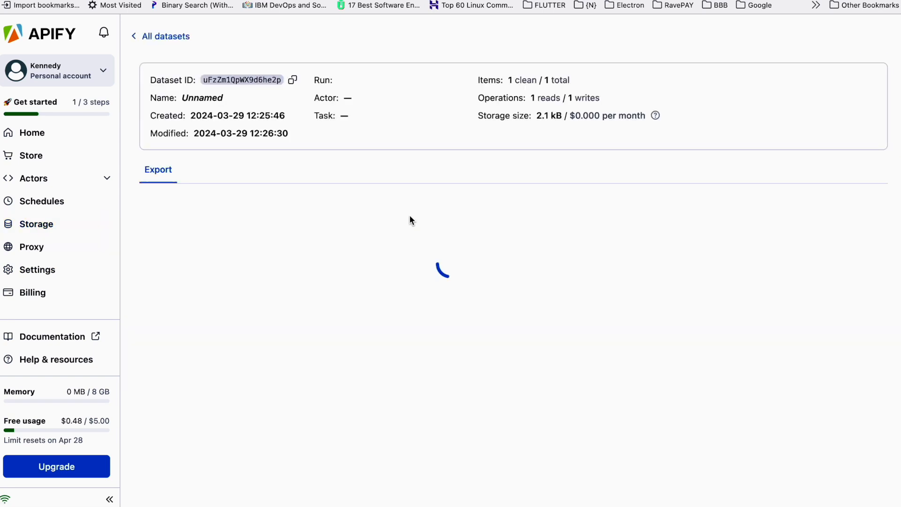
scroll(446, 296, down, 5)
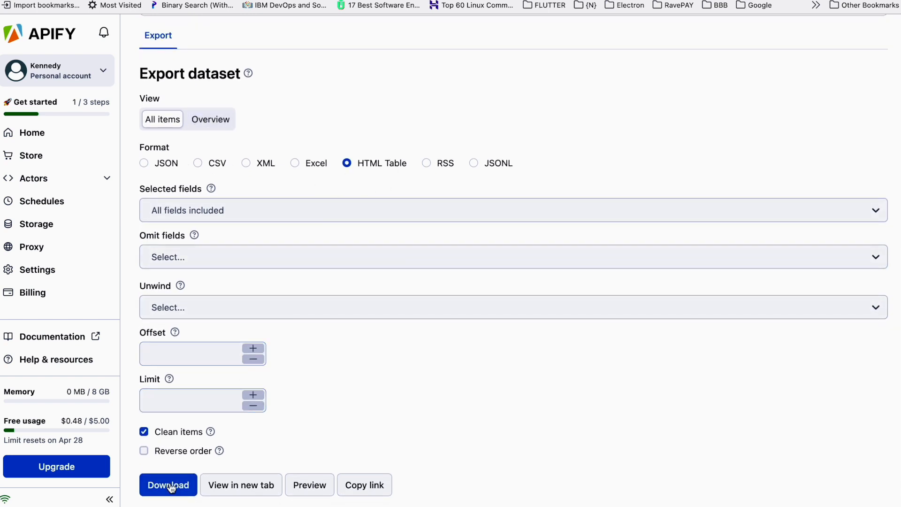
click(226, 486)
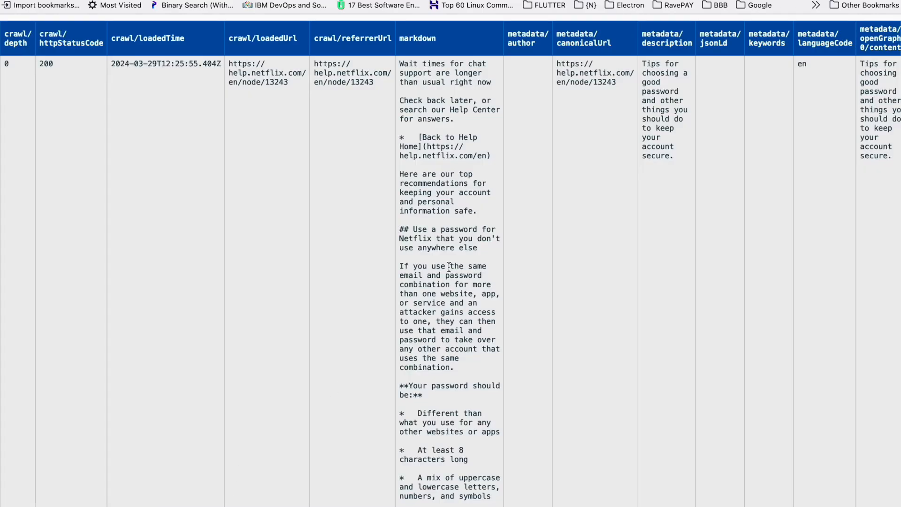
- Read through the exported table's markdown column, highlighting the passage on using a unique Netflix password
scroll(493, 187, down, 2)
scroll(493, 187, down, 6)
scroll(456, 262, up, 7)
drag(421, 175, 469, 336)
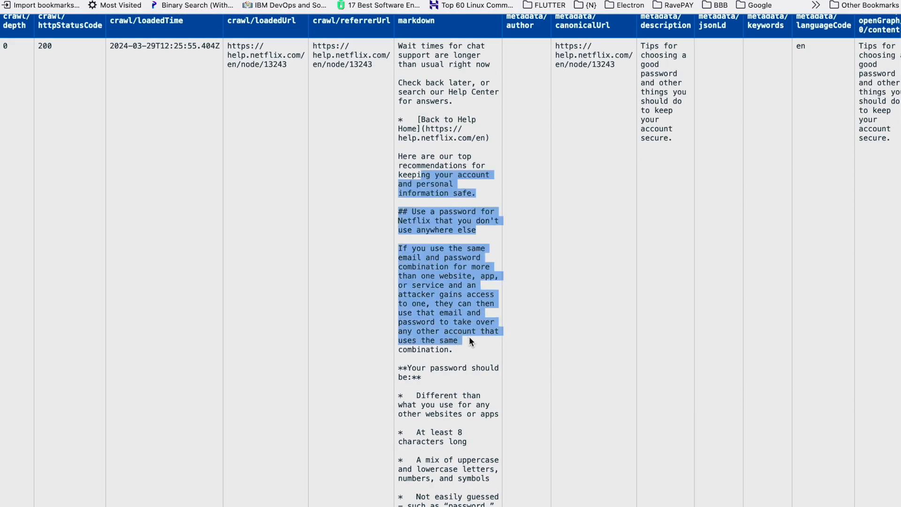
scroll(469, 336, down, 12)
scroll(463, 258, up, 8)
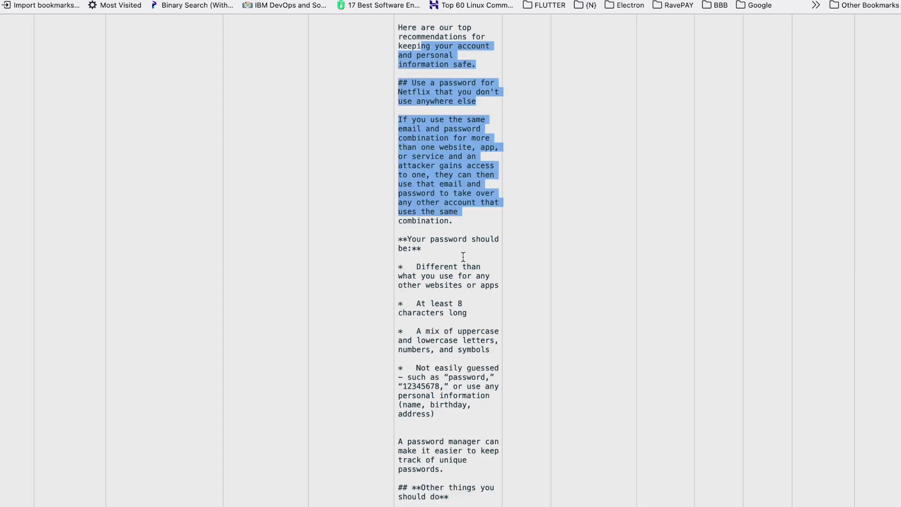
scroll(463, 257, up, 5)
click(458, 225)
drag(403, 240, 471, 285)
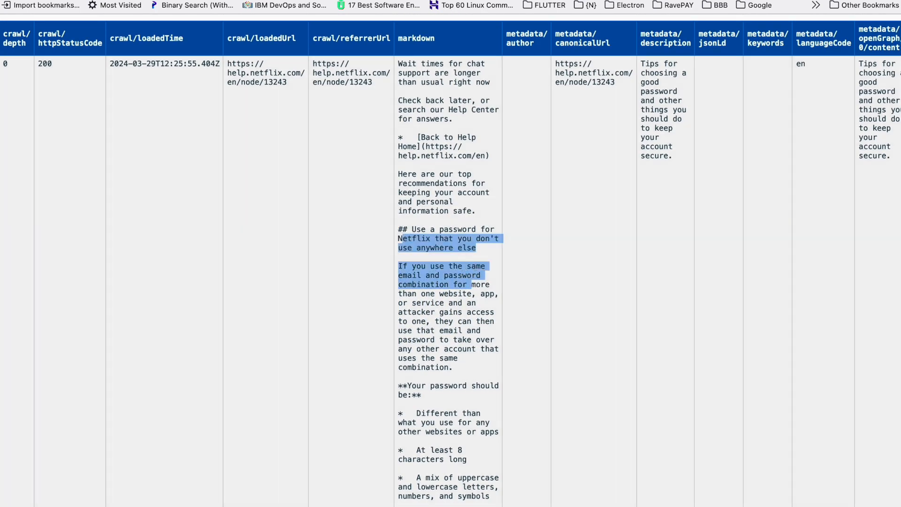
- Switch to Netflix's "How to keep your account secure" help page and compare its text with the crawled content
key(ctrl+Tab)
scroll(323, 187, up, 3)
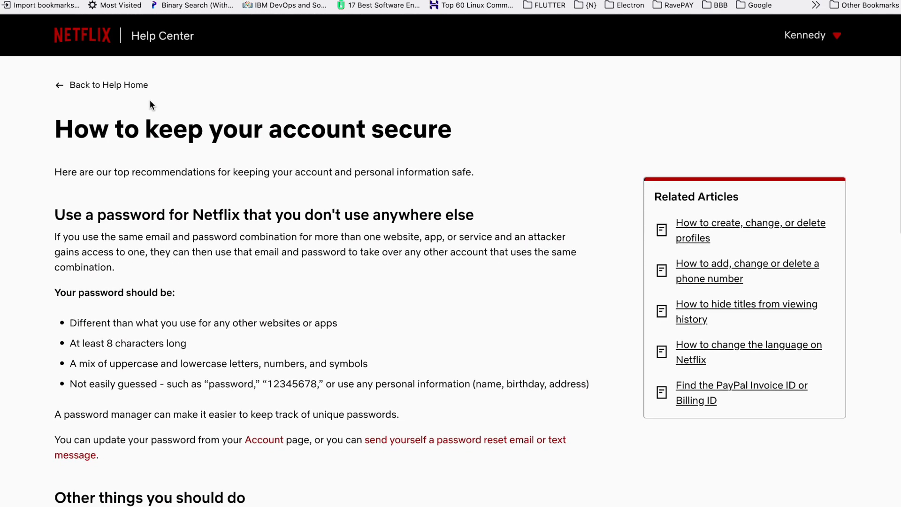
scroll(269, 290, down, 3)
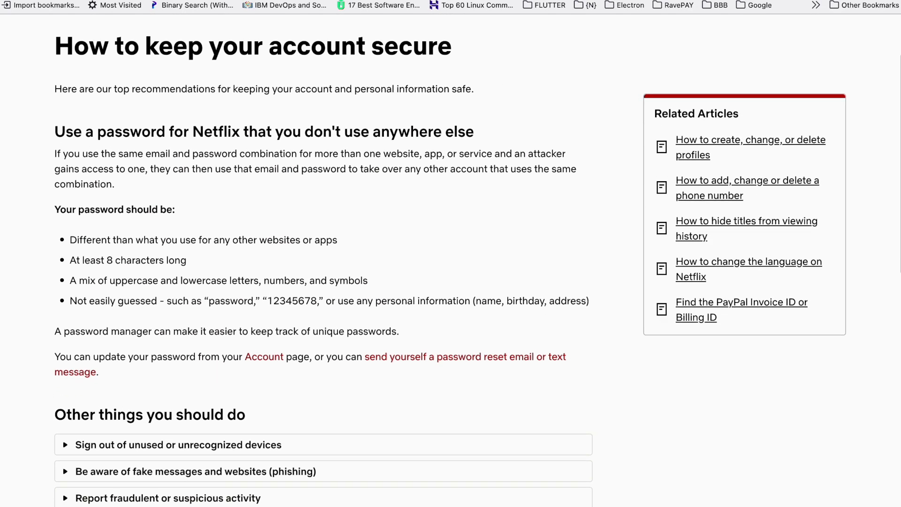
- Return to the exported Apify table and compare its markdown column with the Netflix help page
key(ctrl+shift+Tab)
scroll(571, 216, down, 15)
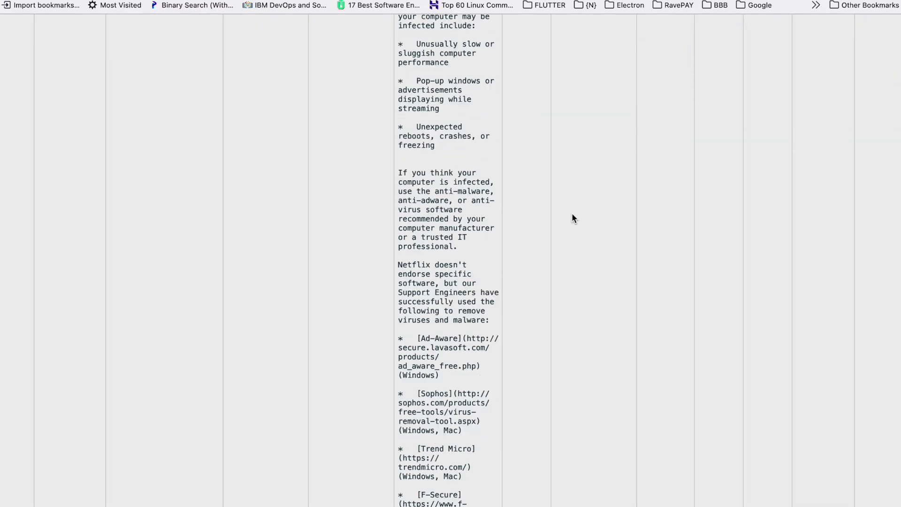
scroll(572, 216, up, 20)
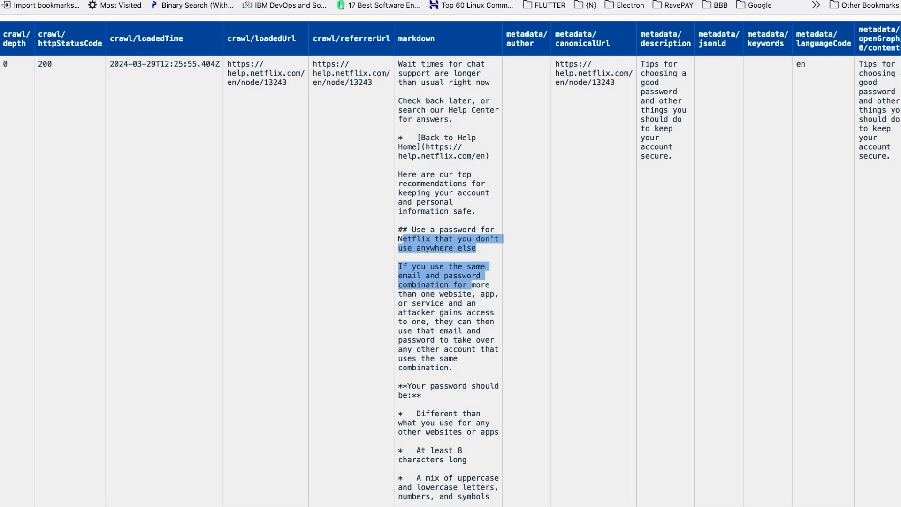
- Switch to Pinecone and open the general index from the AI agents project's indexes
key(ctrl+shift+Tab)
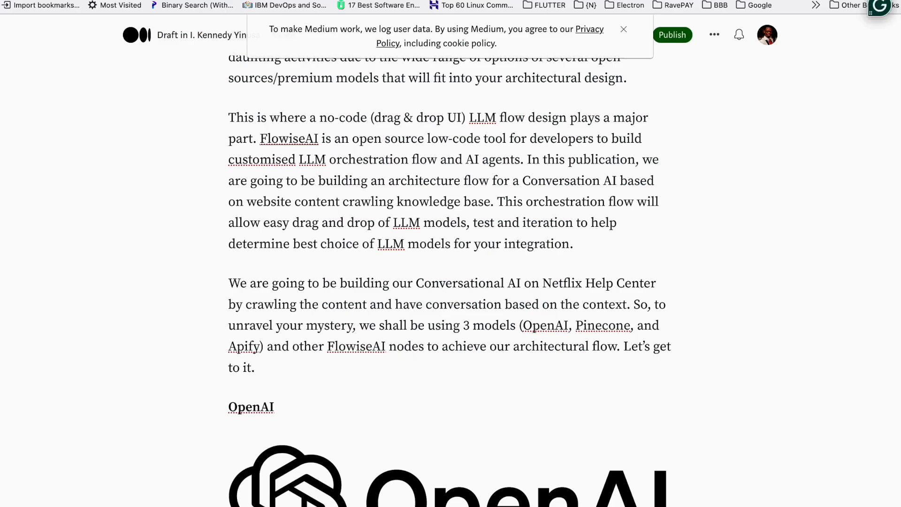
key(ctrl+shift+Tab)
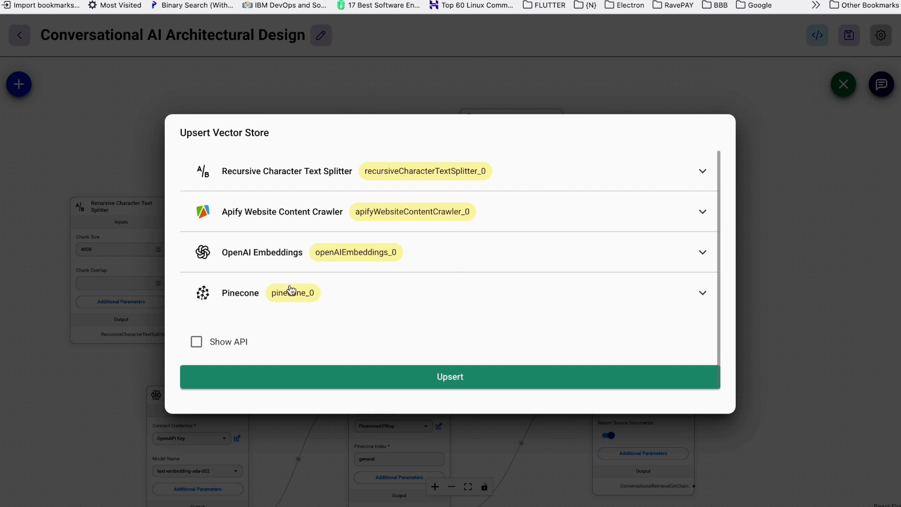
key(ctrl+shift+Tab)
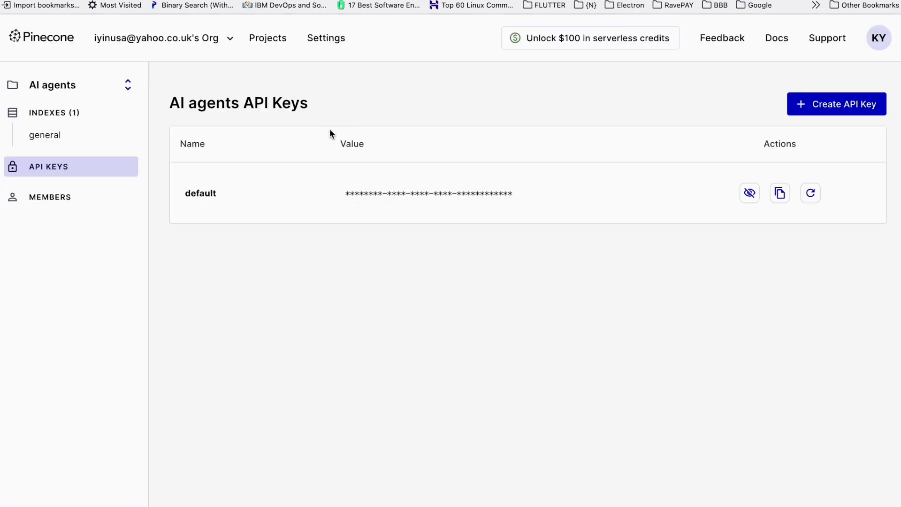
click(56, 113)
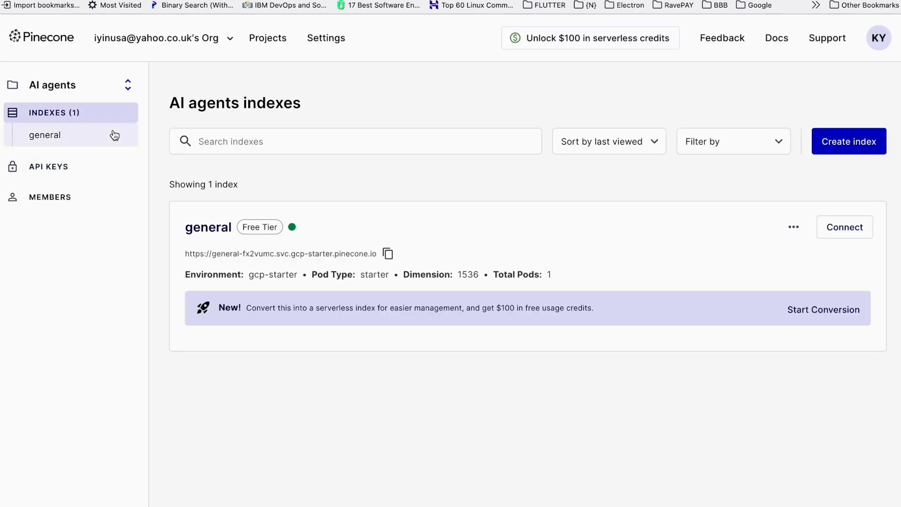
click(216, 231)
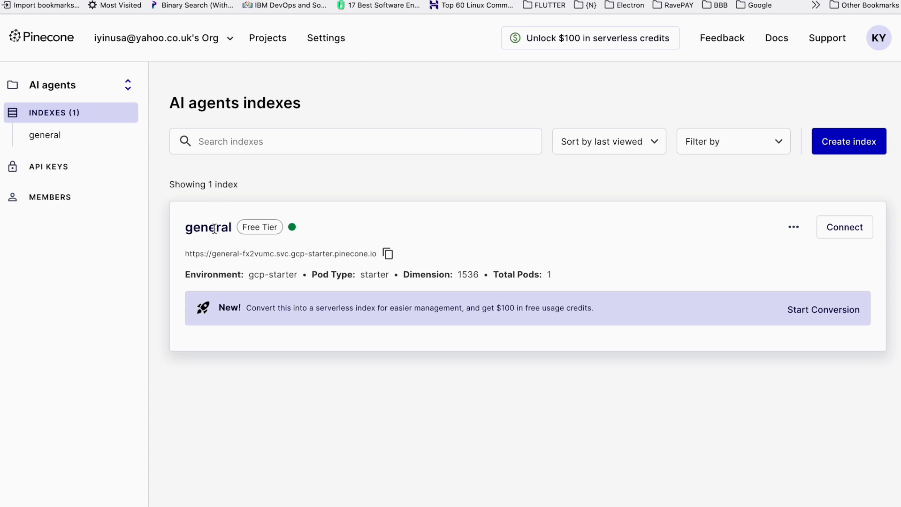
- Change the general index's query namespace to netflixQA and run the vector query
scroll(480, 415, down, 5)
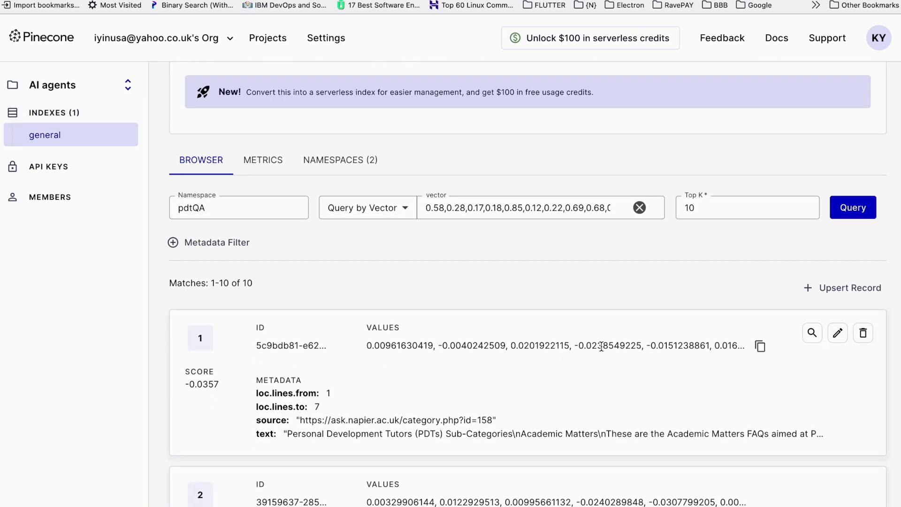
scroll(601, 346, up, 4)
scroll(374, 418, down, 1)
scroll(373, 413, down, 1)
click(237, 295)
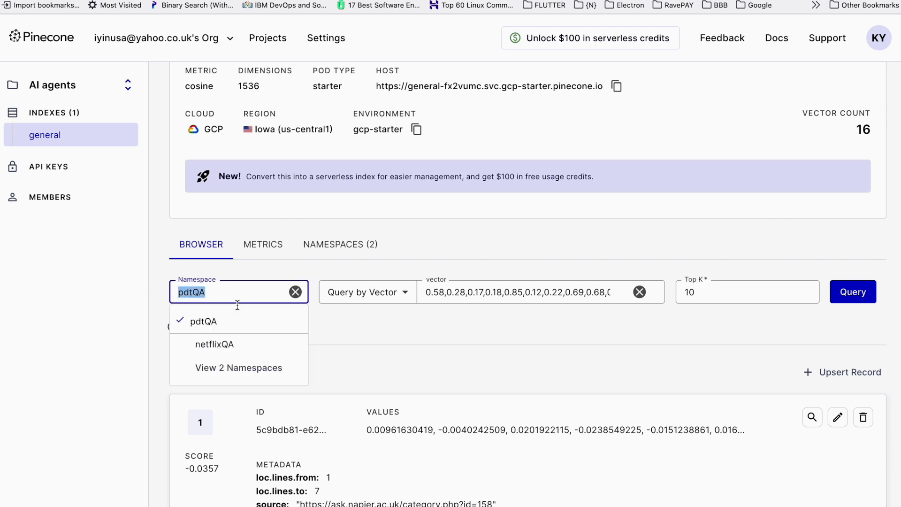
click(227, 347)
click(869, 297)
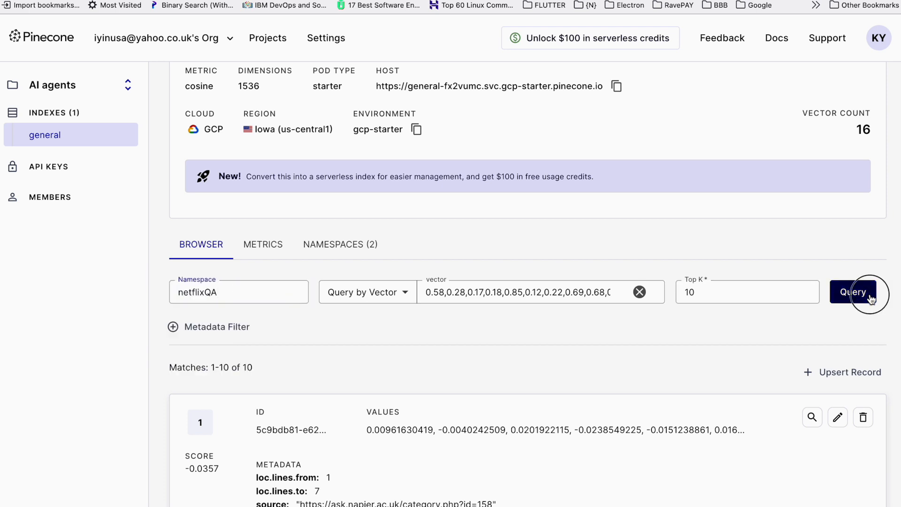
- Examine the matched netflixQA records' source and text metadata, highlighting the first record's vector values
scroll(438, 362, down, 4)
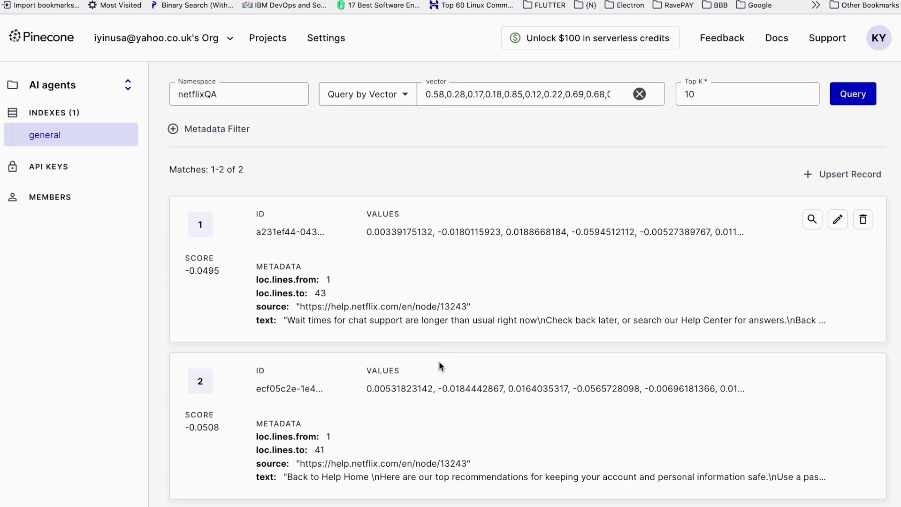
scroll(438, 361, down, 1)
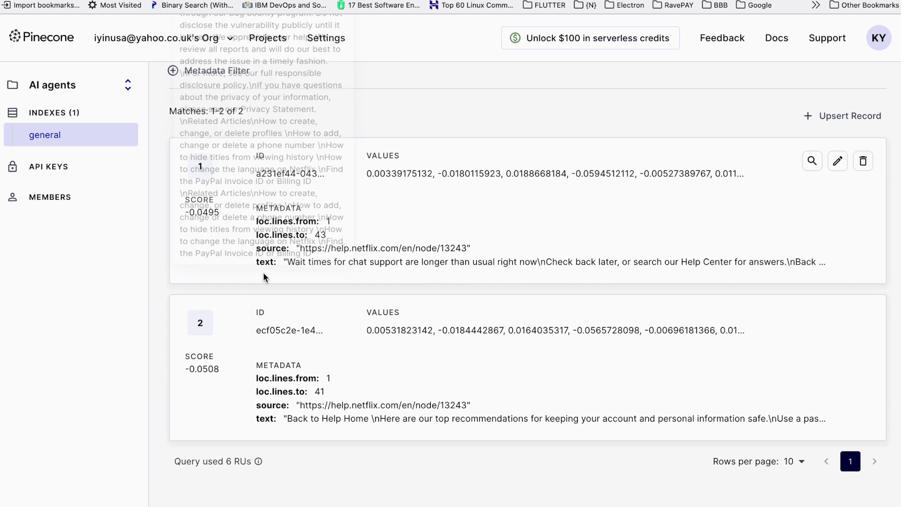
scroll(449, 363, up, 1)
scroll(449, 361, up, 3)
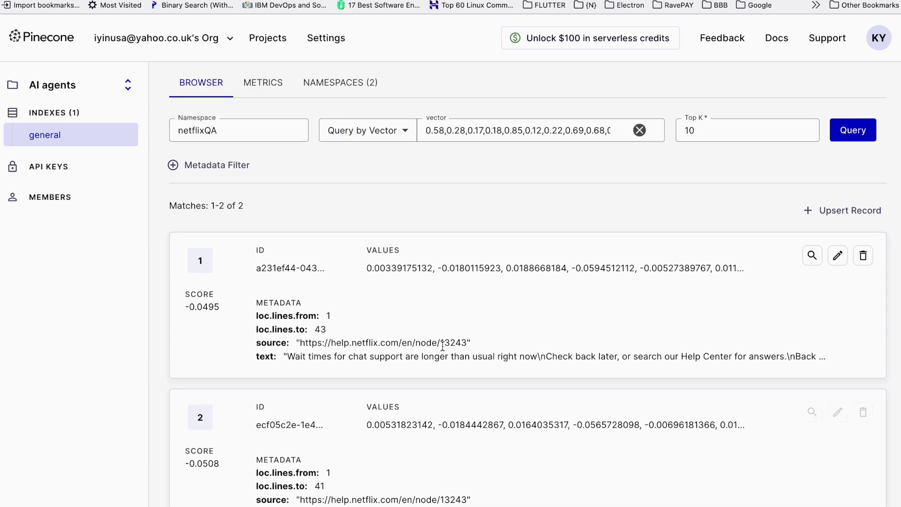
scroll(438, 209, up, 3)
scroll(437, 210, up, 3)
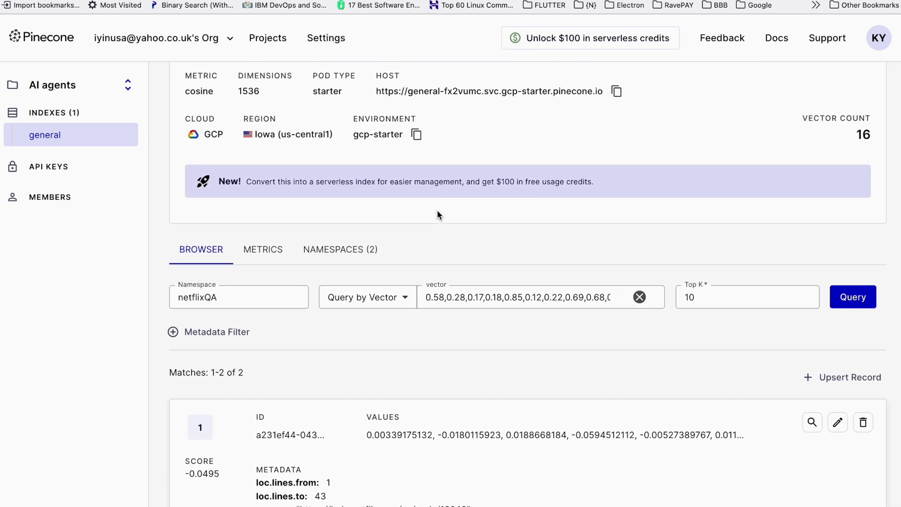
scroll(437, 210, down, 3)
scroll(444, 319, up, 3)
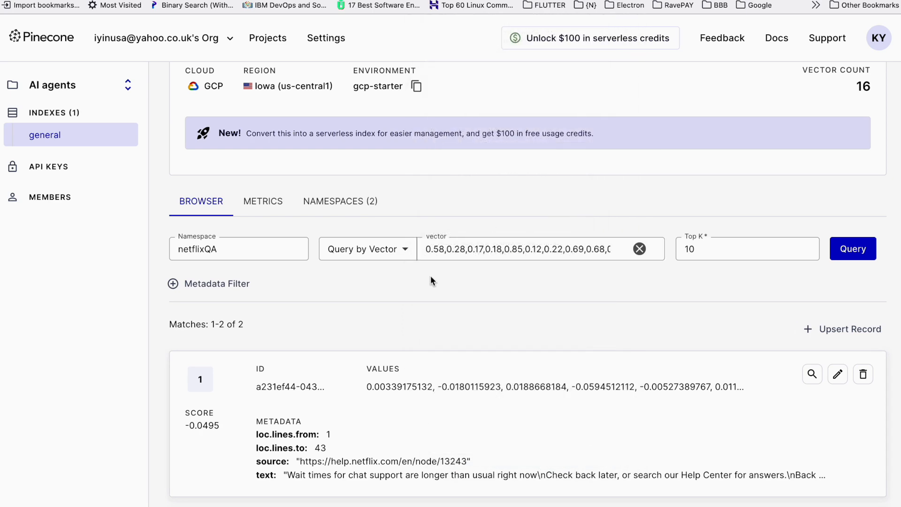
scroll(430, 275, down, 3)
drag(366, 246, 755, 245)
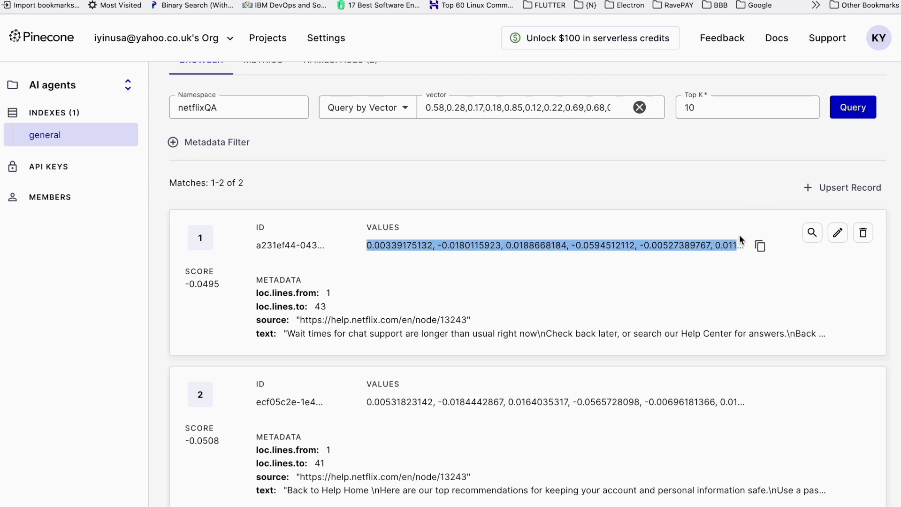
scroll(595, 181, up, 1)
scroll(595, 179, up, 1)
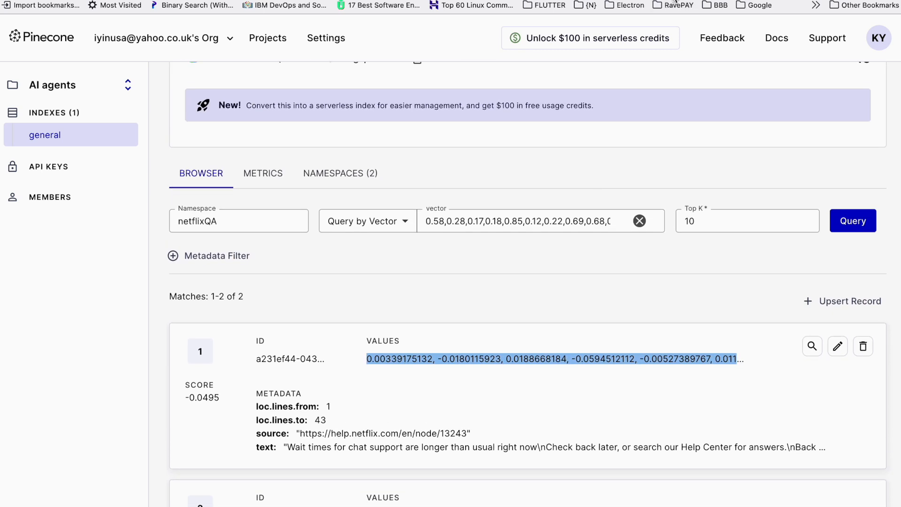
- Switch back to Flowise, dismiss the Upsert Vector Store dialog, and open the flow's chat window
click(516, 0)
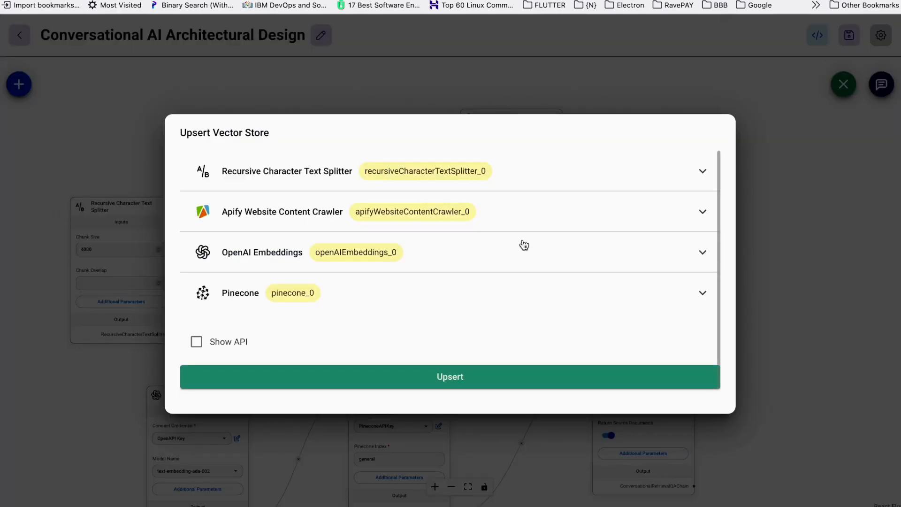
click(788, 203)
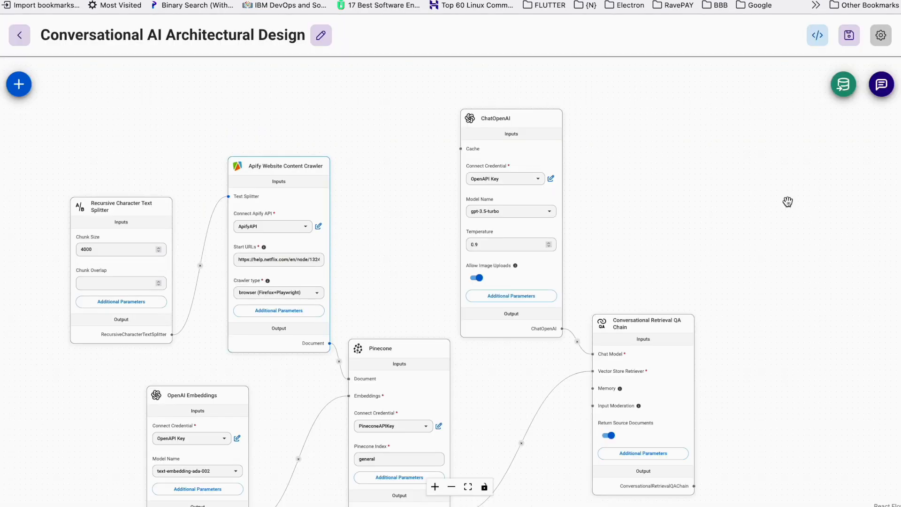
scroll(643, 217, down, 3)
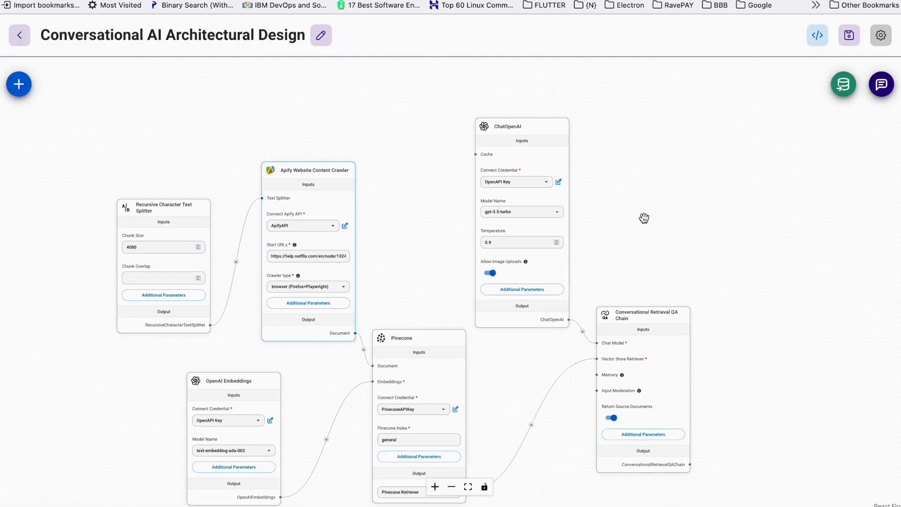
drag(406, 258, 406, 218)
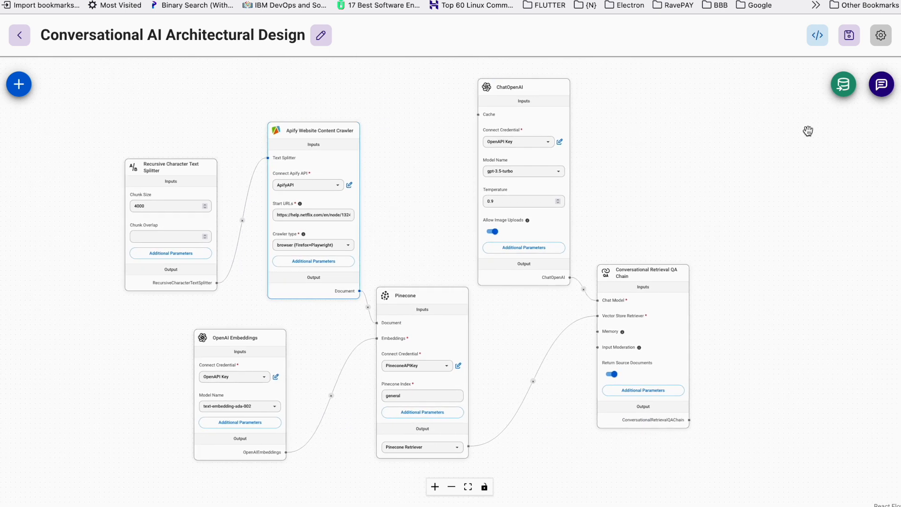
click(882, 89)
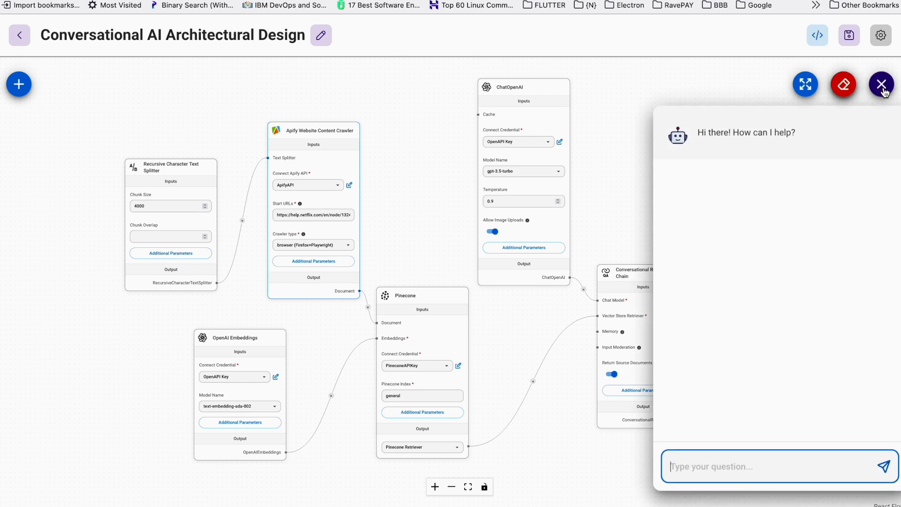
click(882, 86)
click(882, 87)
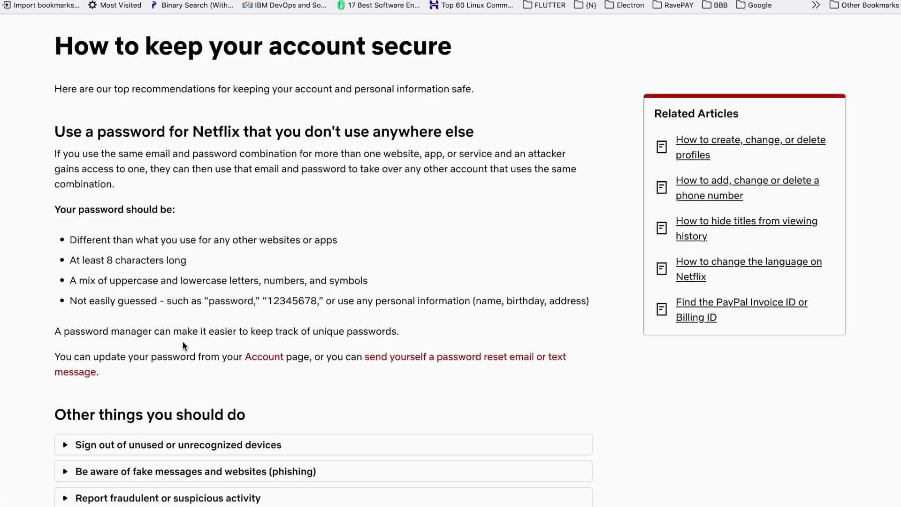
- Review the chat answer to "Use a password for Netflix" and check it against the linked /en/node/13243 source page
scroll(182, 342, down, 2)
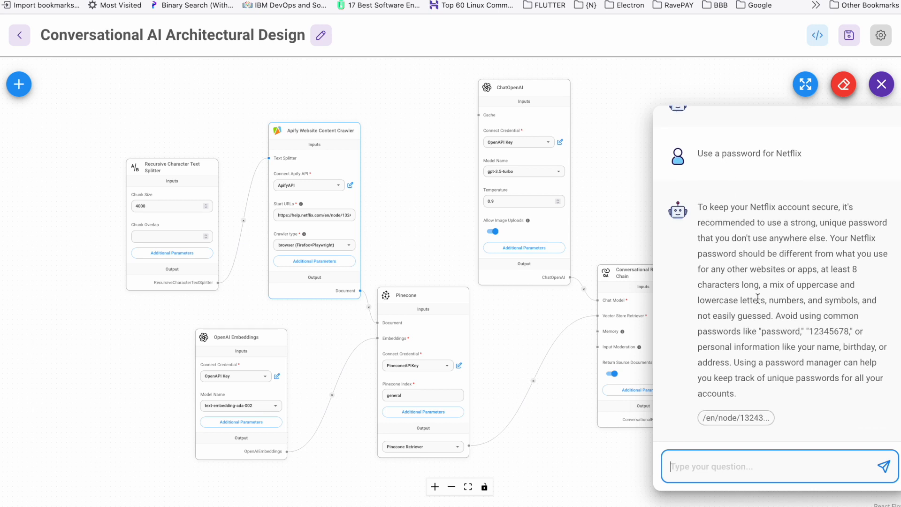
drag(696, 207, 818, 391)
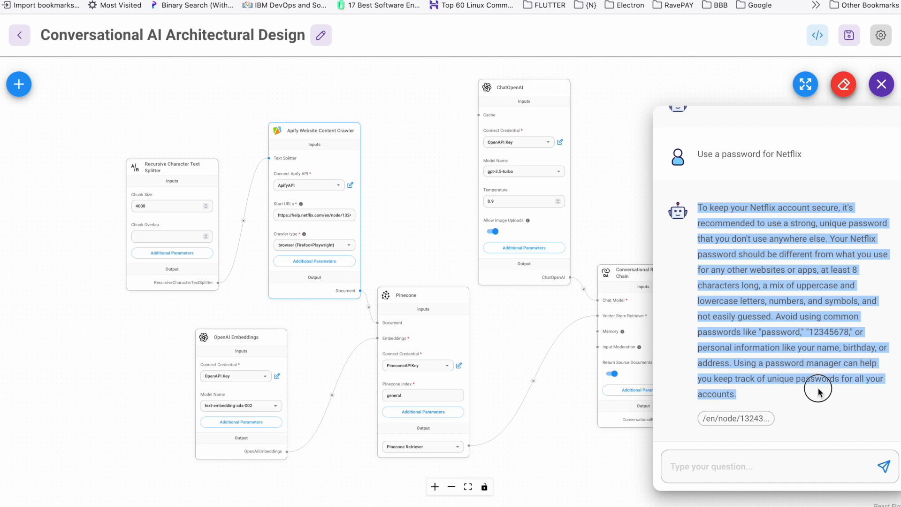
click(796, 336)
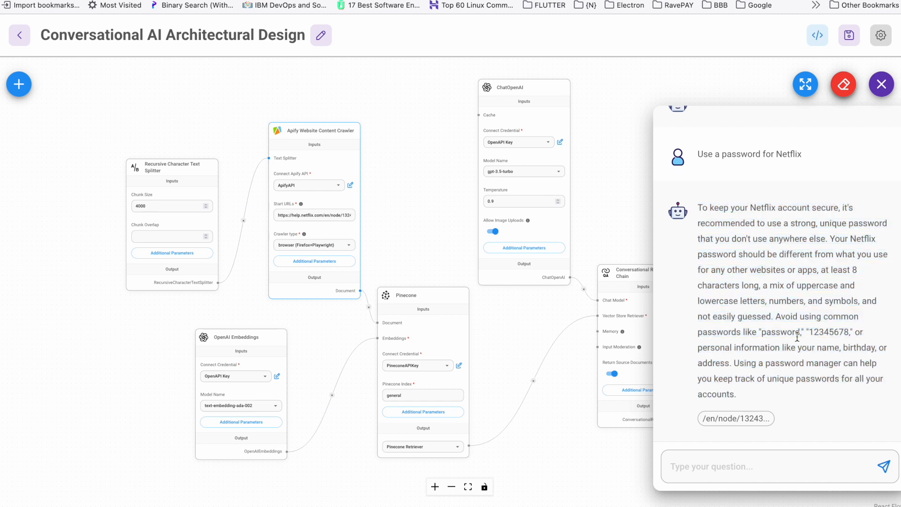
click(744, 419)
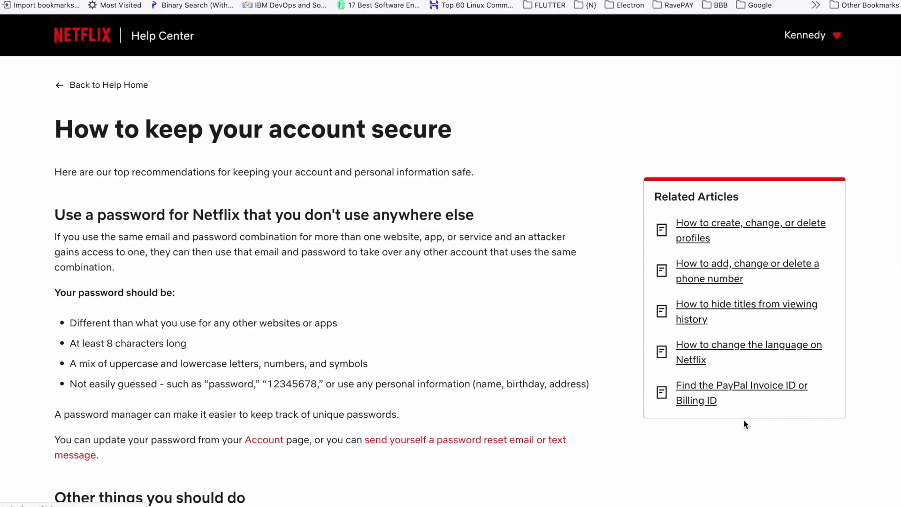
scroll(410, 255, down, 6)
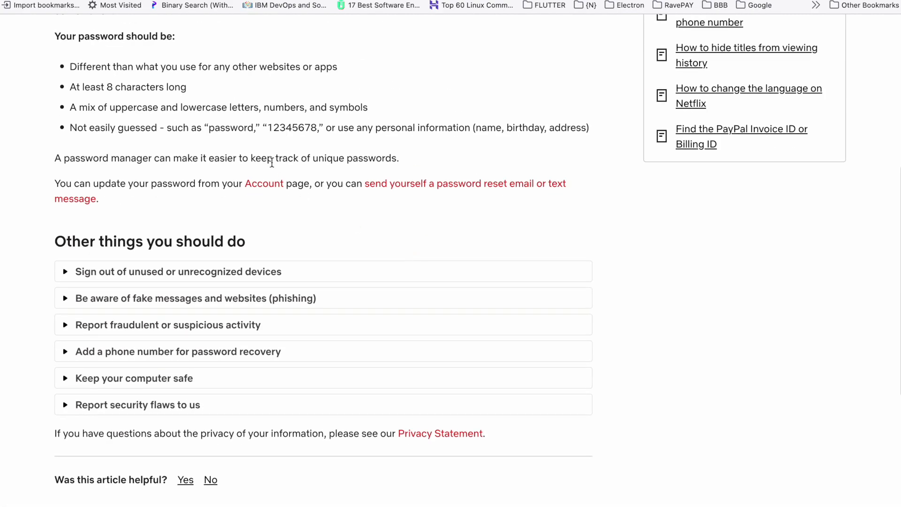
scroll(271, 161, up, 7)
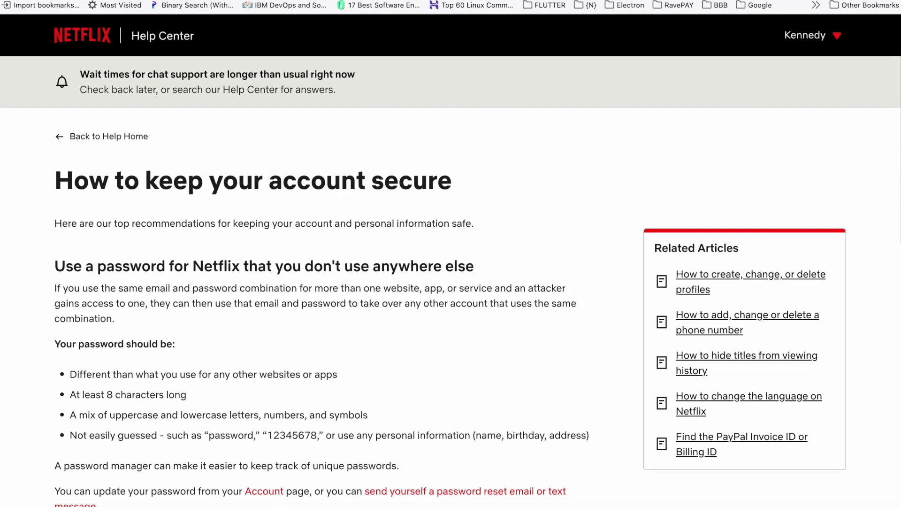
- Return to the Flowise chat and ask "How do I keep my computer safe"
key(ctrl+shift+Tab)
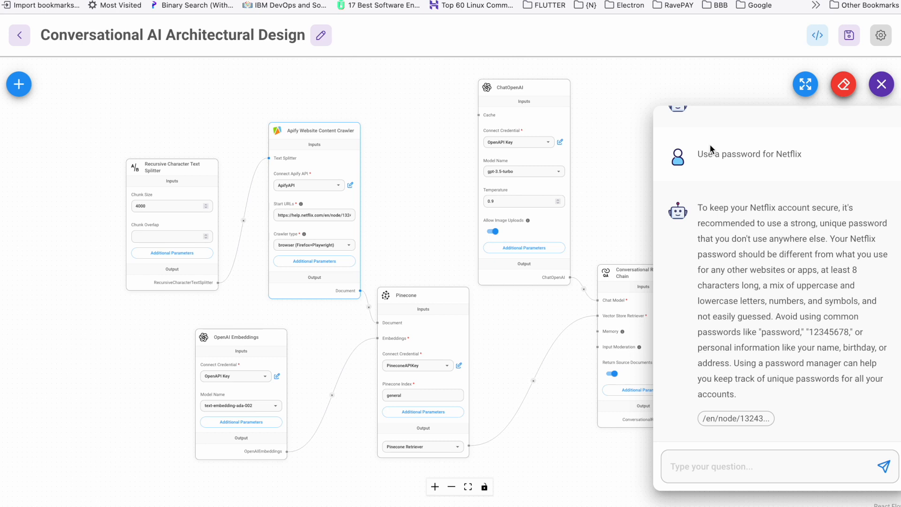
click(744, 471)
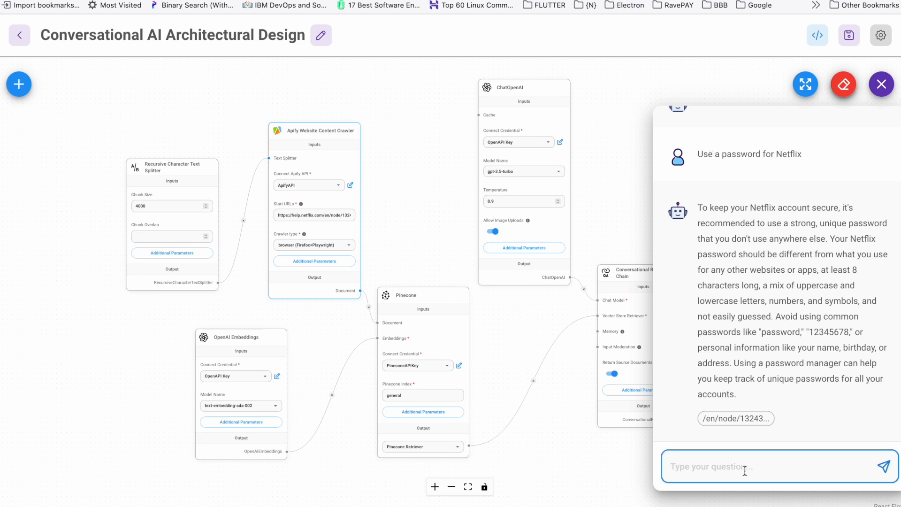
text(How do I keep my computer safe)
click(884, 475)
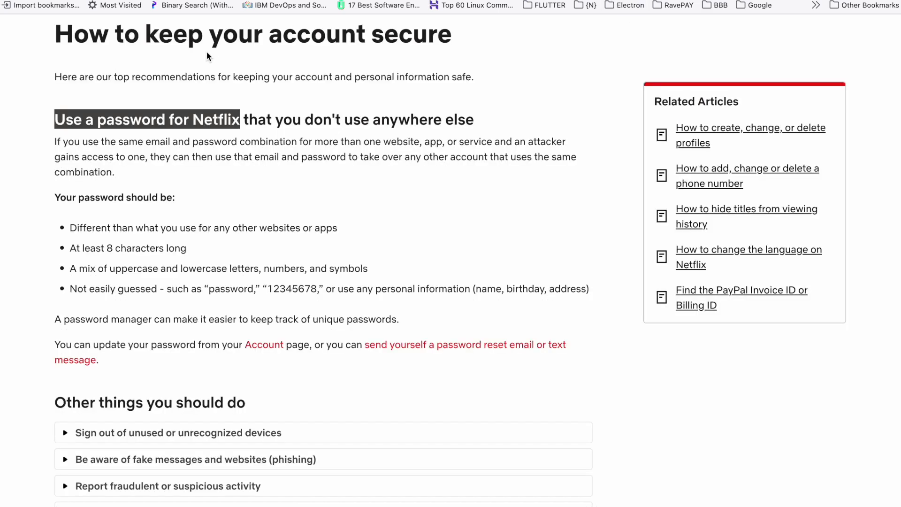
- Review the chat answer about keeping a computer safe and close the chat window
scroll(207, 52, up, 3)
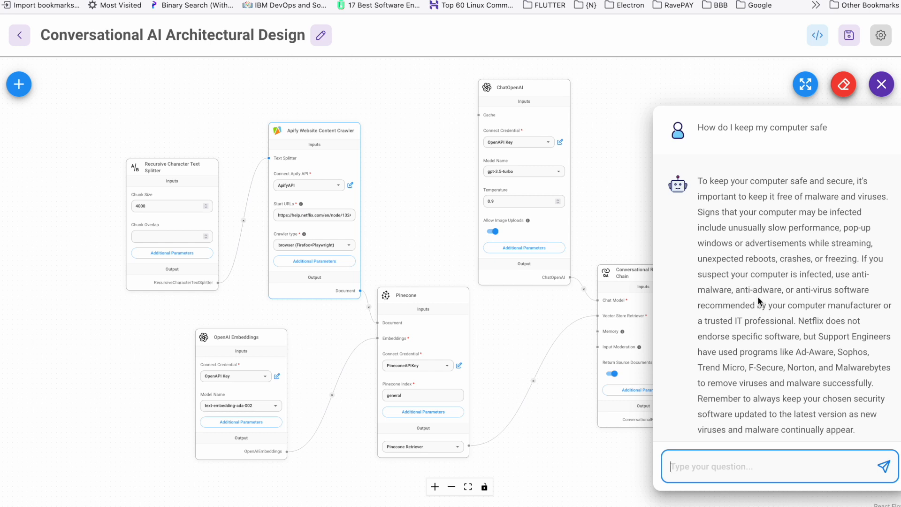
click(601, 257)
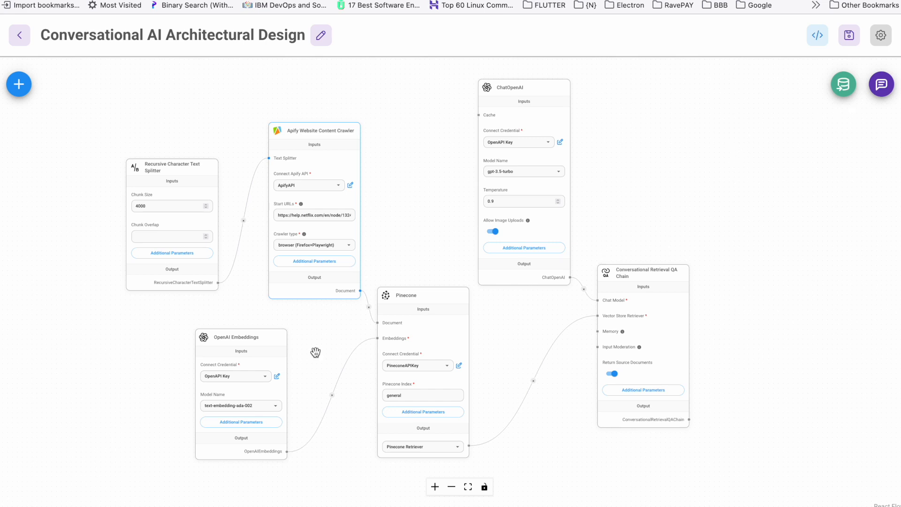
mouse_move(416, 374)
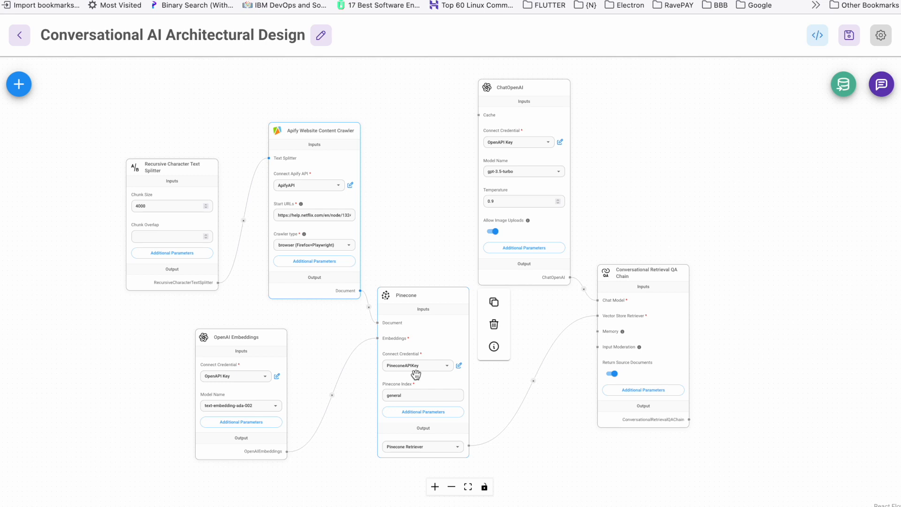
- Open the flow's embed and API options and review the Popup Html, Fullpage Html, Popup React and Fullpage React embed snippets
click(817, 36)
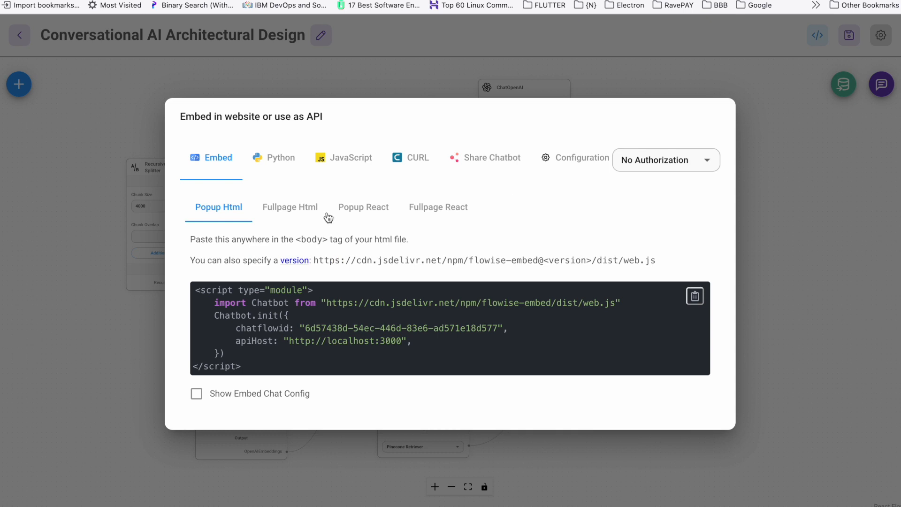
drag(258, 366, 196, 289)
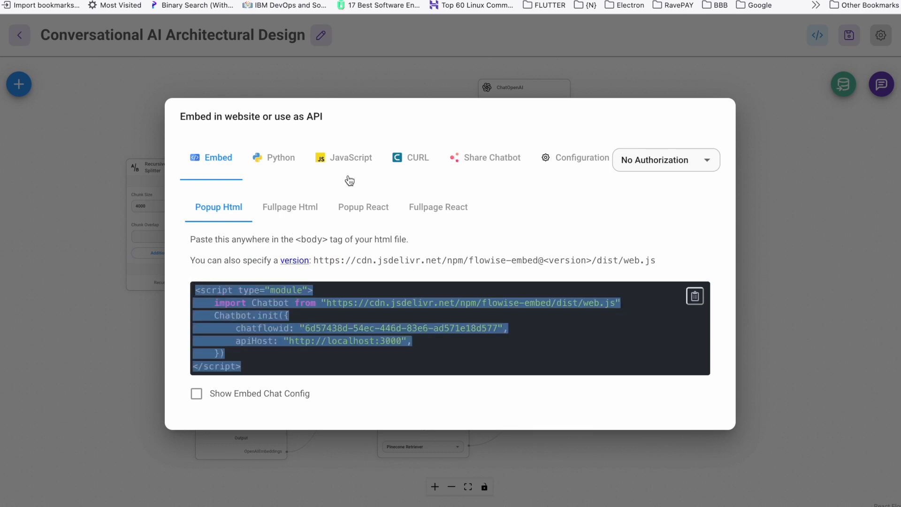
click(293, 207)
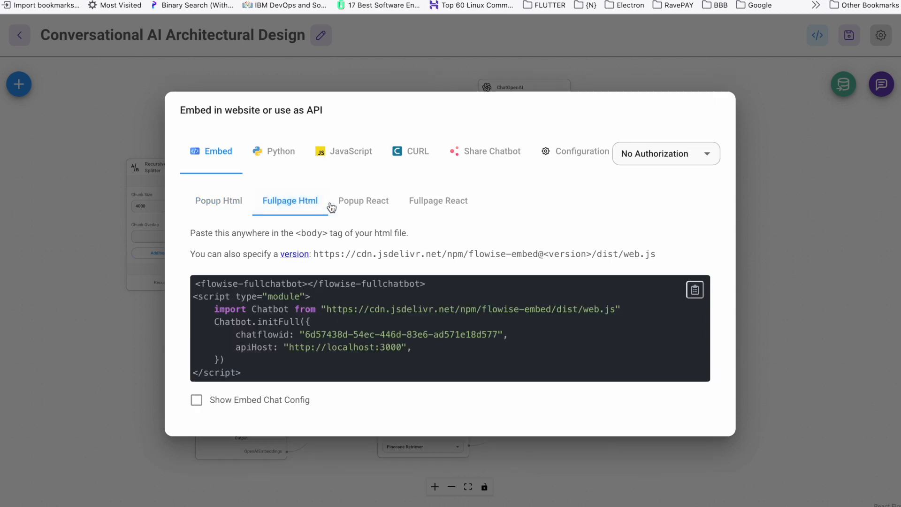
click(372, 209)
click(425, 224)
click(375, 220)
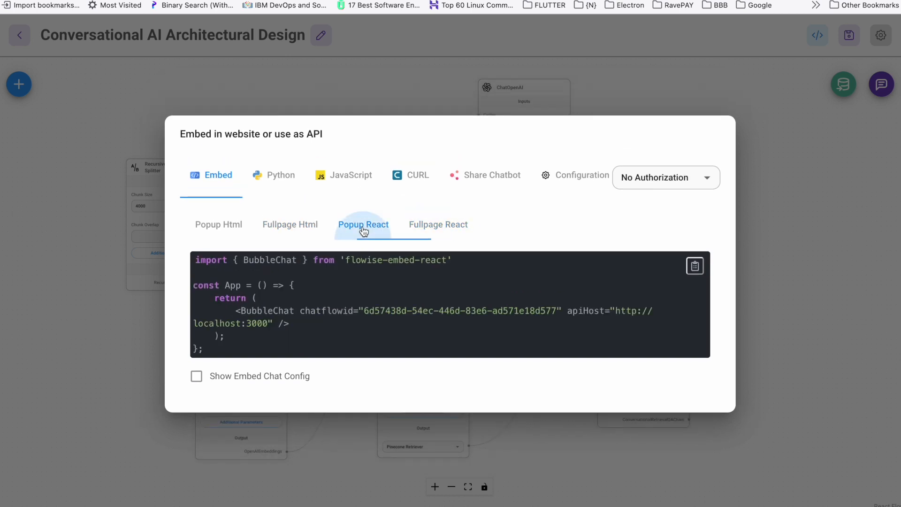
- Review the Python and JavaScript API request examples and the rate limit configuration for the flow
click(287, 188)
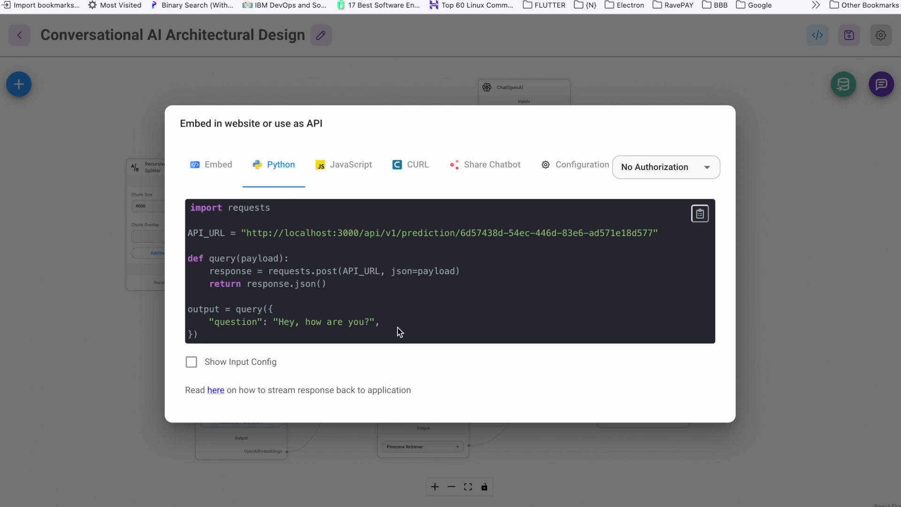
click(350, 169)
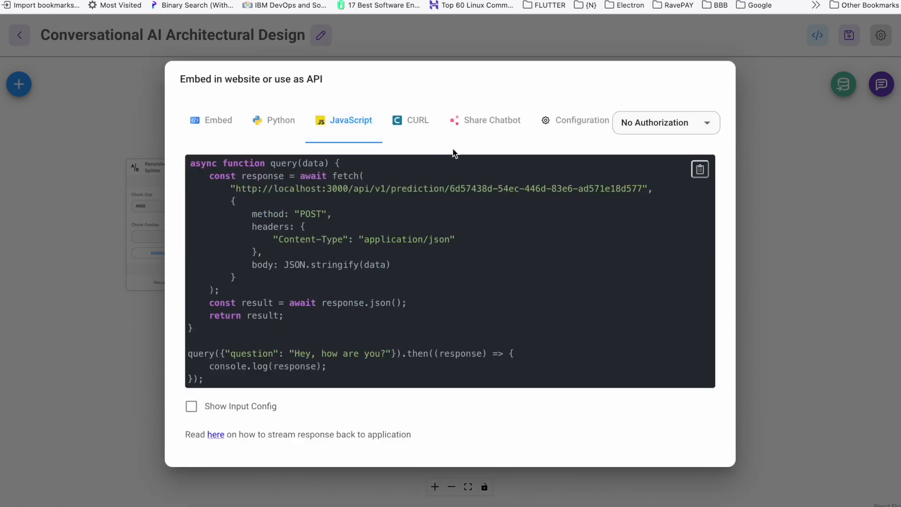
click(581, 123)
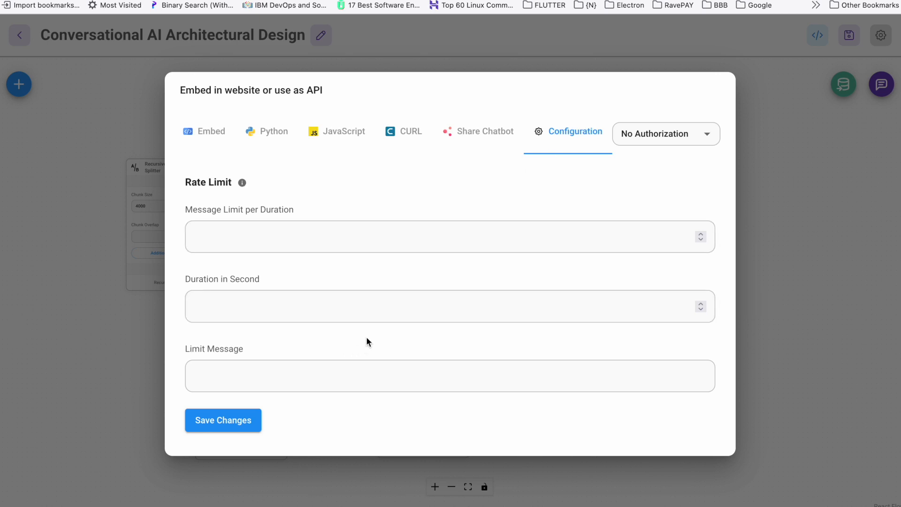
- Set the authorization to DefaultKey, check the embed options under it, and close the embed and API dialog
click(664, 133)
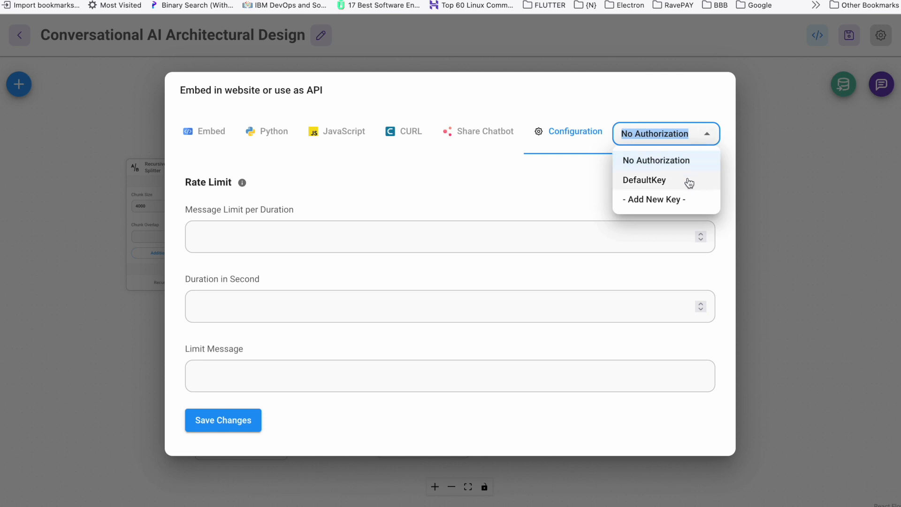
click(671, 186)
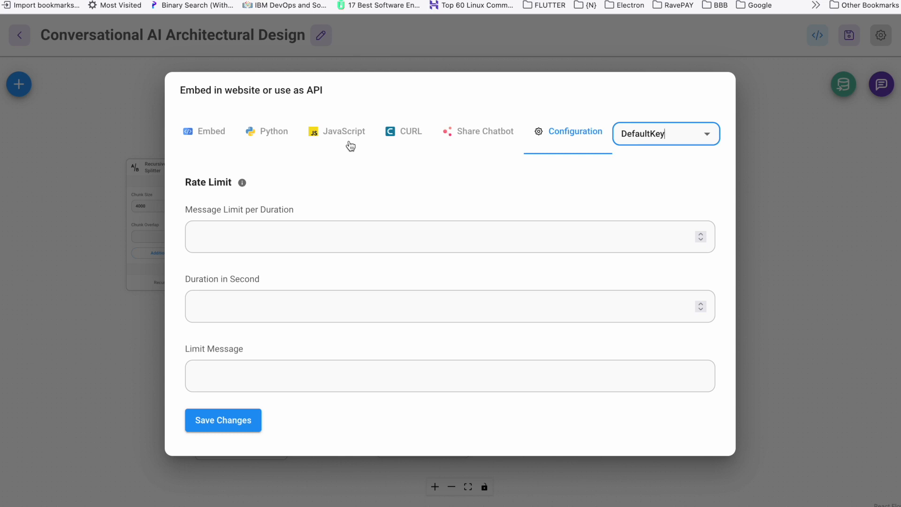
click(219, 129)
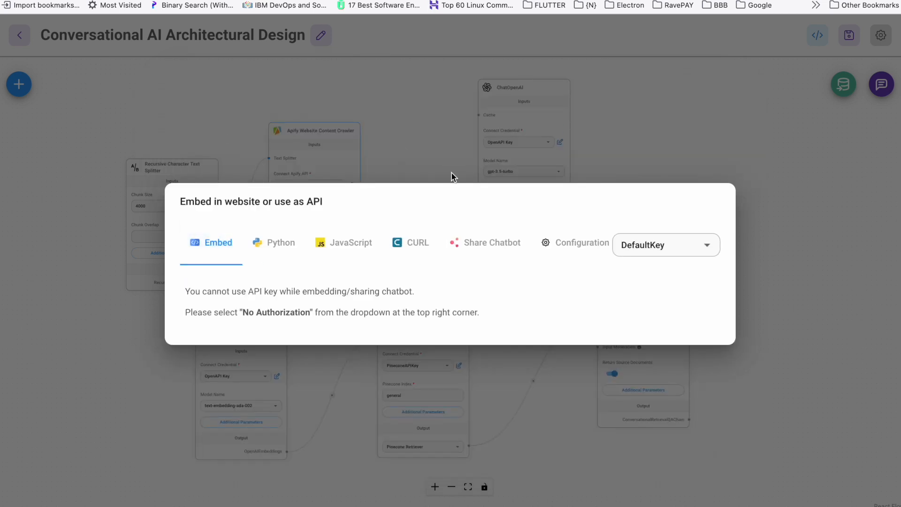
click(794, 181)
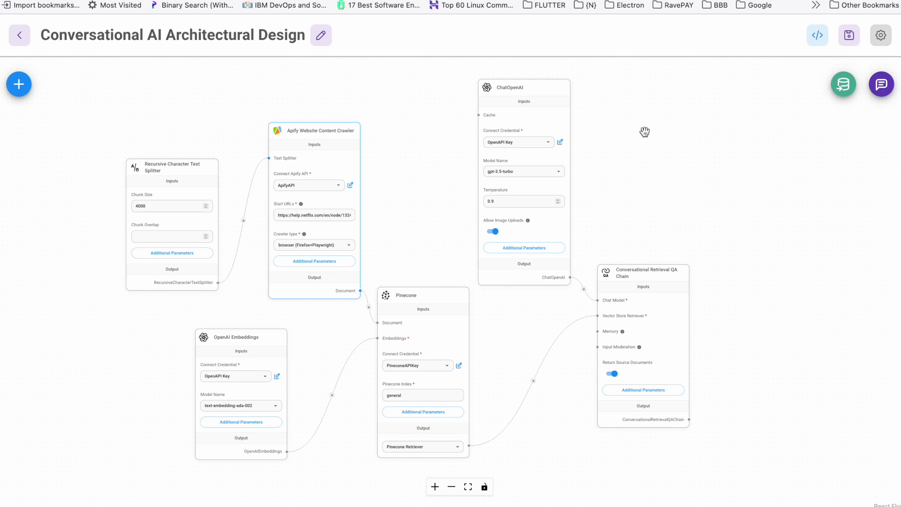
mouse_move(647, 0)
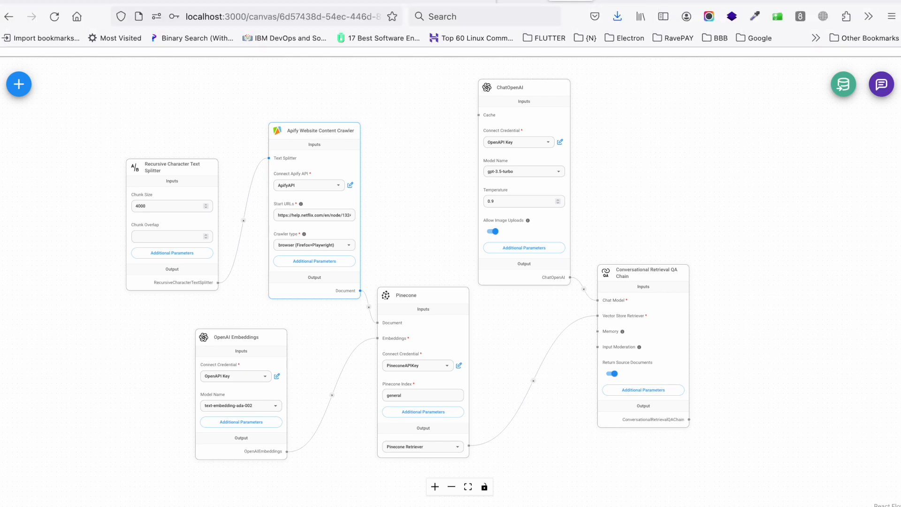